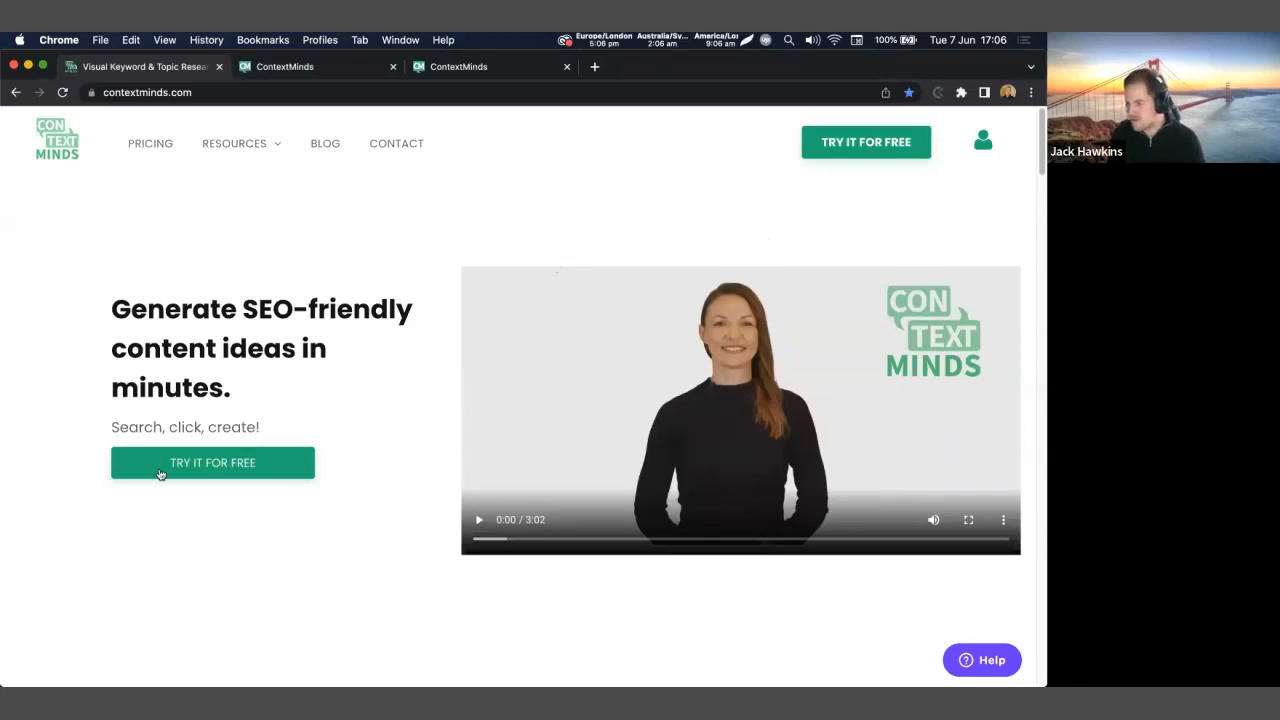
Create a new map named Innovation with the private map option turned off and no description or tags.
left_click(334, 68)
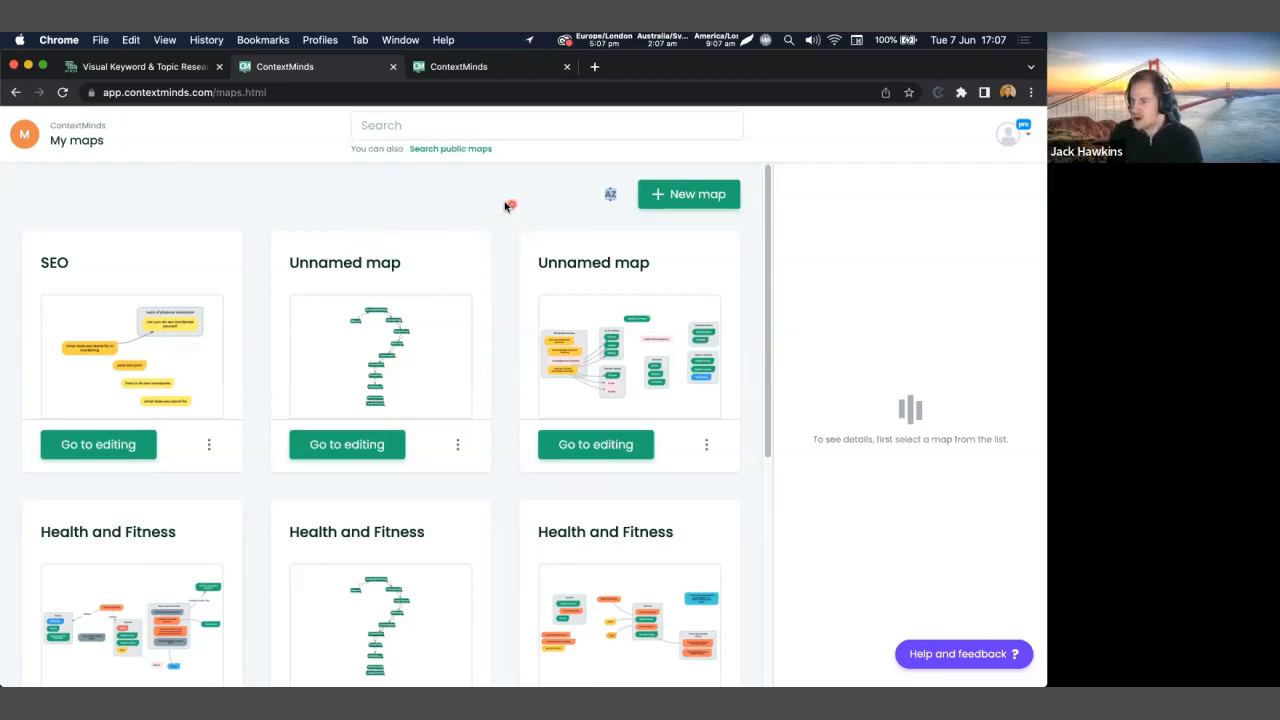
left_click(714, 196)
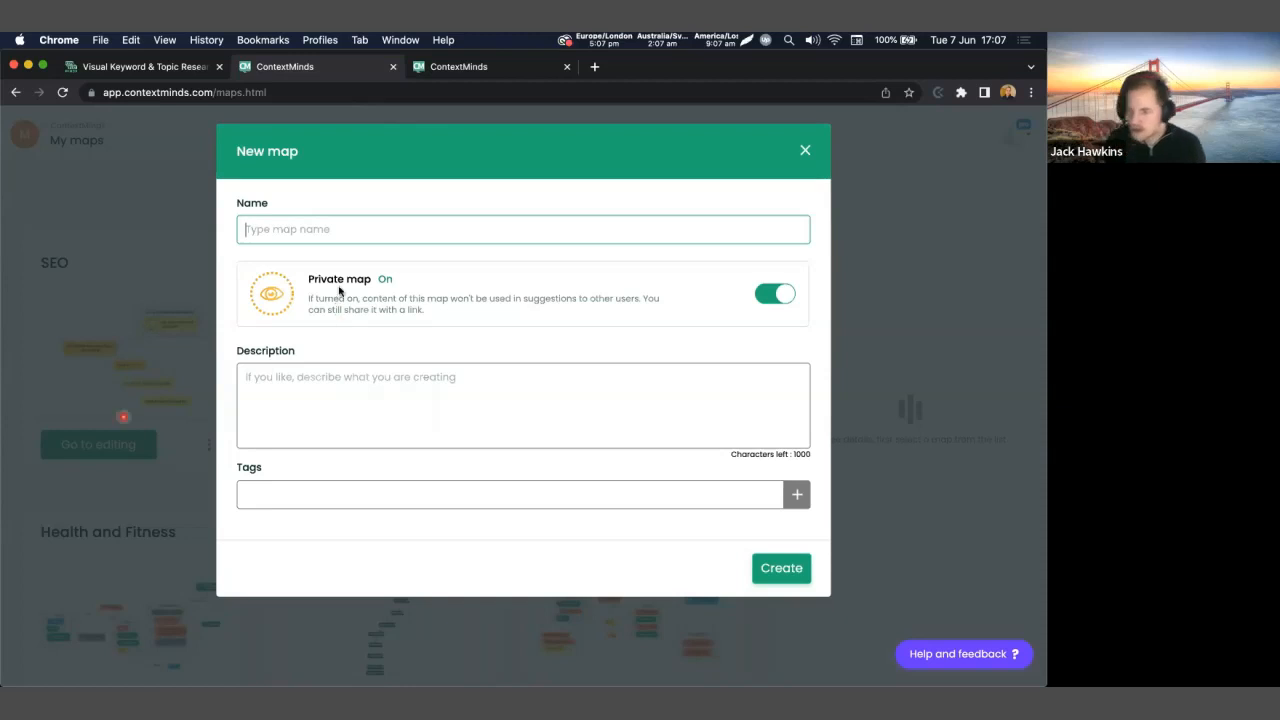
type("ion")
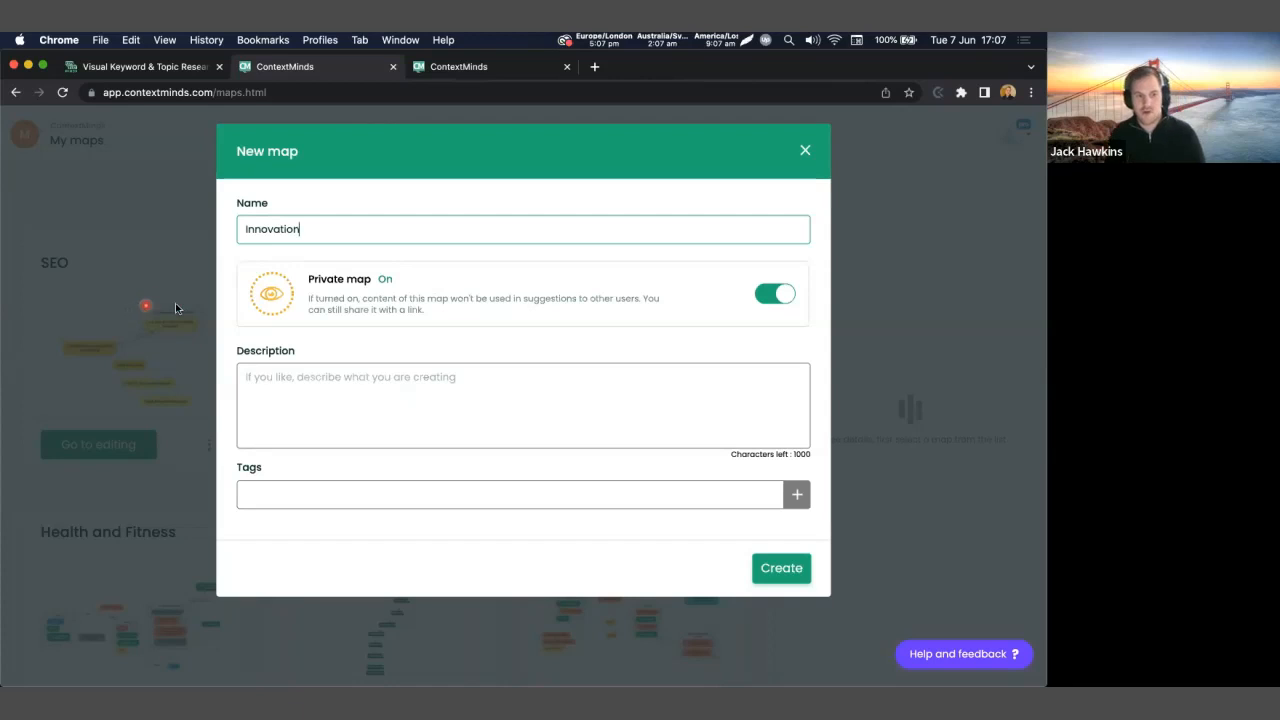
left_click(772, 296)
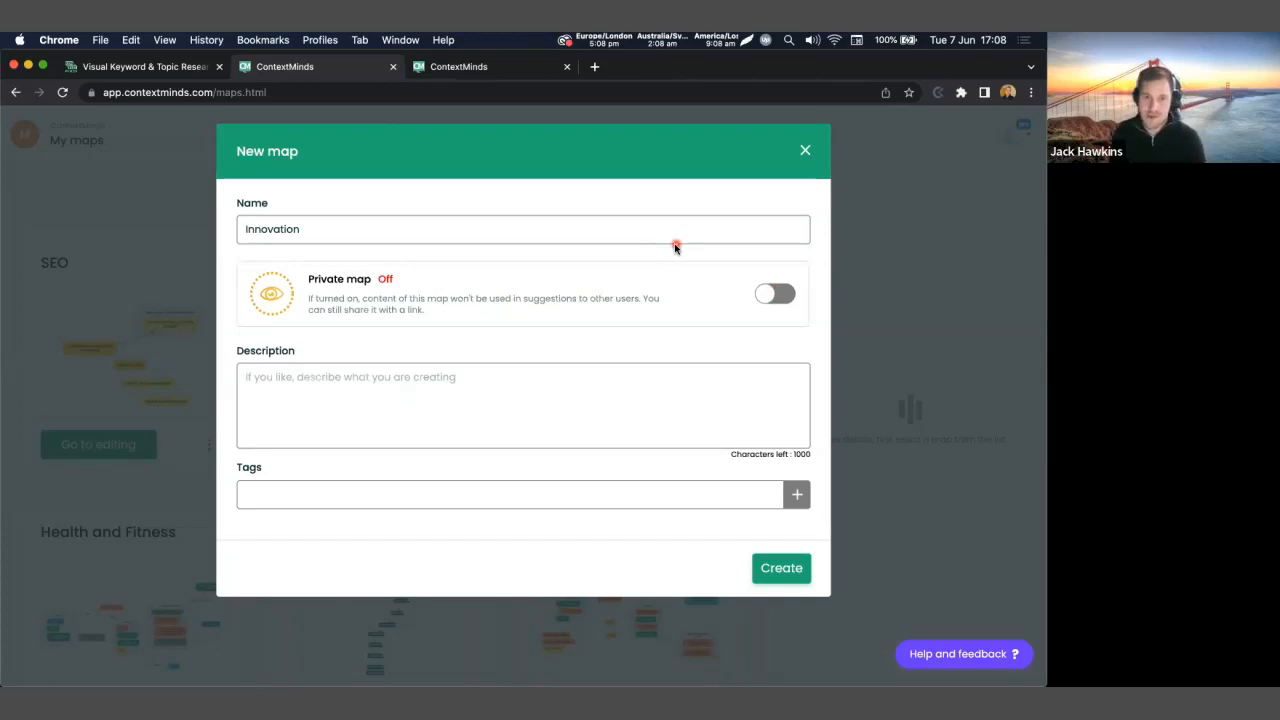
left_click(776, 297)
left_click(776, 297)
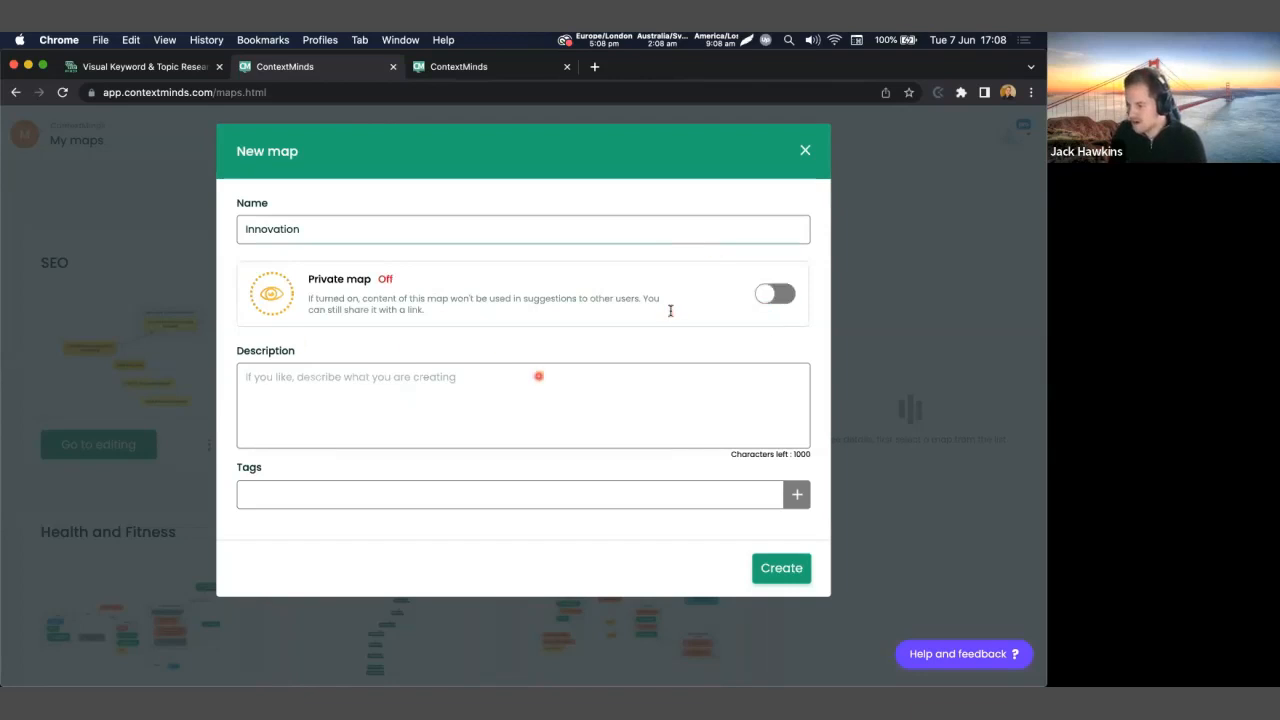
left_click(538, 386)
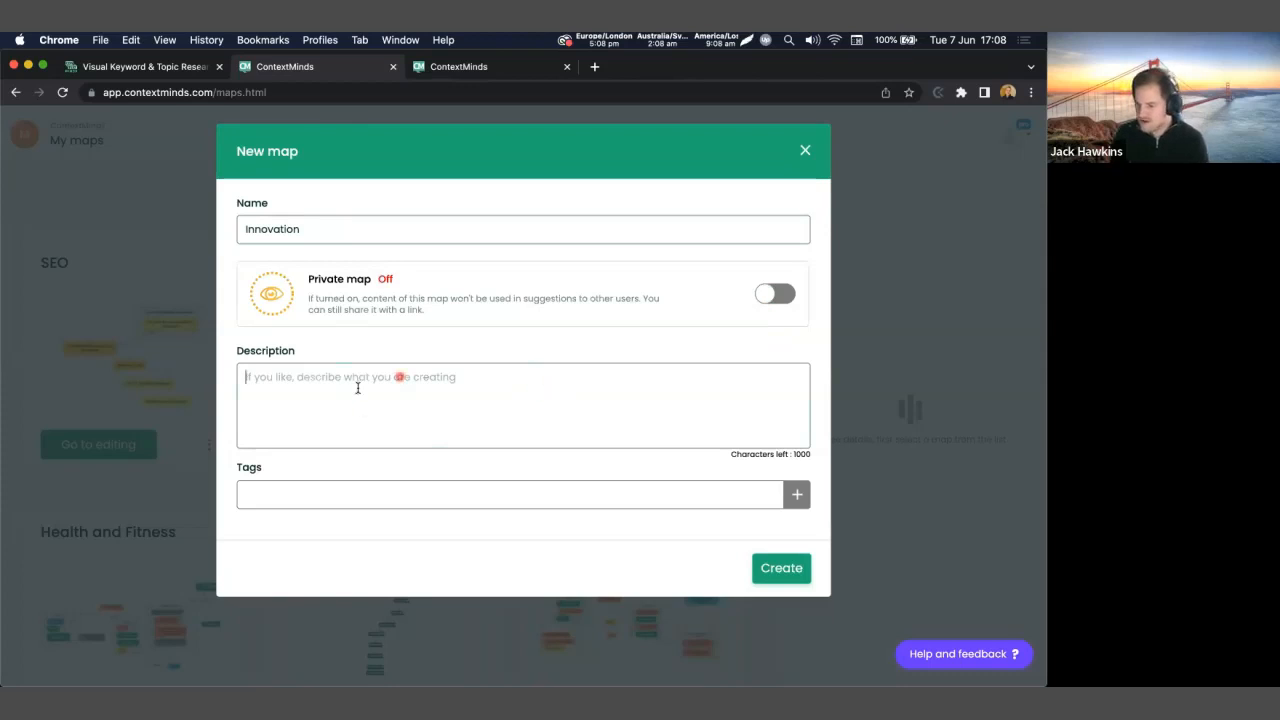
key("Tab")
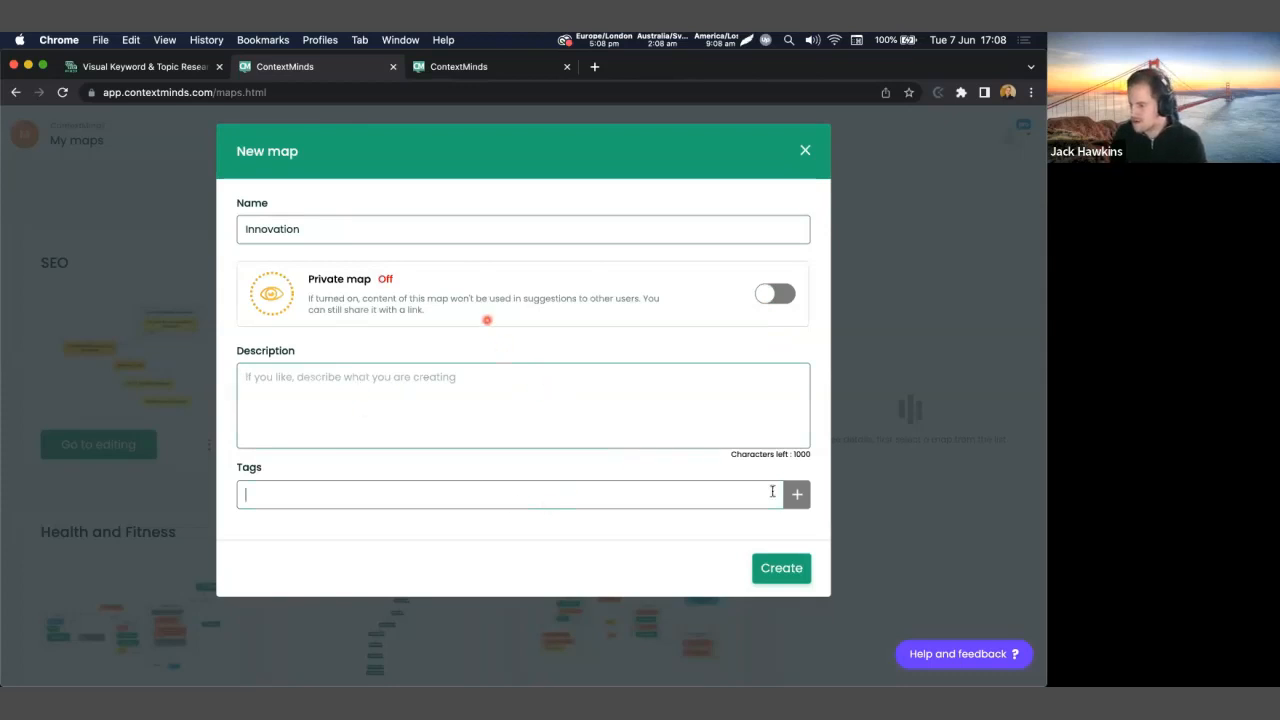
left_click(781, 569)
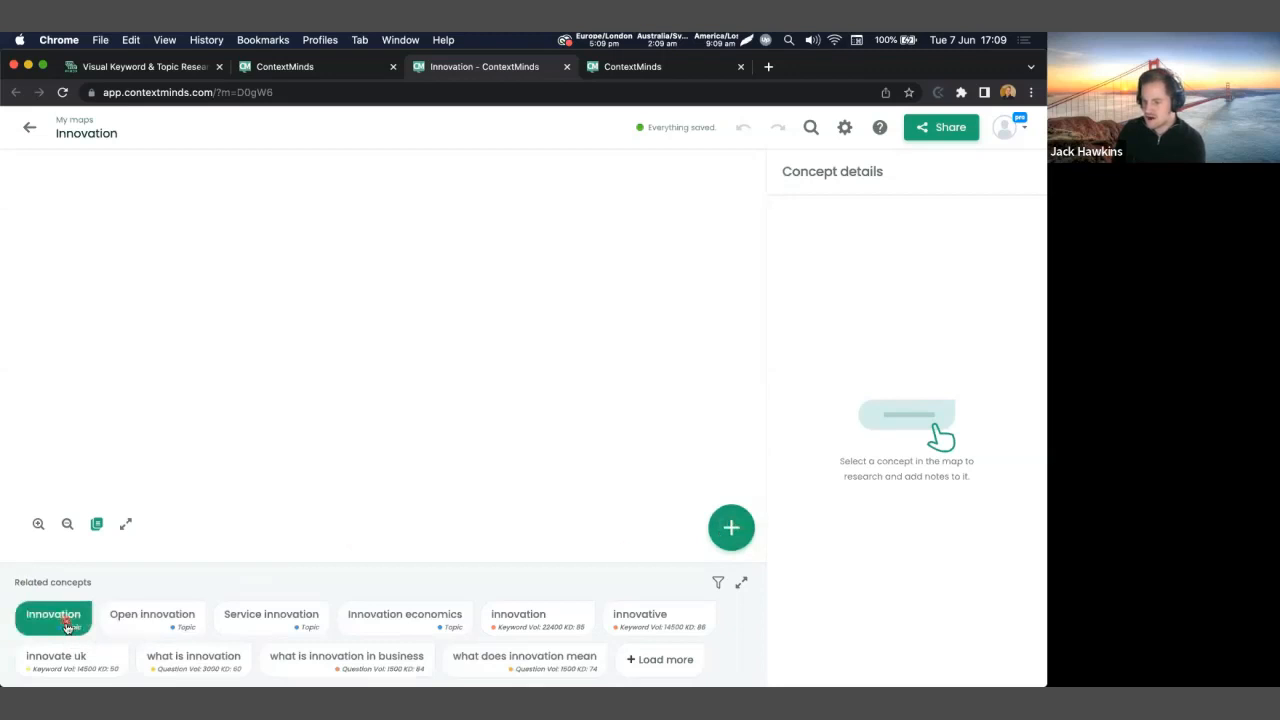
Add the Innovation topic to the map with the questions "what does innovation mean" and "what is innovation in business" spaced out below it.
left_click_drag(50, 617, 388, 333)
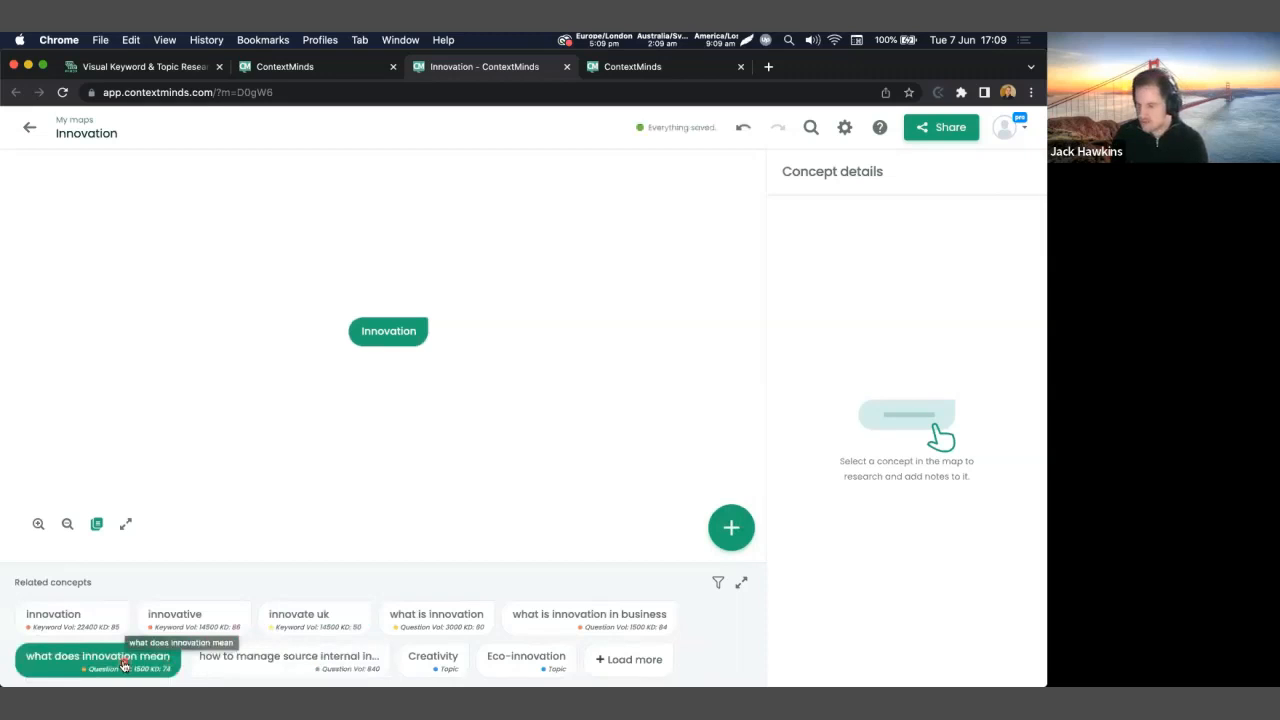
left_click(124, 662)
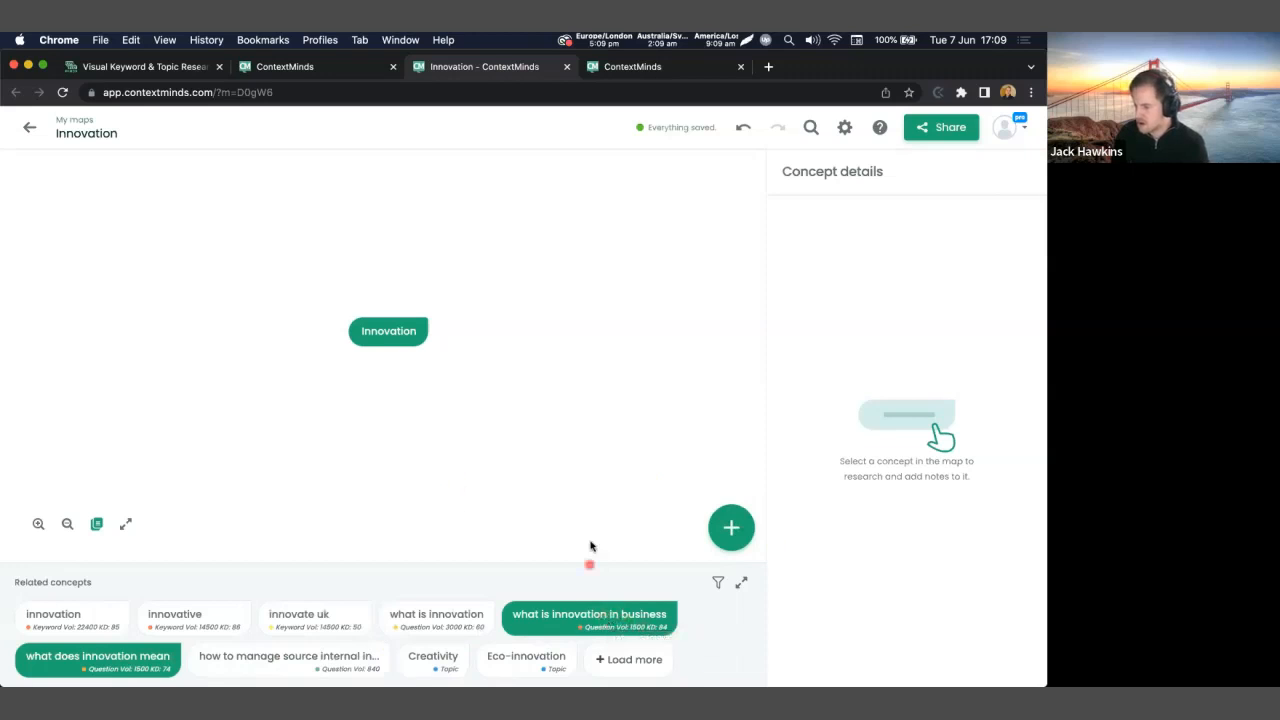
left_click_drag(608, 616, 472, 406)
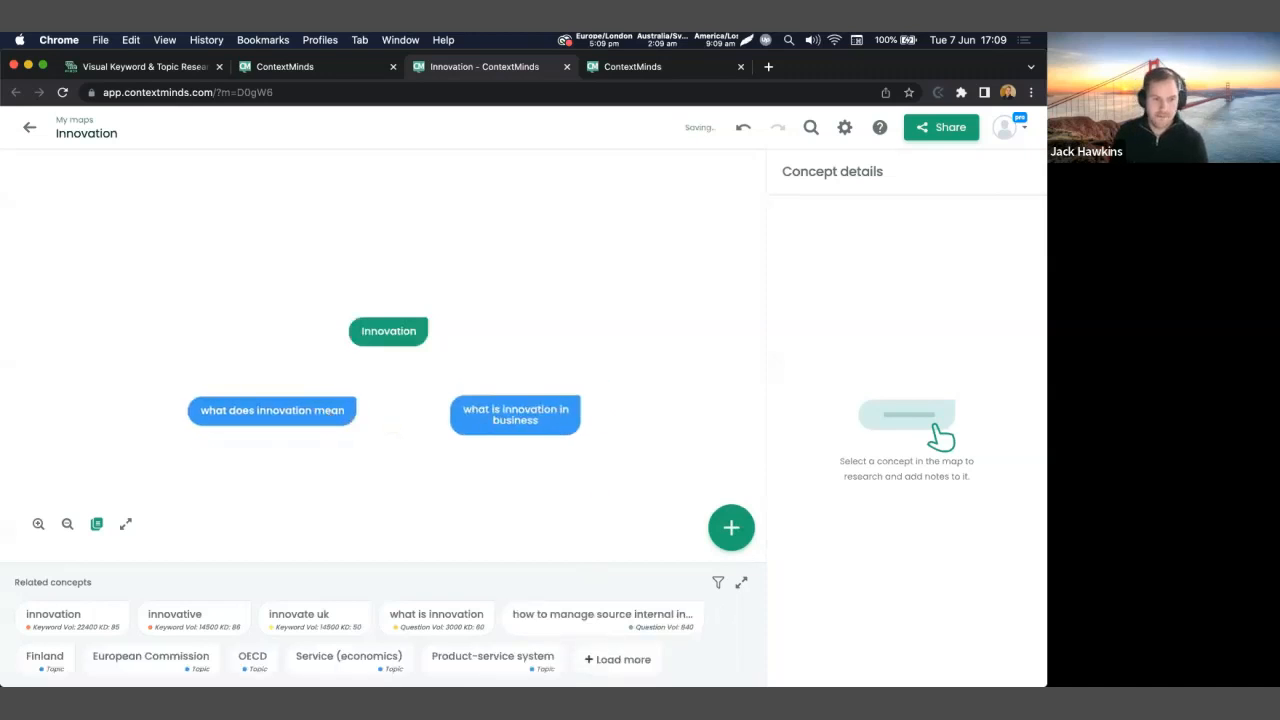
left_click_drag(398, 331, 405, 306)
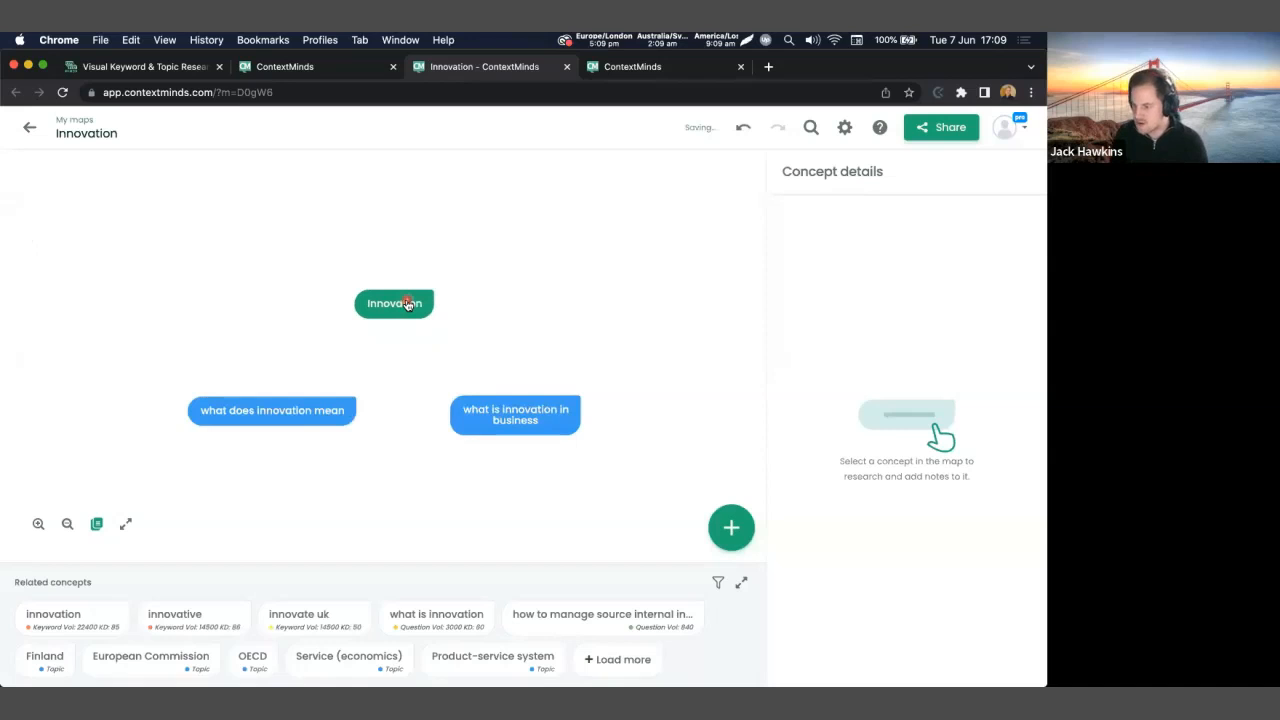
left_click_drag(545, 419, 561, 416)
Examine the keyword metrics, notes and related concepts of the two questions and the Innovation topic.
left_click(337, 409)
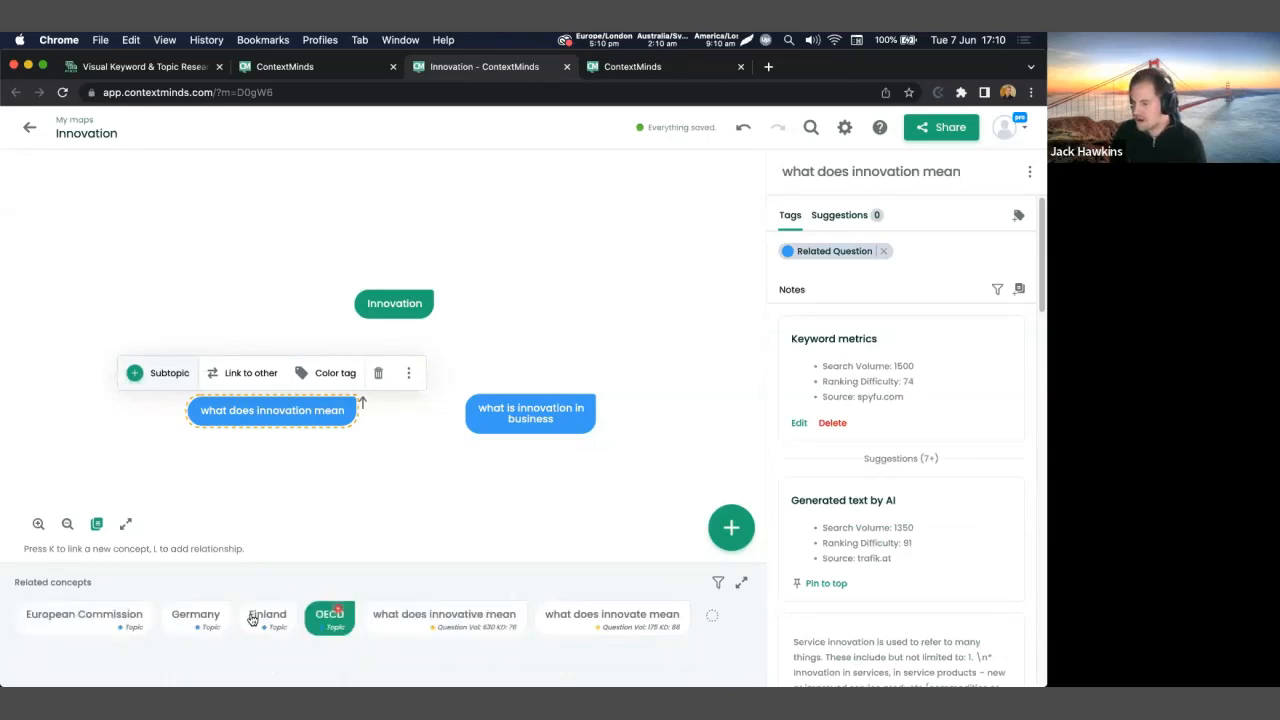
left_click(539, 418)
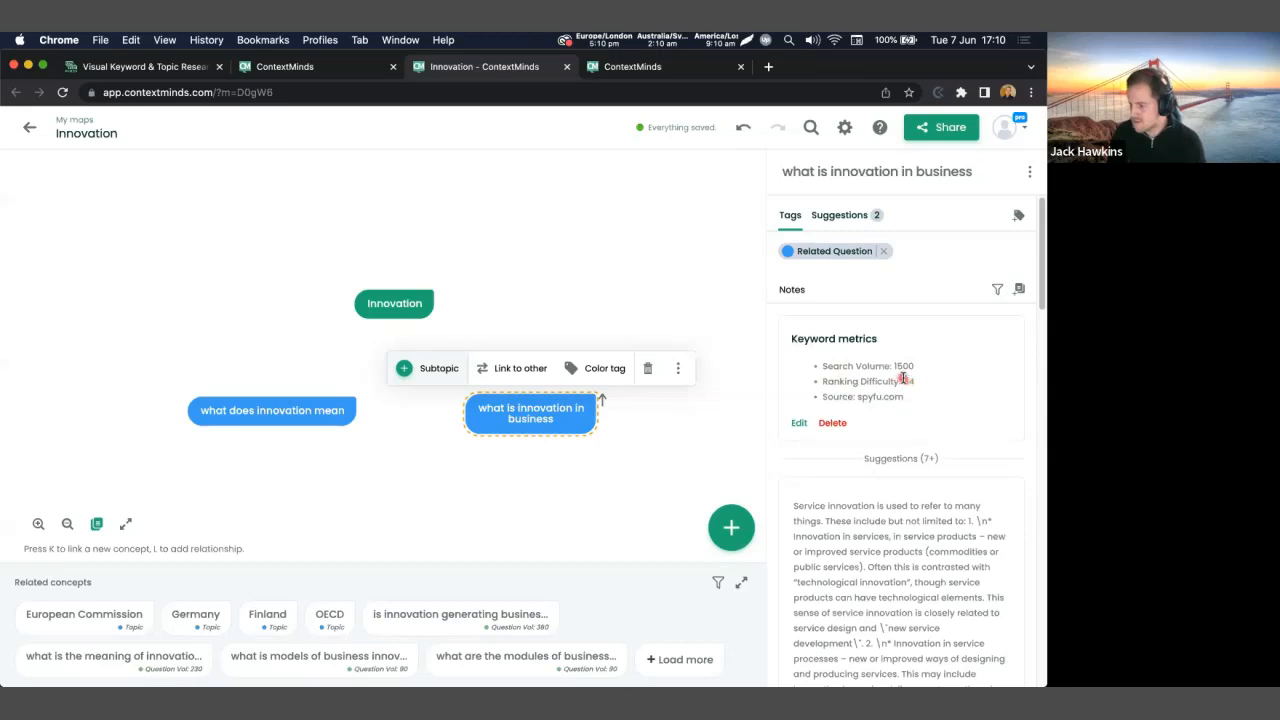
scroll(903, 378, "down", 3)
scroll(908, 382, "down", 1)
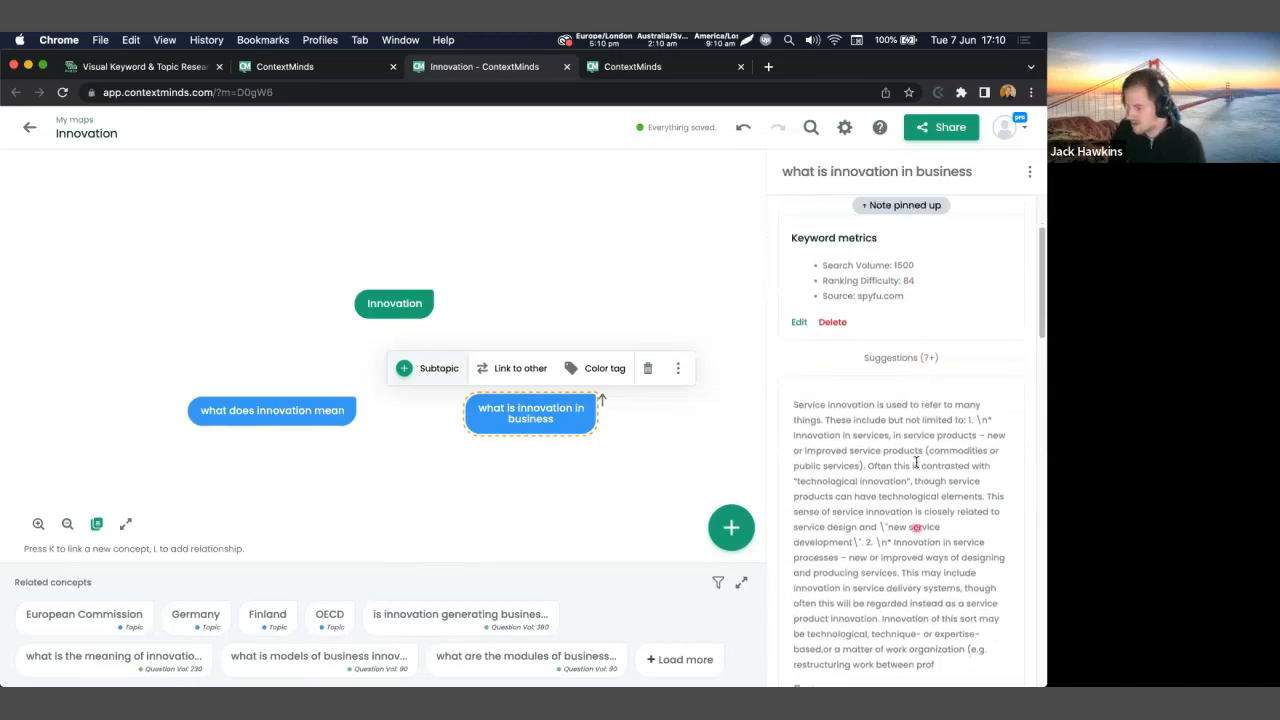
scroll(922, 470, "up", 3)
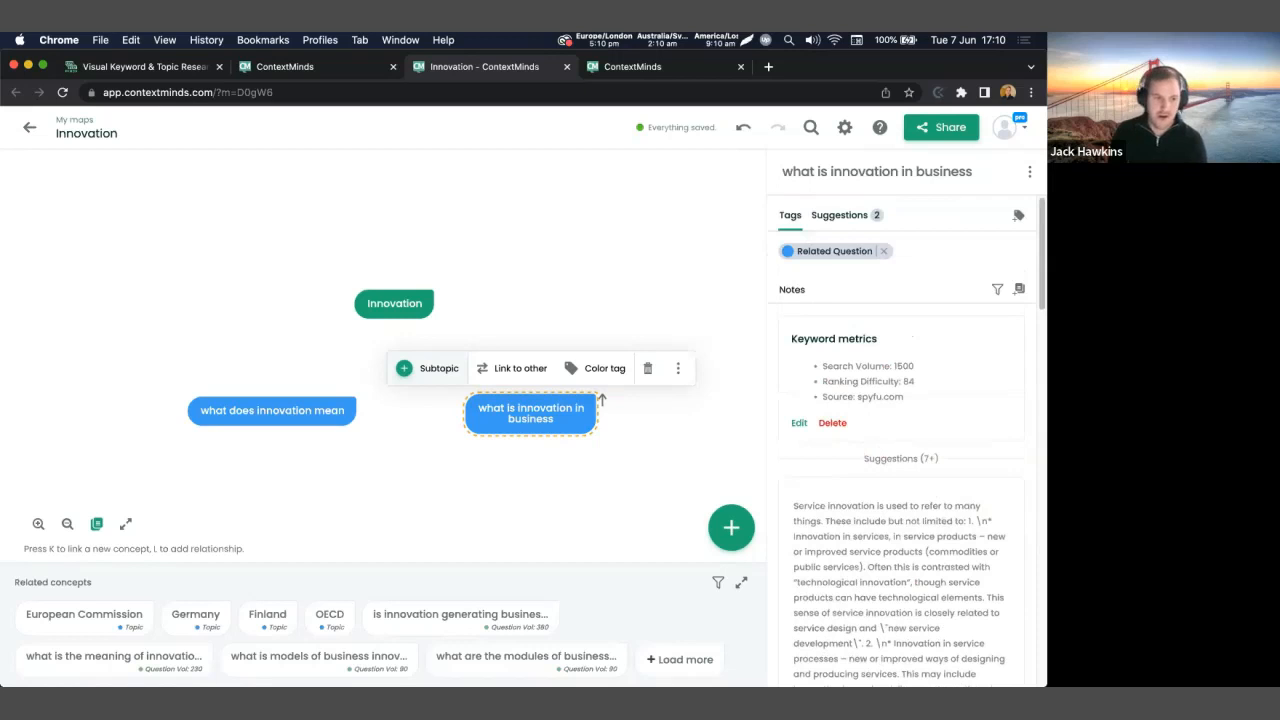
left_click(410, 300)
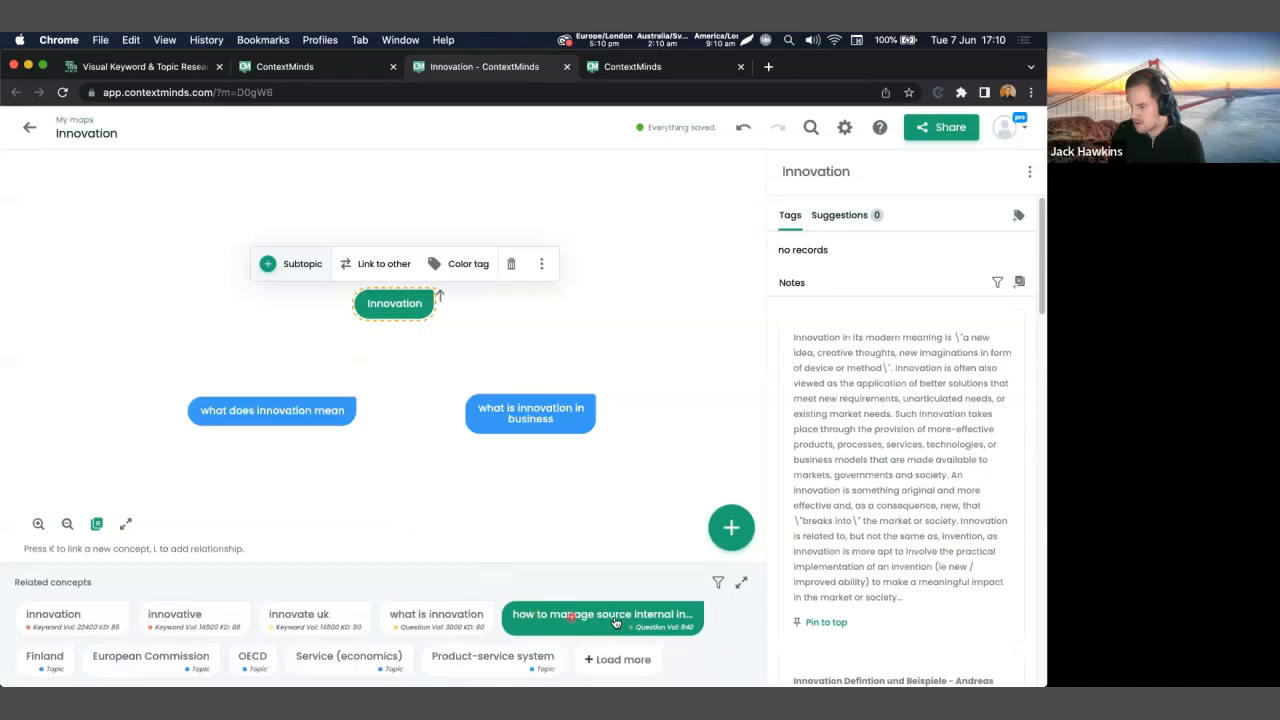
left_click(551, 418)
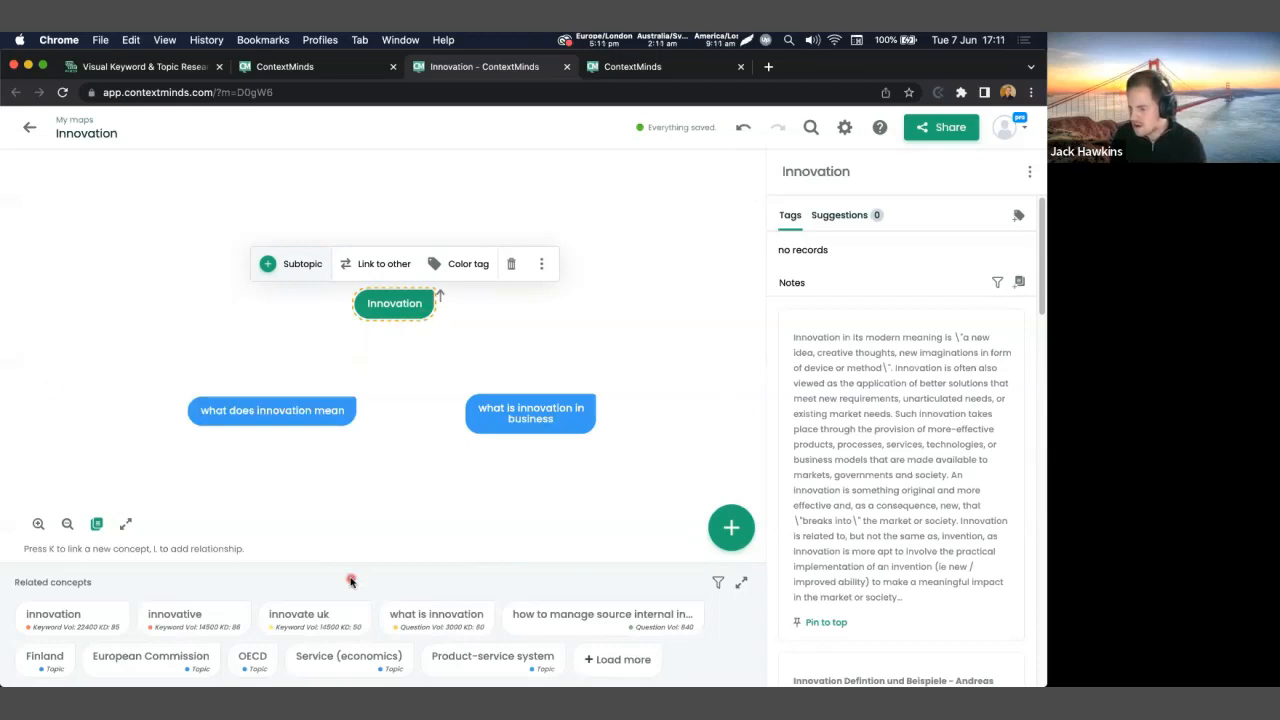
Load more related concepts and insert "what is the role of technology innovation in large corporations" to the left of Innovation.
left_click(618, 659)
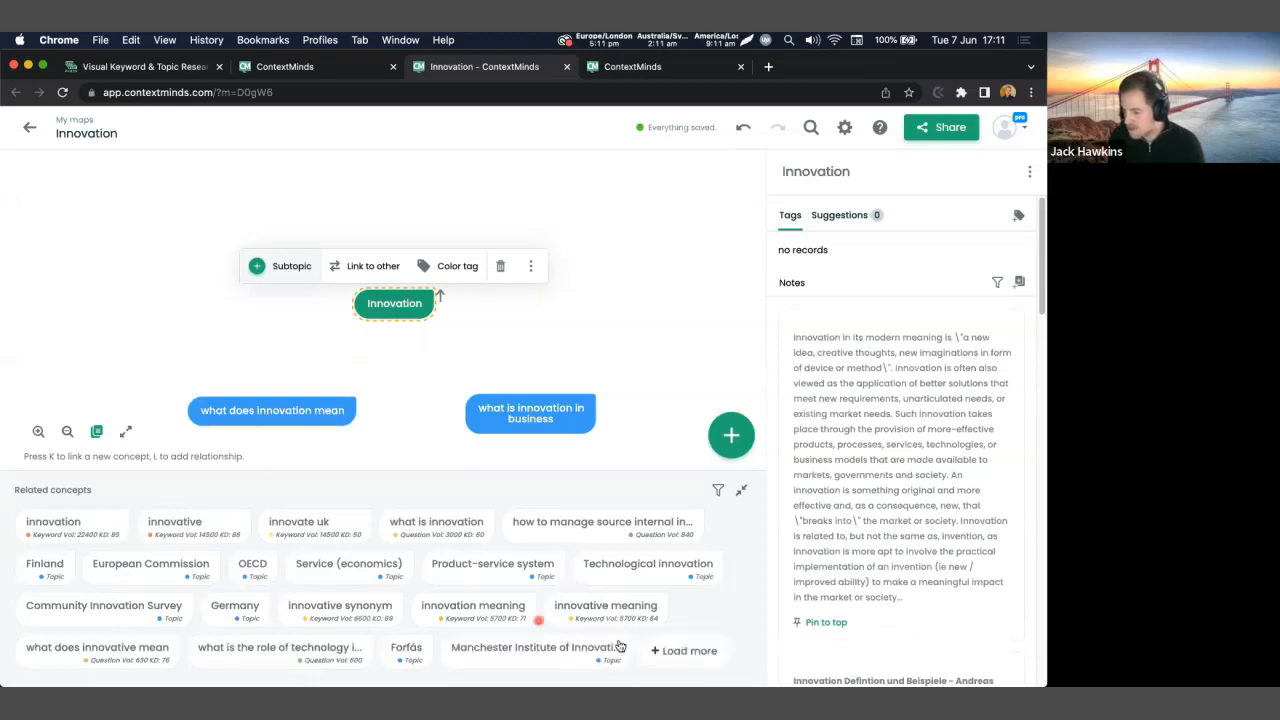
left_click(287, 652)
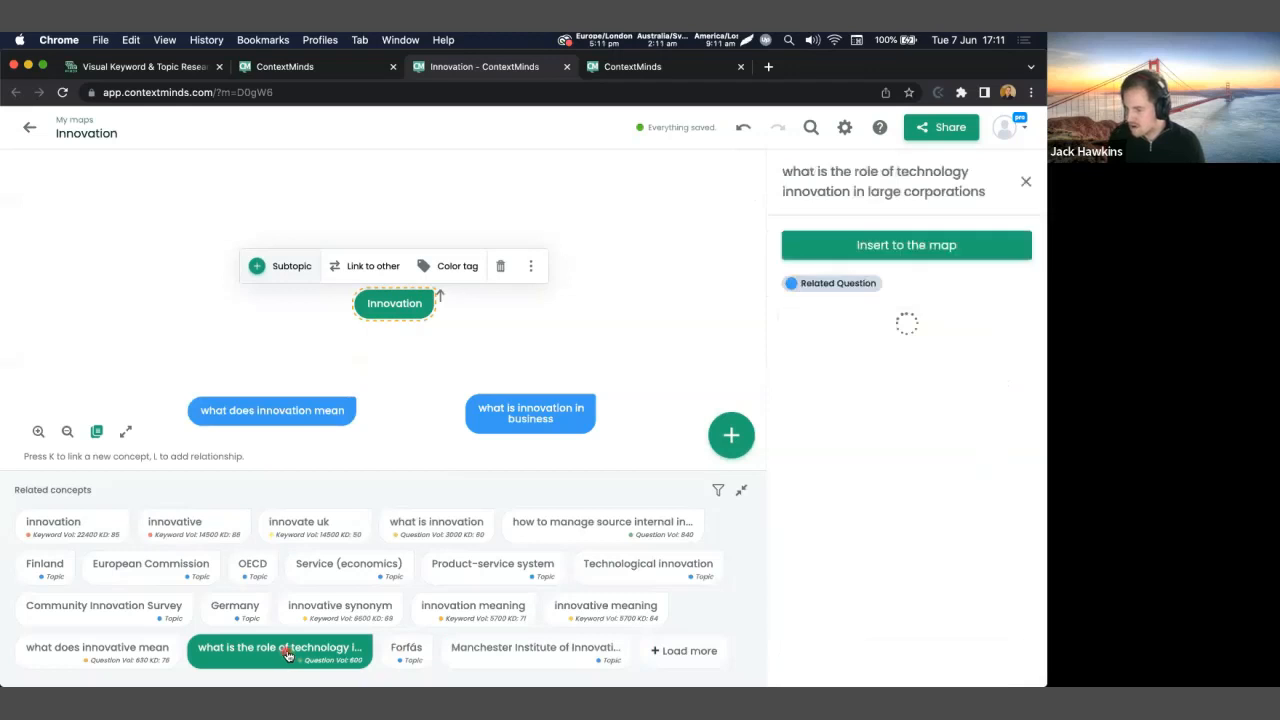
left_click(890, 246)
left_click_drag(385, 188, 240, 308)
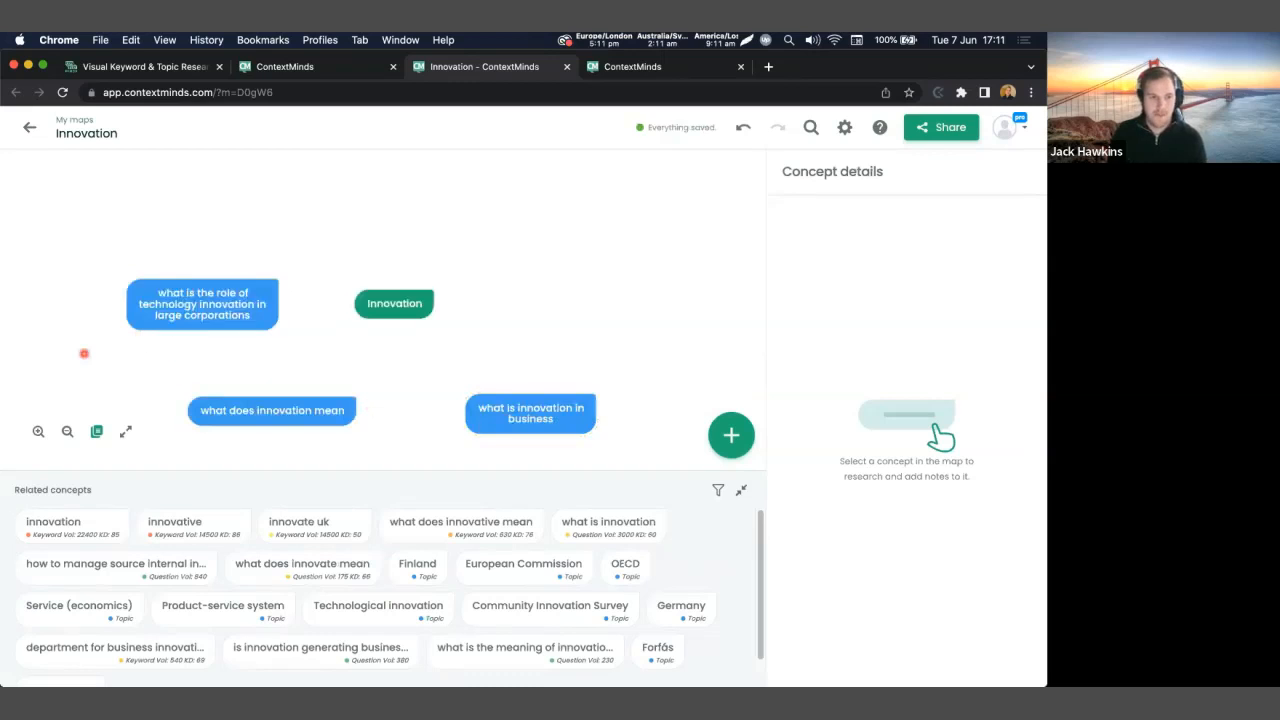
Add the related topic Technological innovation above the question about technology innovation in large corporations.
left_click(202, 304)
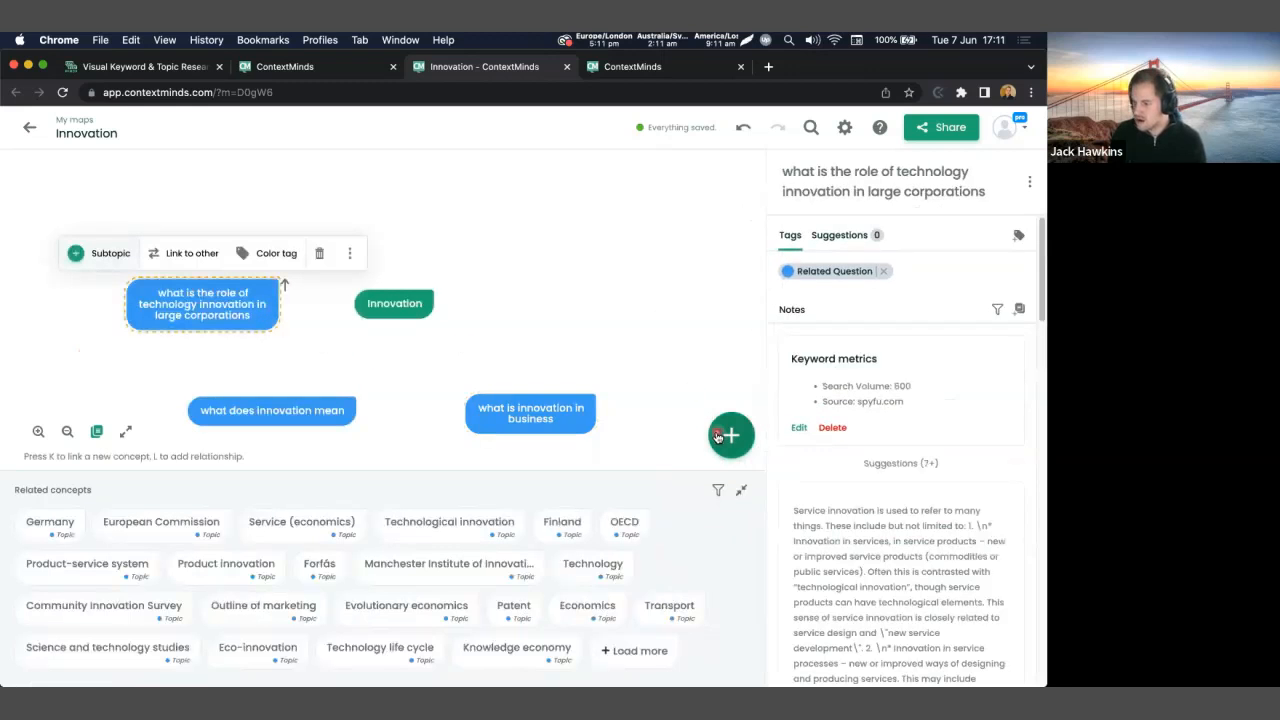
left_click(461, 532)
left_click_drag(503, 526, 226, 219)
Move "what does innovation mean" just above "what is innovation in business", to the lower right of Innovation.
left_click(335, 413)
left_click_drag(335, 413, 607, 345)
left_click_drag(571, 396, 614, 367)
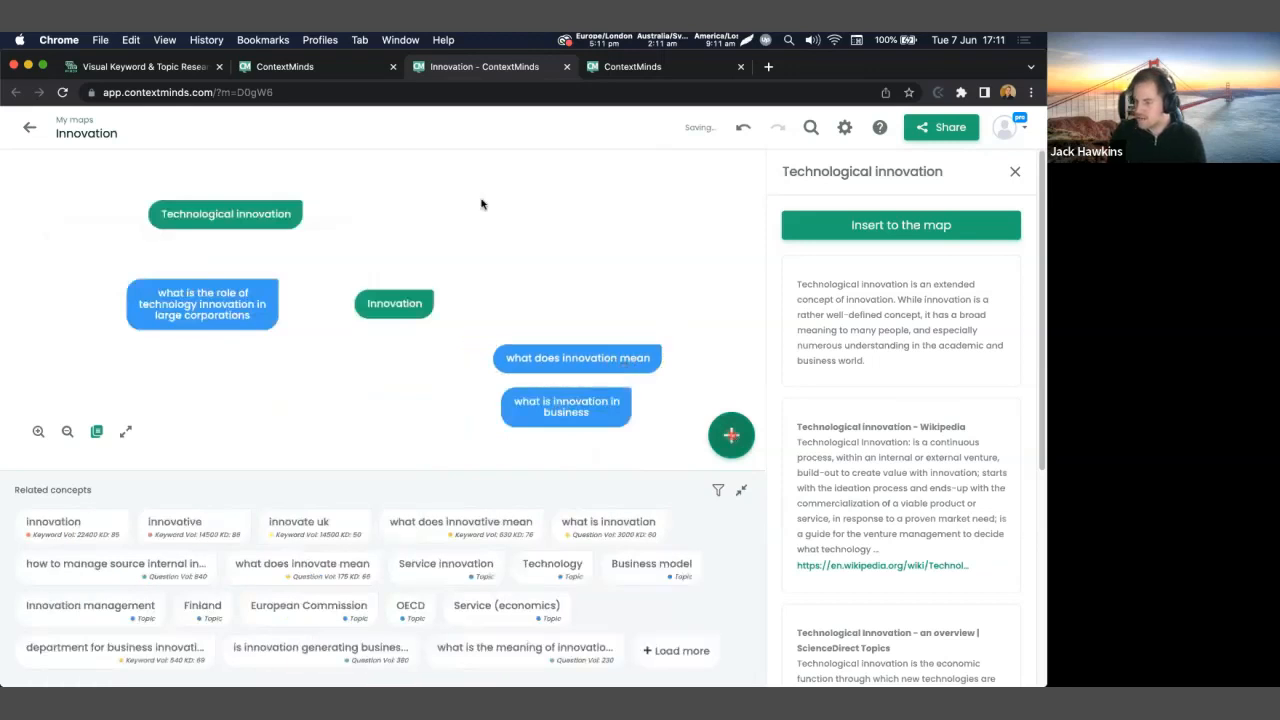
Add a concept named Questions right of Innovation and group "what does innovation mean" and "what is innovation in business" inside it.
left_click(731, 435)
type("Questions")
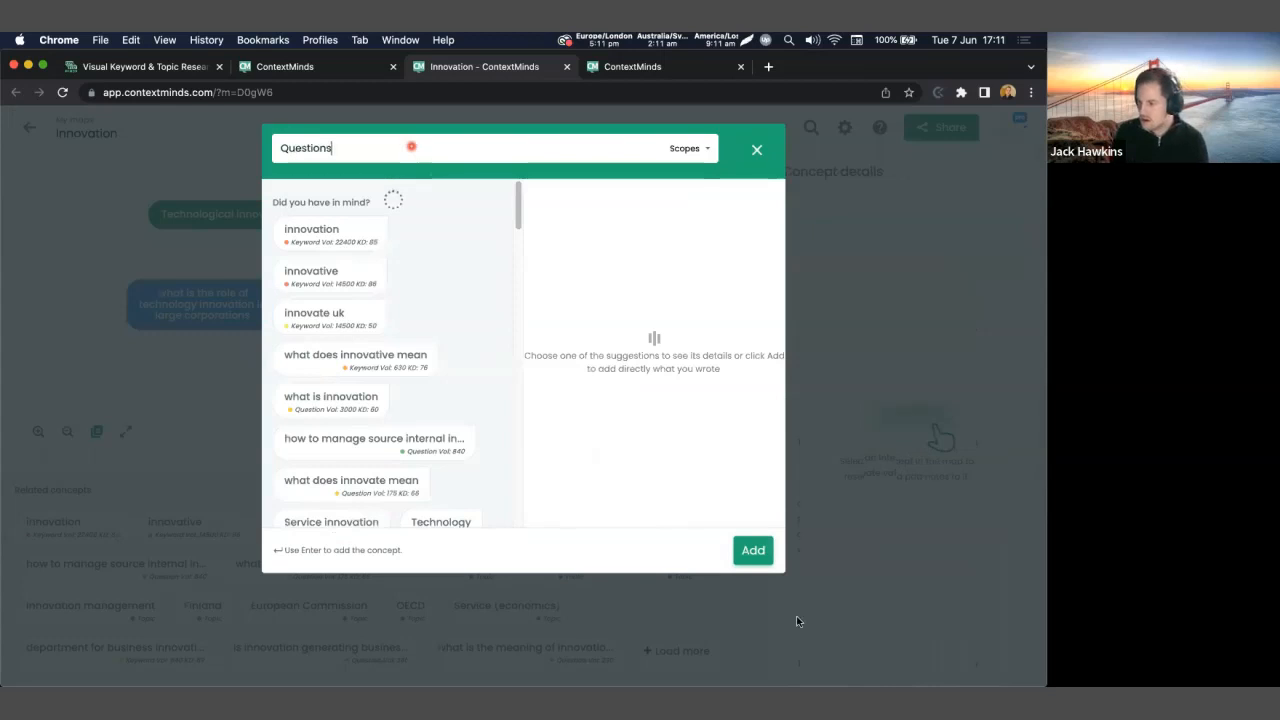
left_click(753, 551)
left_click_drag(376, 188, 626, 329)
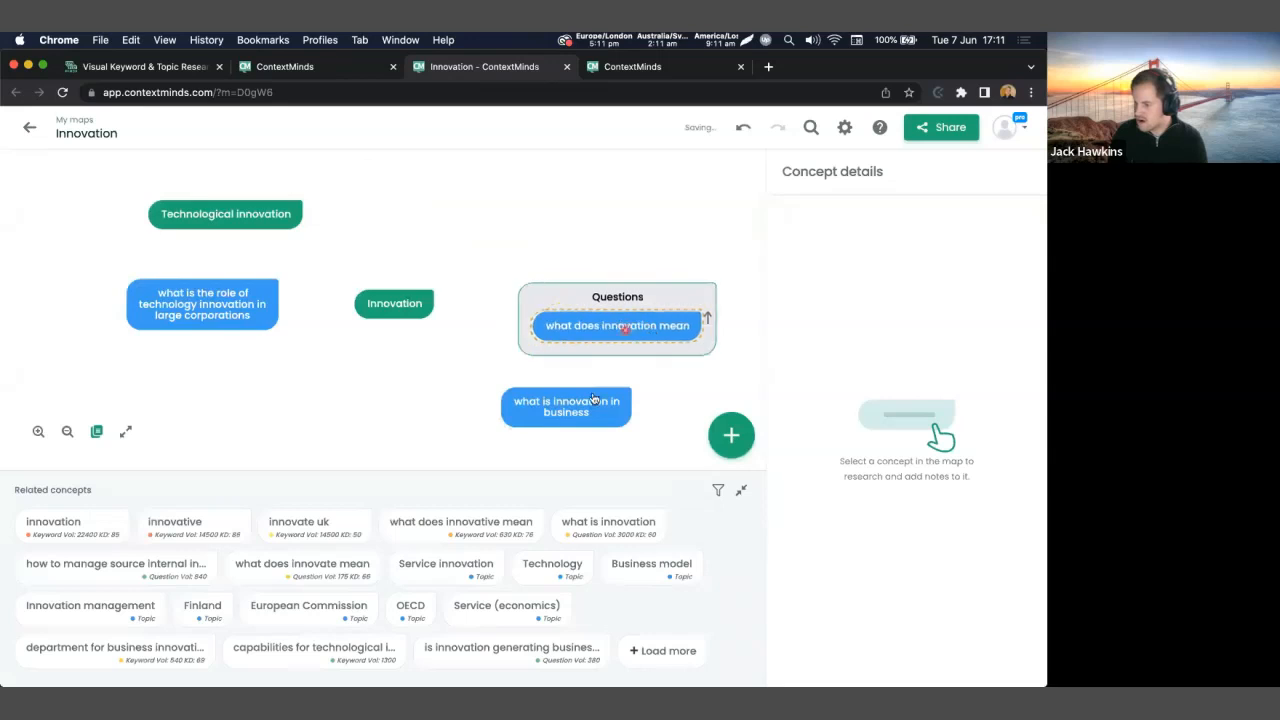
left_click_drag(592, 403, 564, 372)
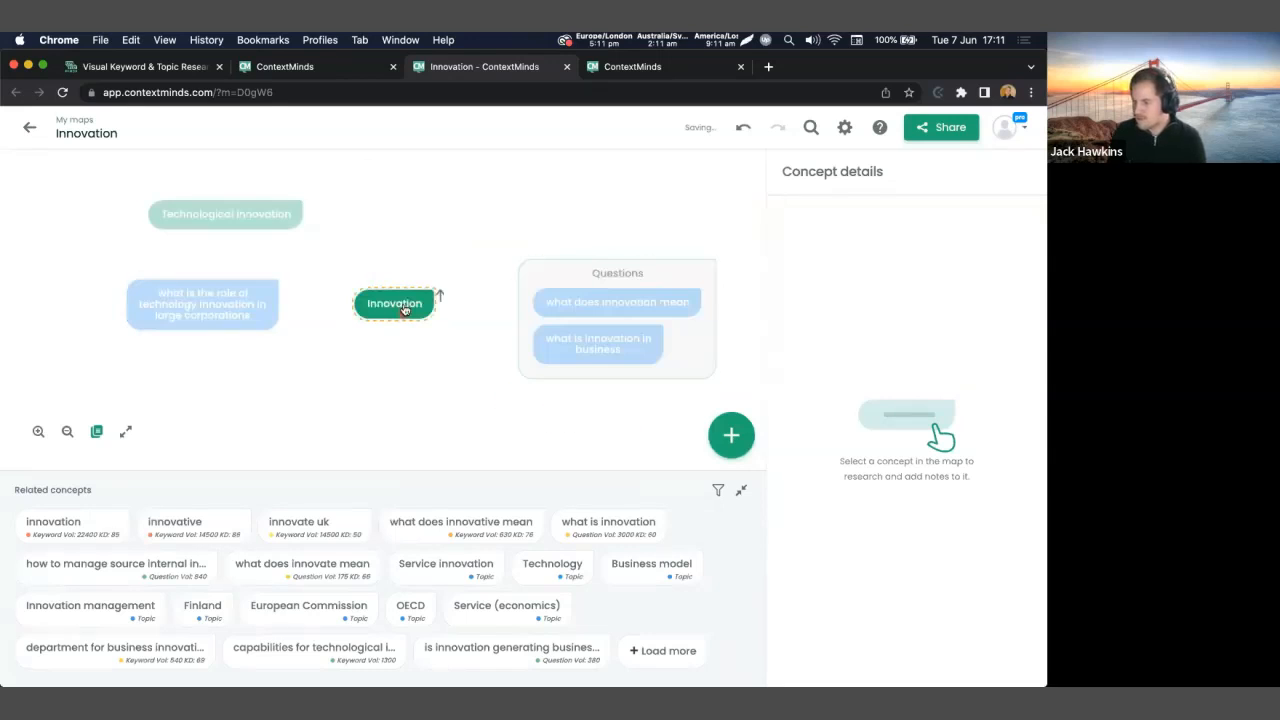
Link the Innovation topic to the Questions group with an unnamed relationship.
left_click_drag(409, 306, 400, 302)
left_click(392, 265)
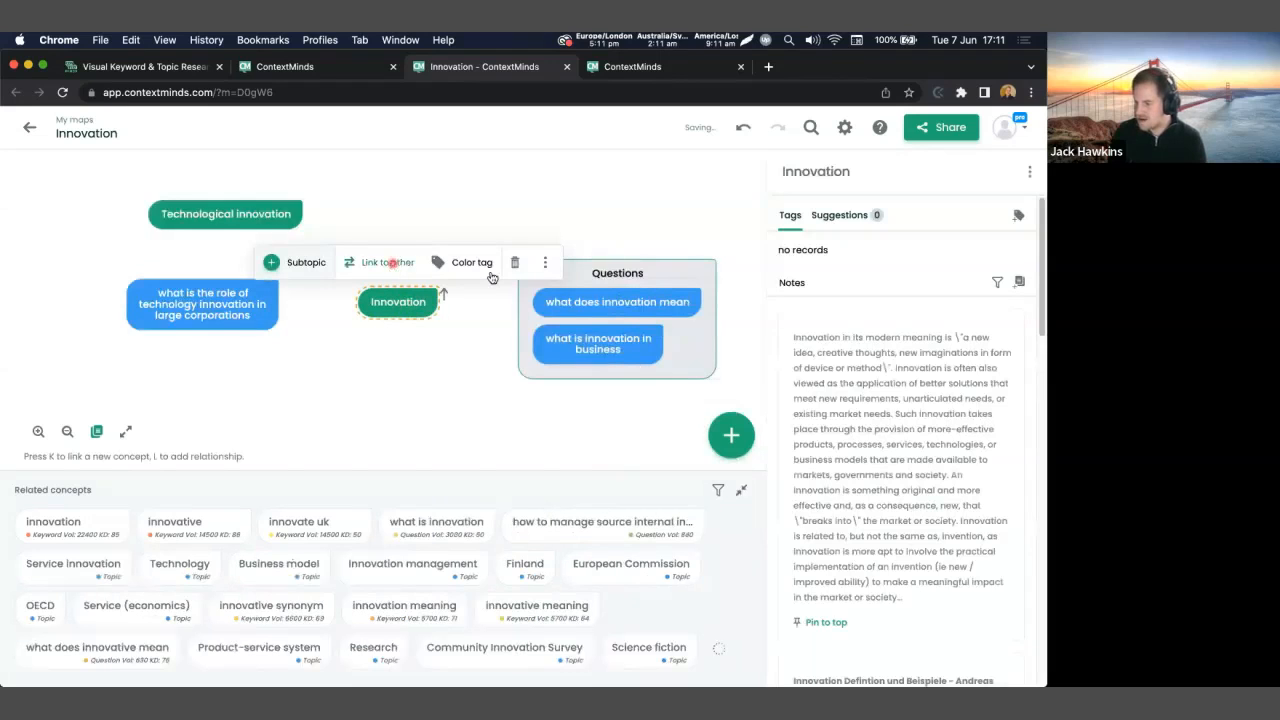
left_click(572, 339)
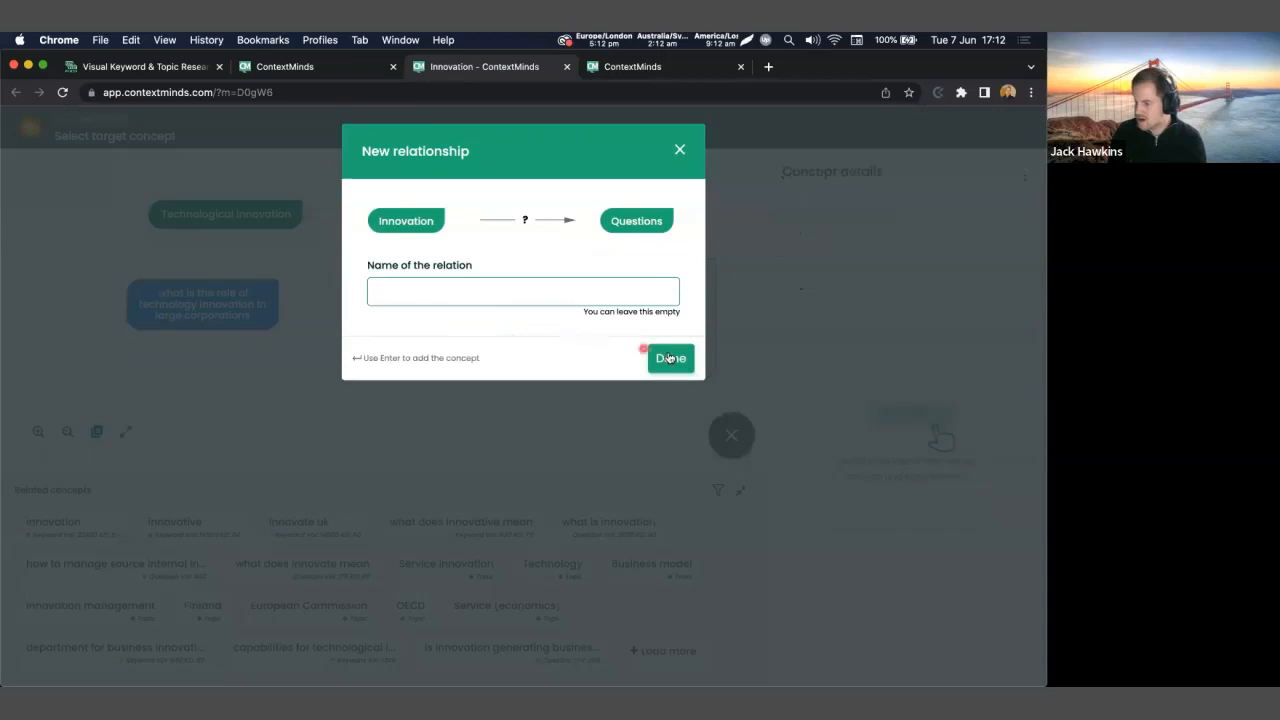
left_click(672, 358)
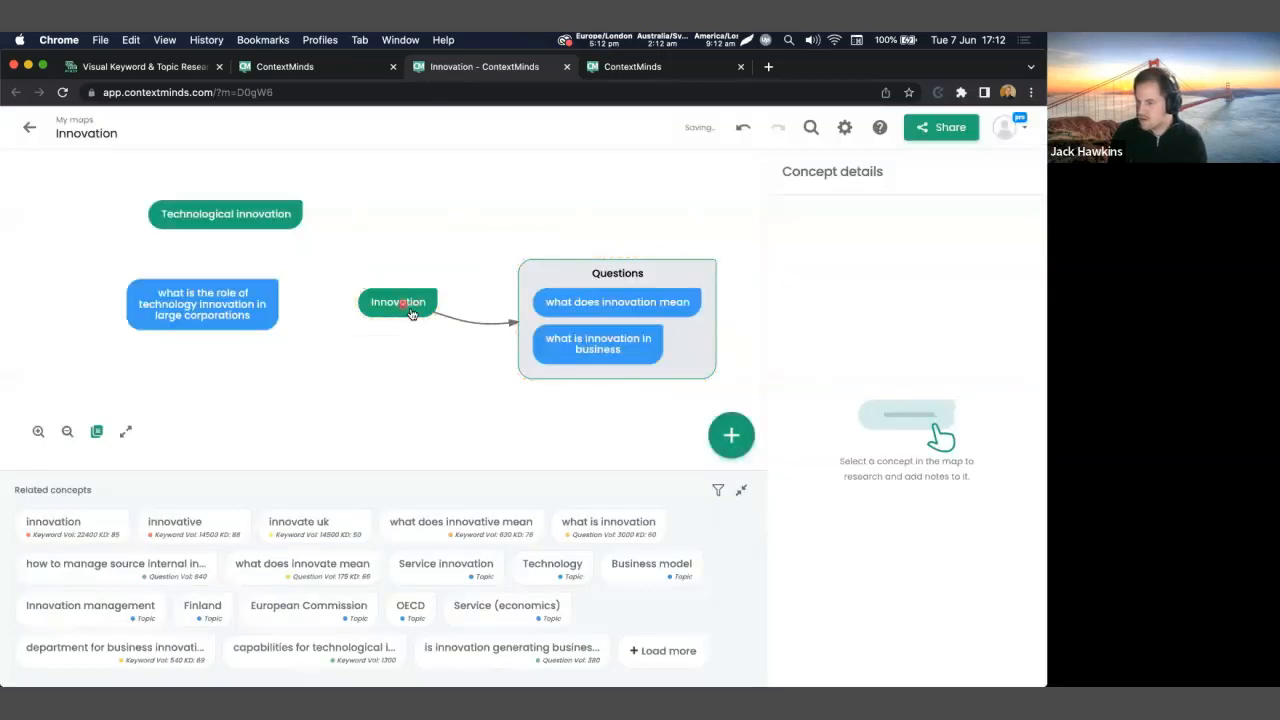
Link Innovation to the question about the role of technology innovation in large corporations.
left_click(411, 309)
left_click(386, 264)
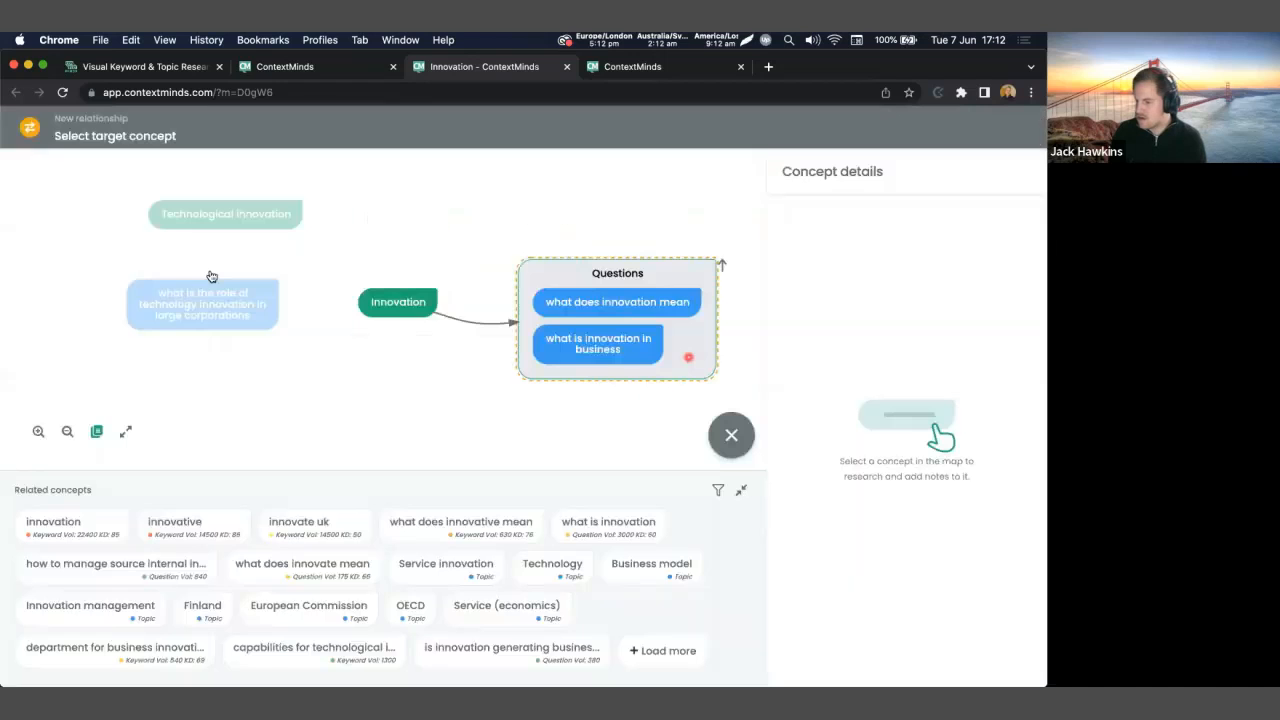
left_click(209, 290)
Link Innovation directly to "what is innovation in business" inside the Questions group, leaving the relation unnamed.
left_click(396, 302)
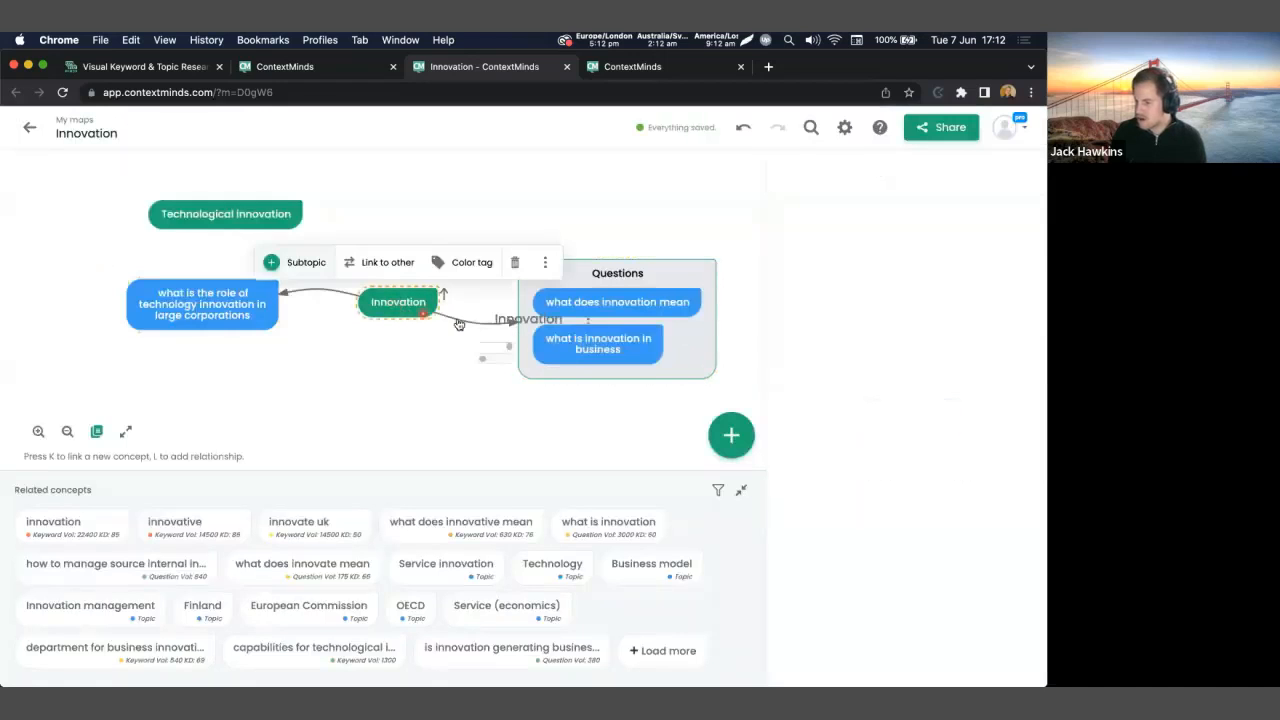
left_click(390, 268)
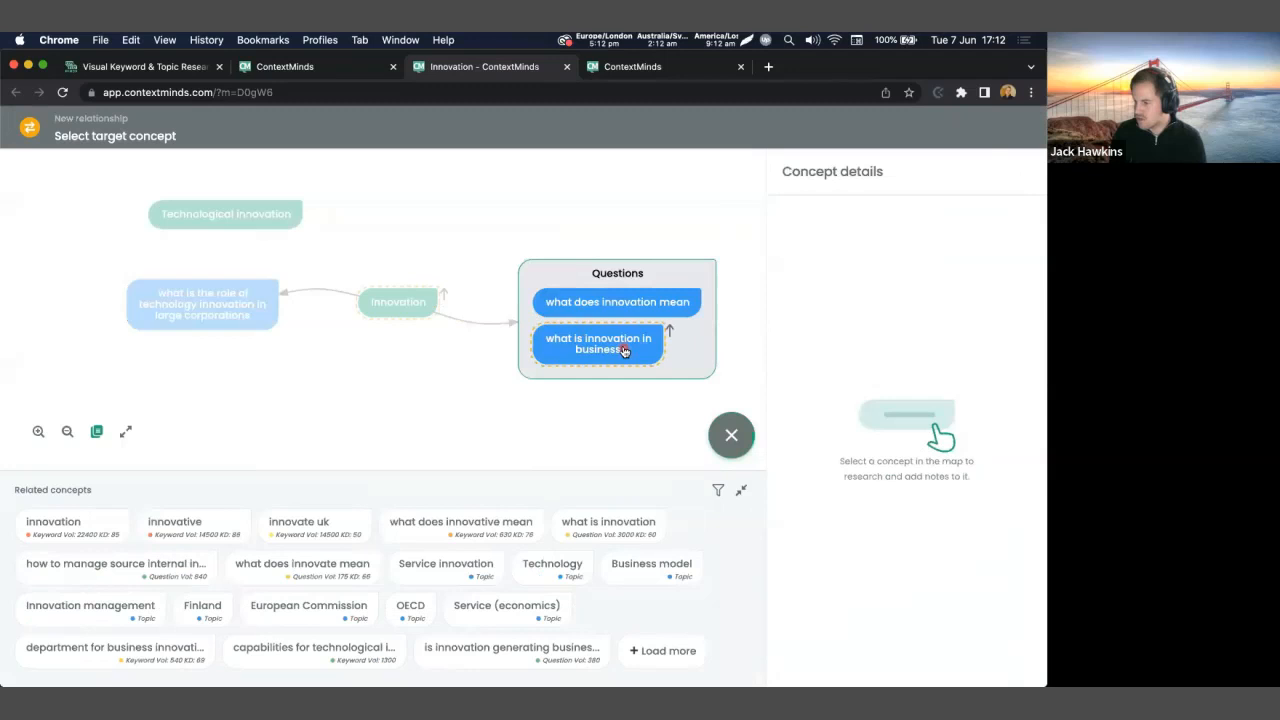
left_click(566, 347)
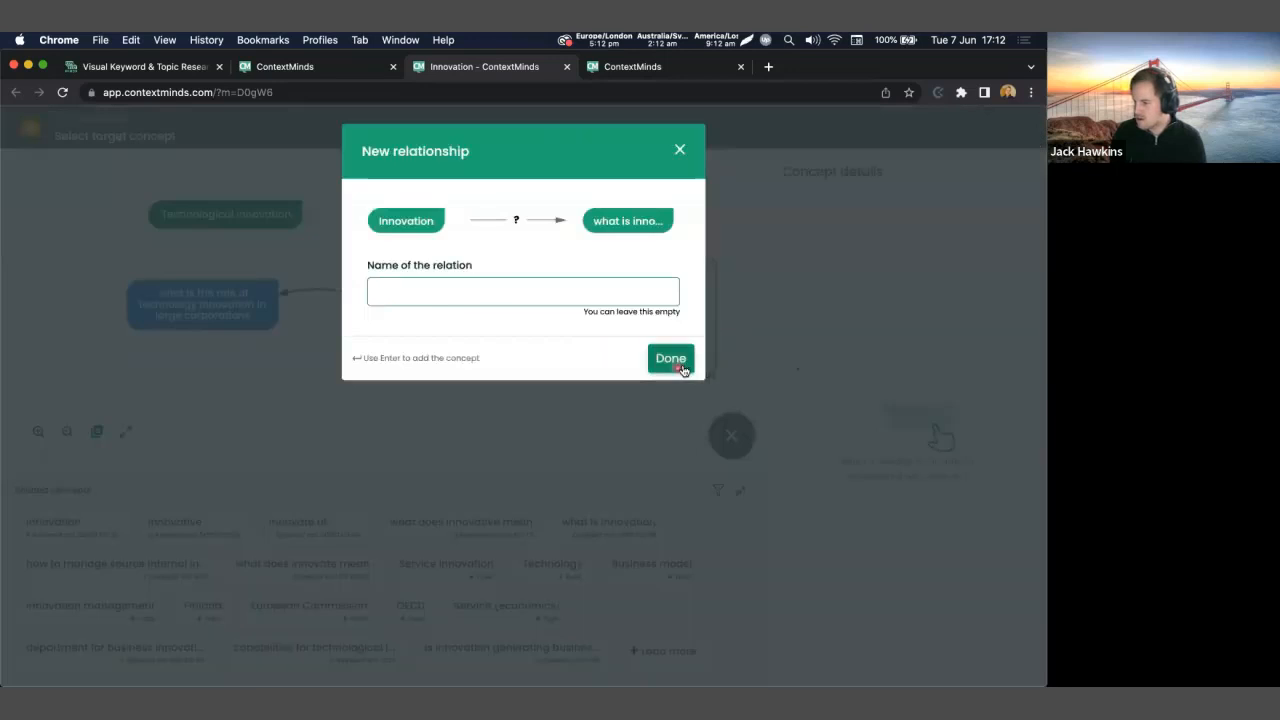
left_click(672, 359)
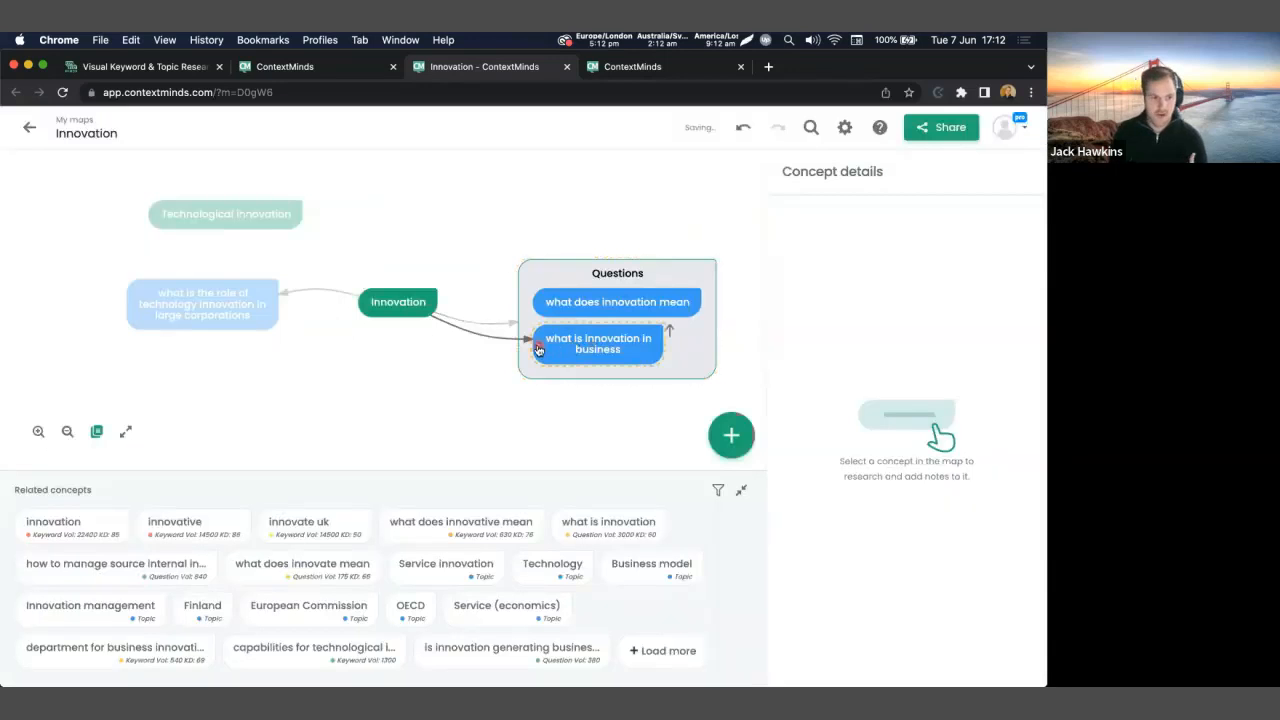
left_click(407, 376)
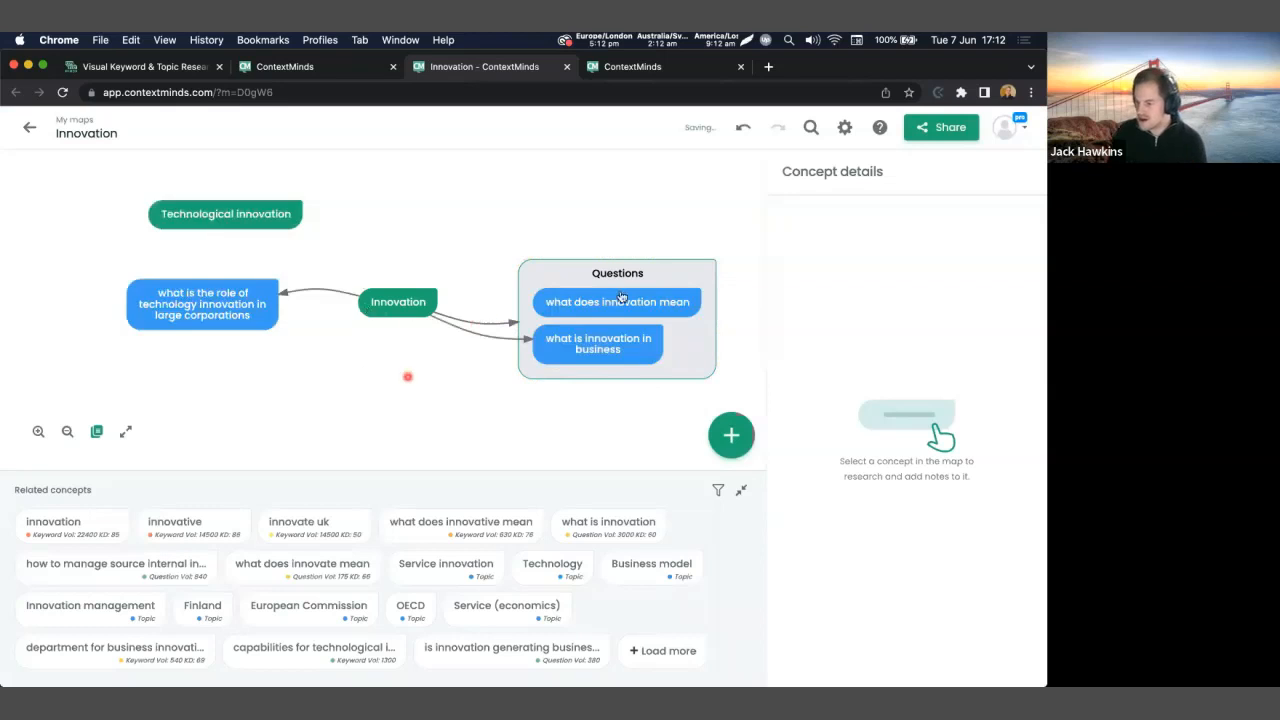
Group the Technological innovation topic inside the question about the role of technology innovation in large corporations.
left_click_drag(251, 214, 252, 171)
left_click(374, 179)
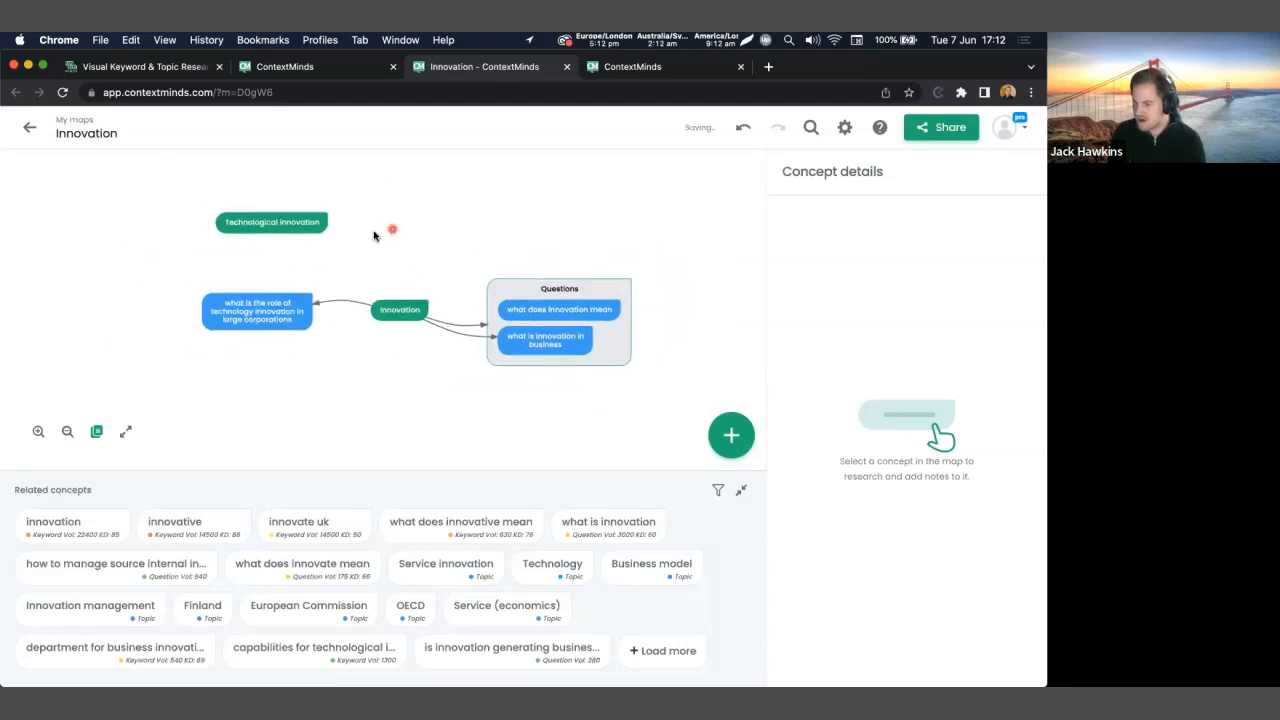
left_click(253, 208)
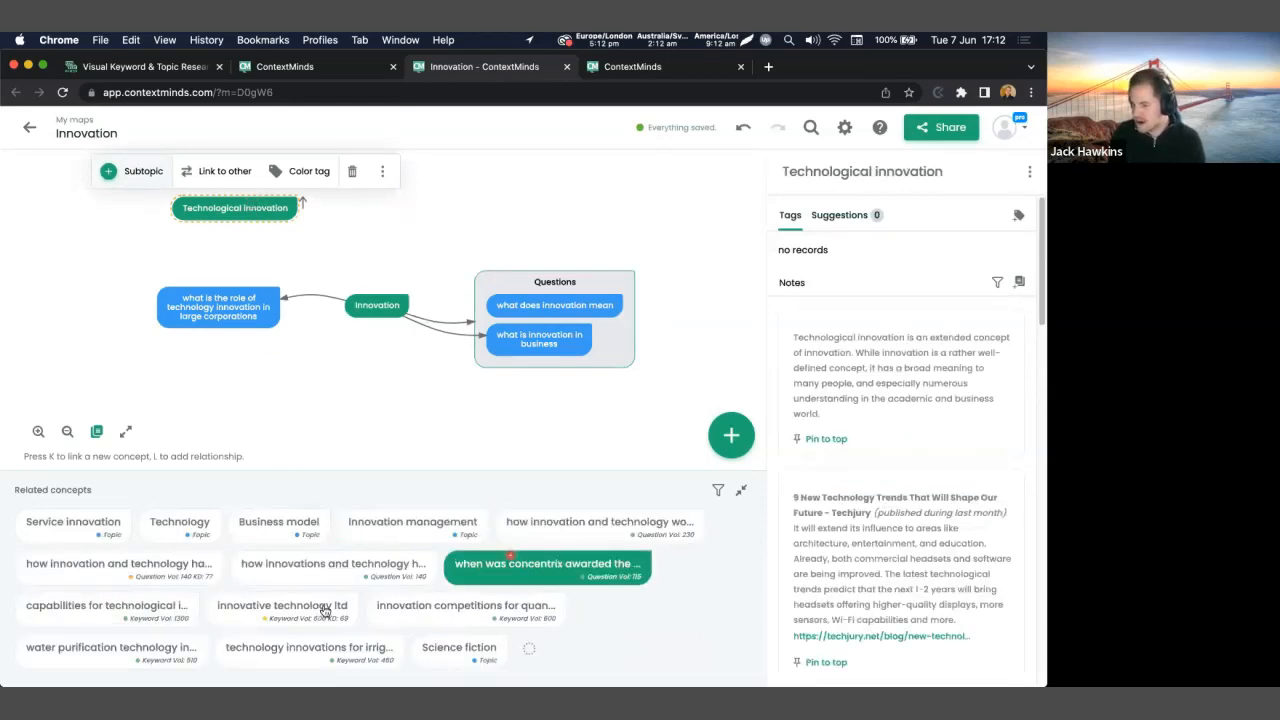
left_click_drag(353, 226, 343, 256)
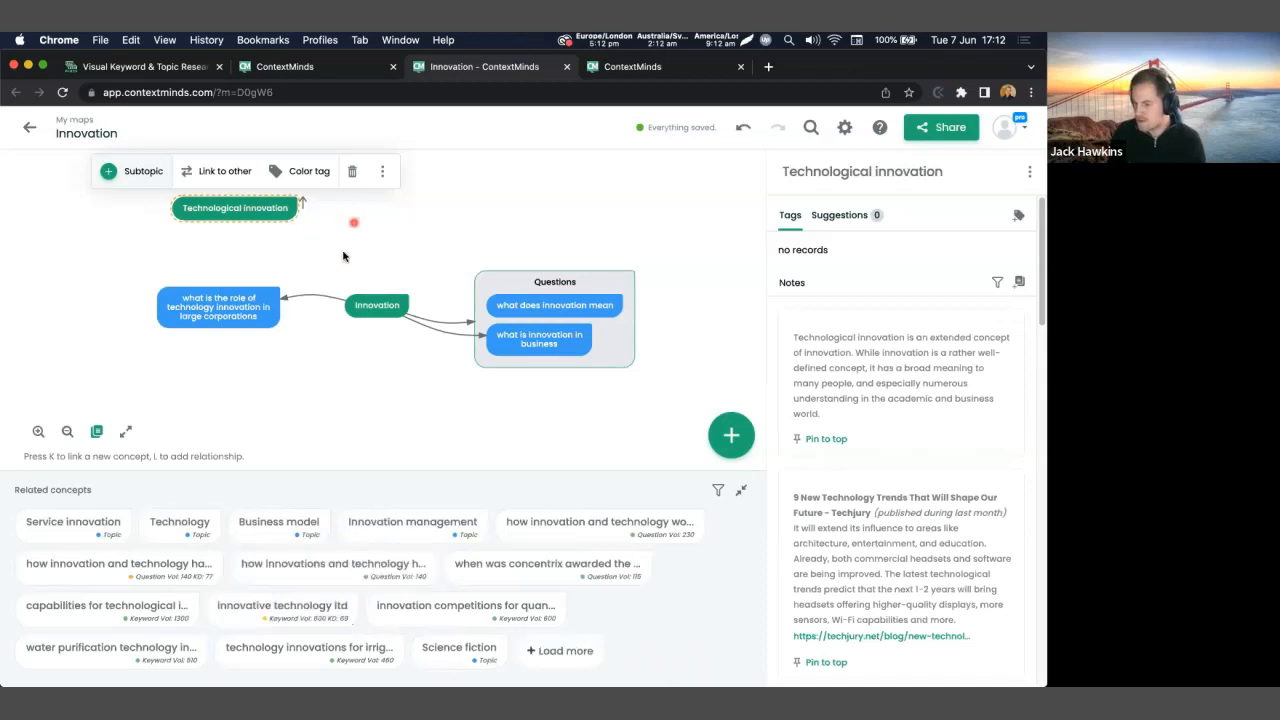
left_click_drag(262, 241, 243, 232)
left_click(230, 344)
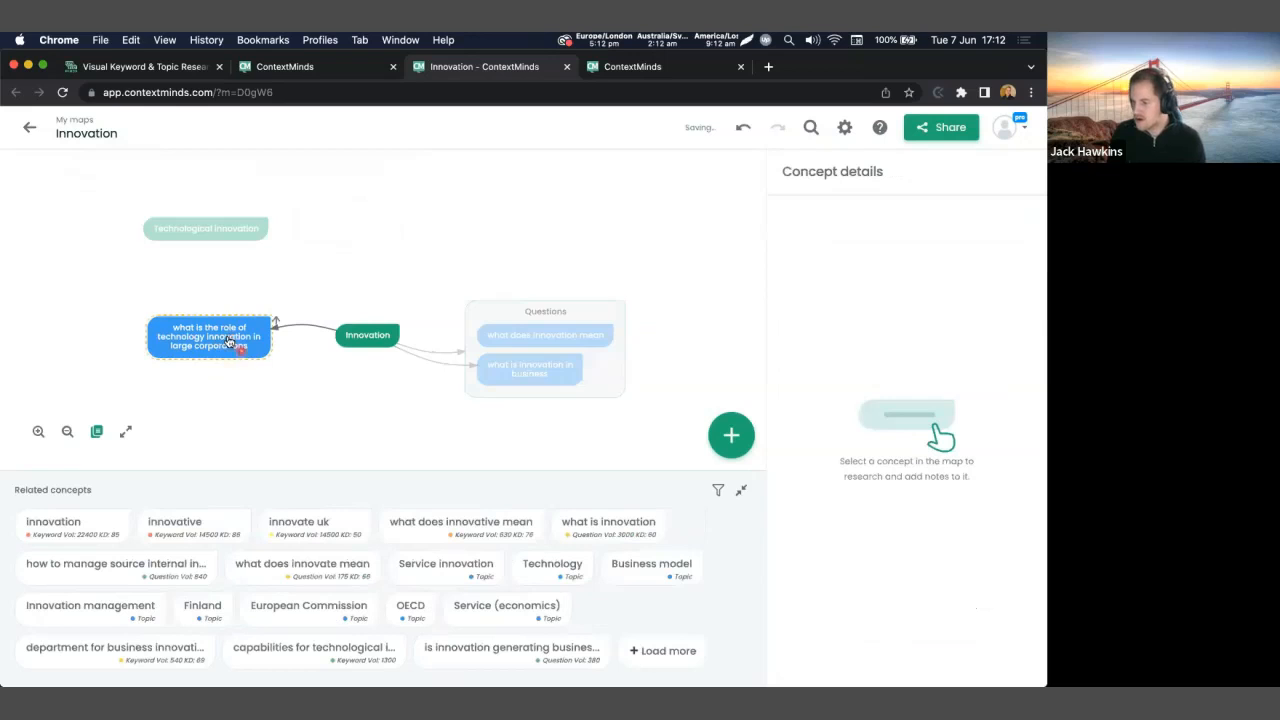
left_click_drag(224, 230, 220, 358)
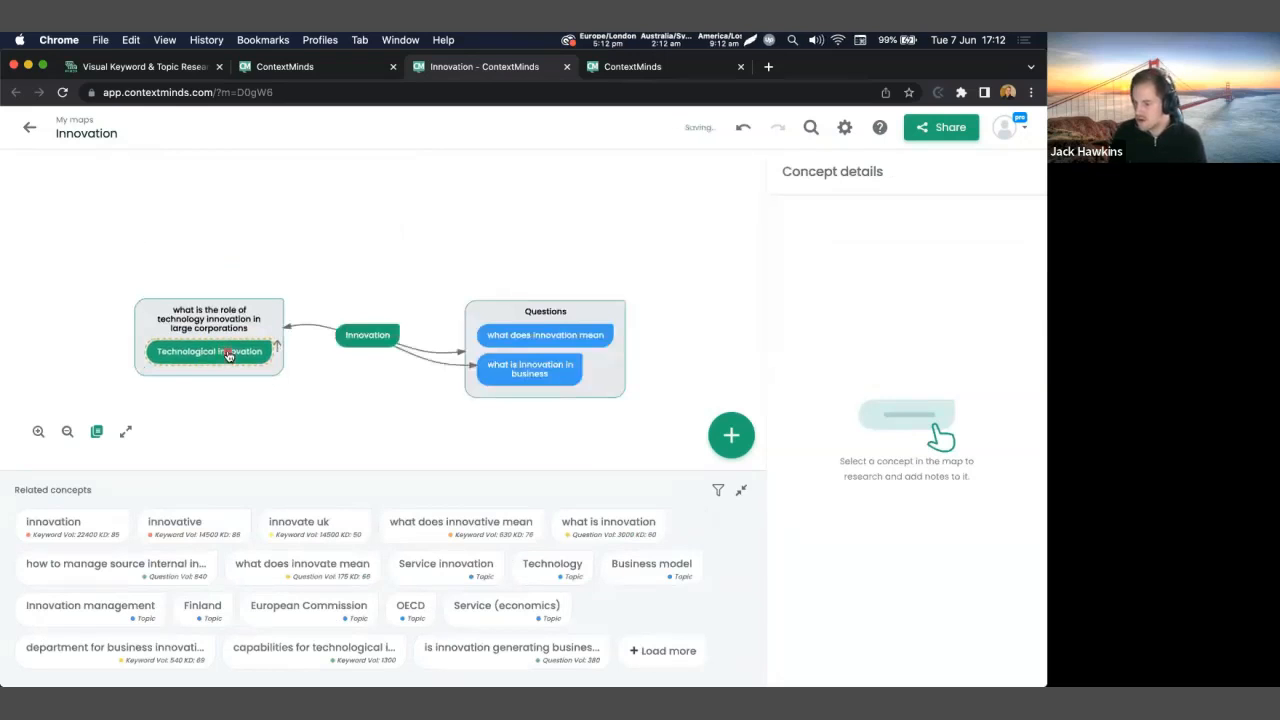
Add "how innovation and technology have contributed to the economic growth of uk" and Business model to the group containing Technological innovation.
left_click(230, 357)
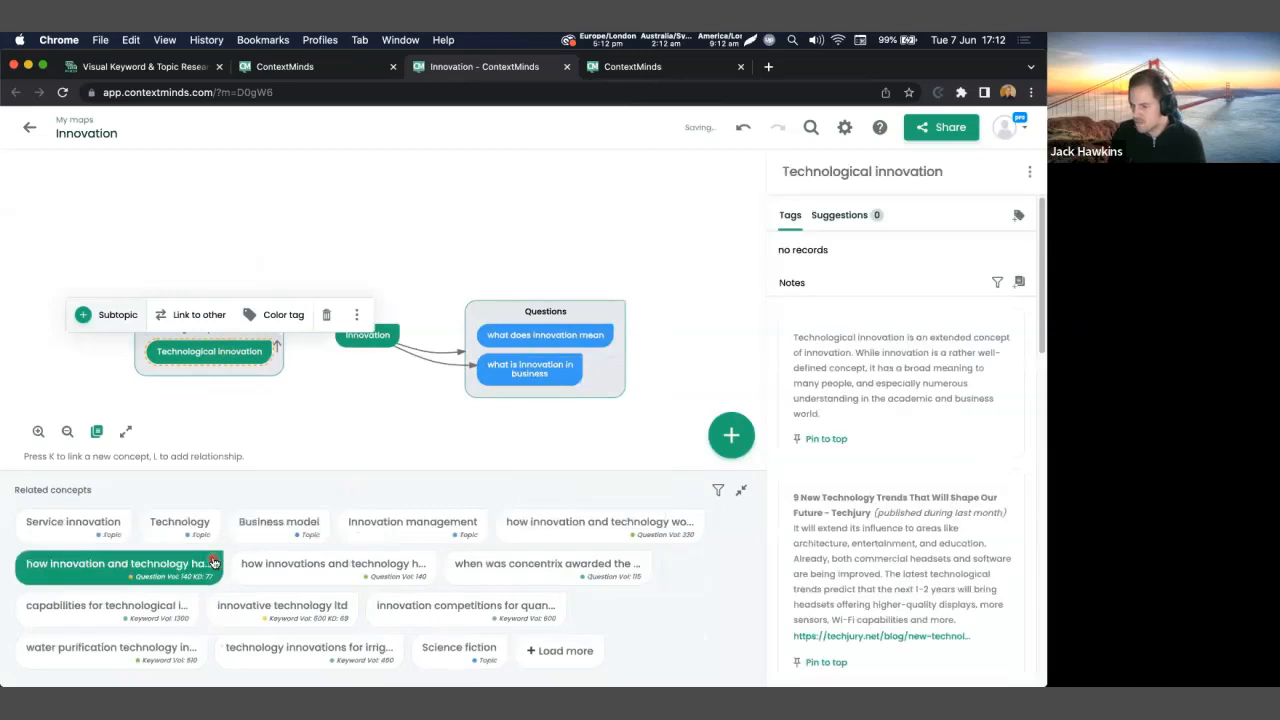
left_click_drag(150, 564, 219, 362)
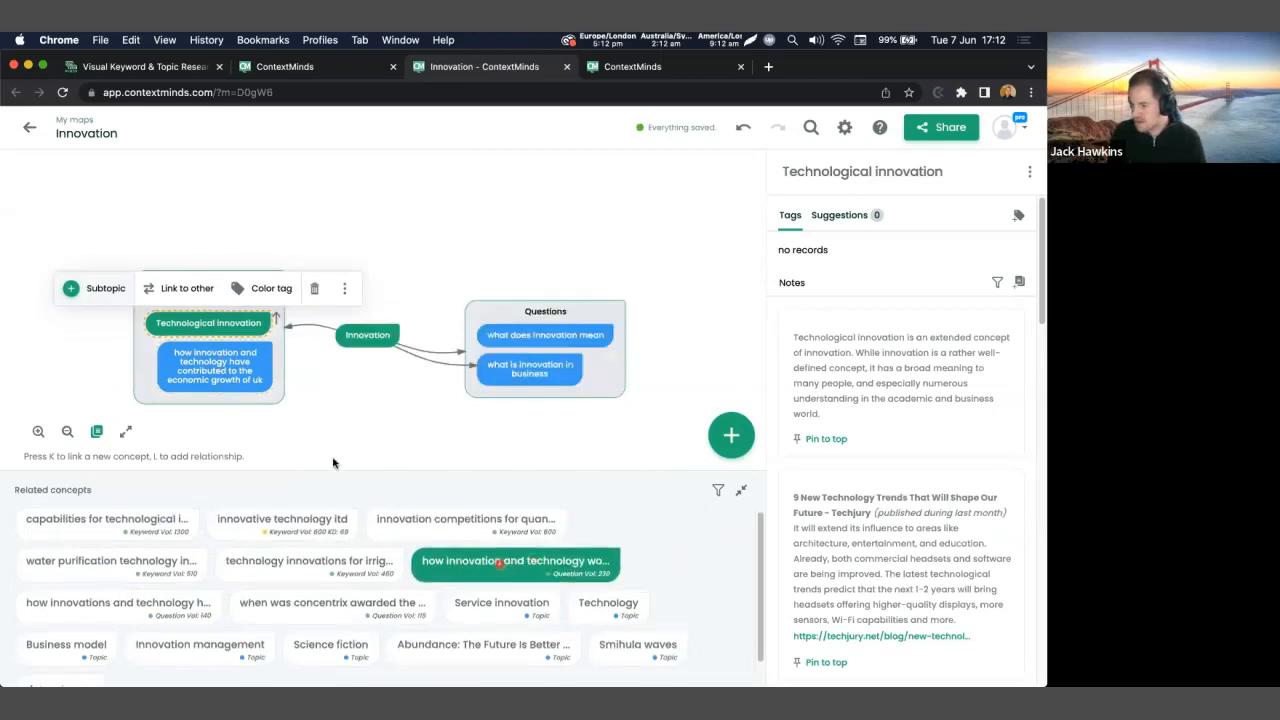
left_click_drag(66, 644, 205, 396)
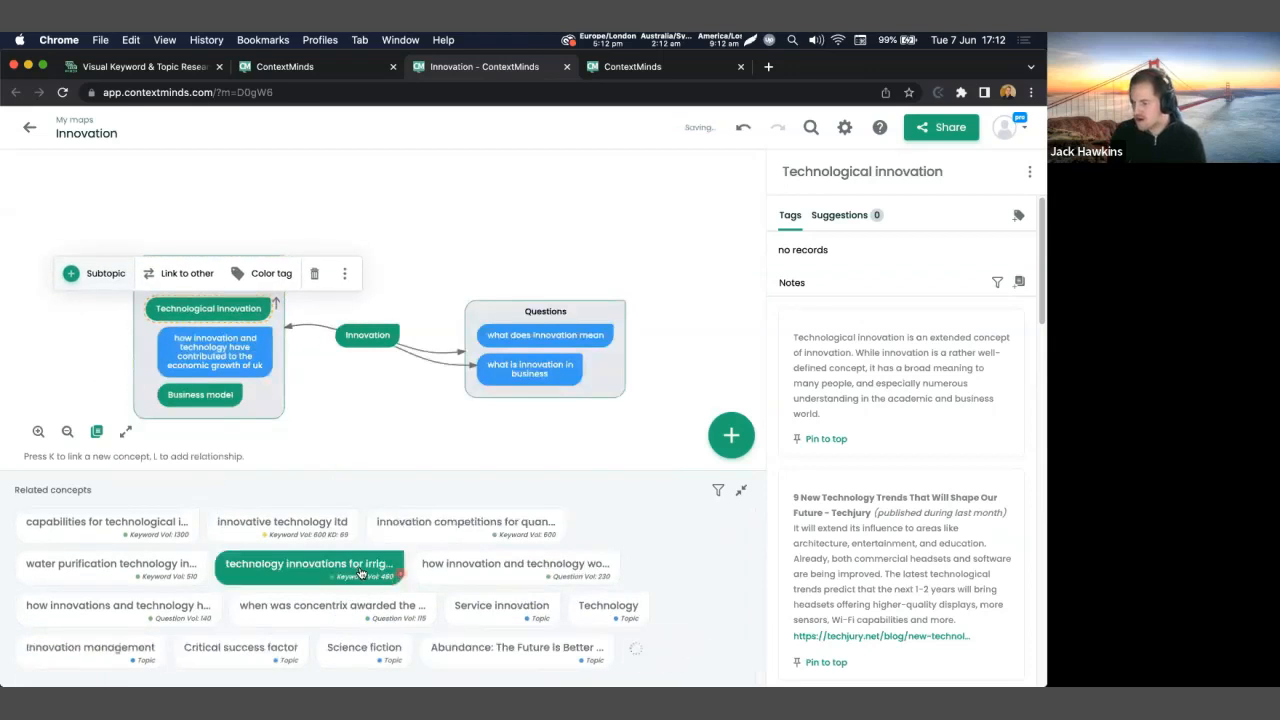
Inspect the Business model topic's suggested notes and related concepts.
left_click(210, 394)
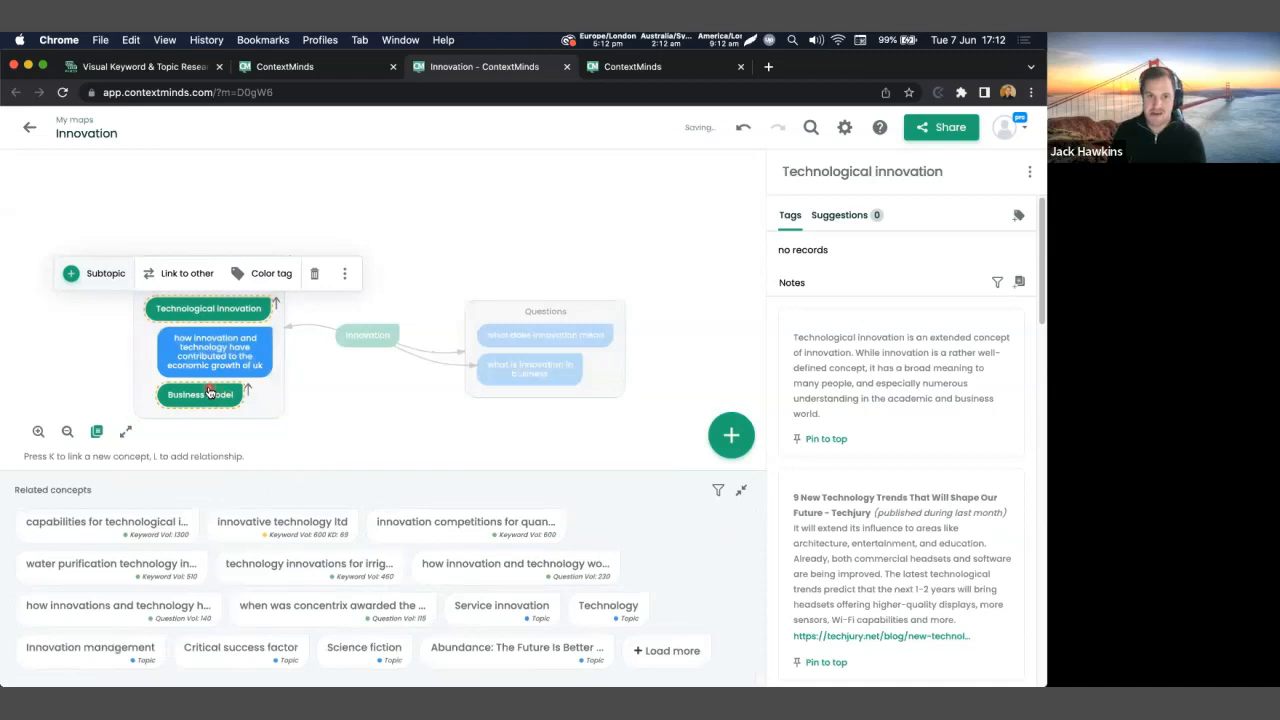
left_click(220, 316)
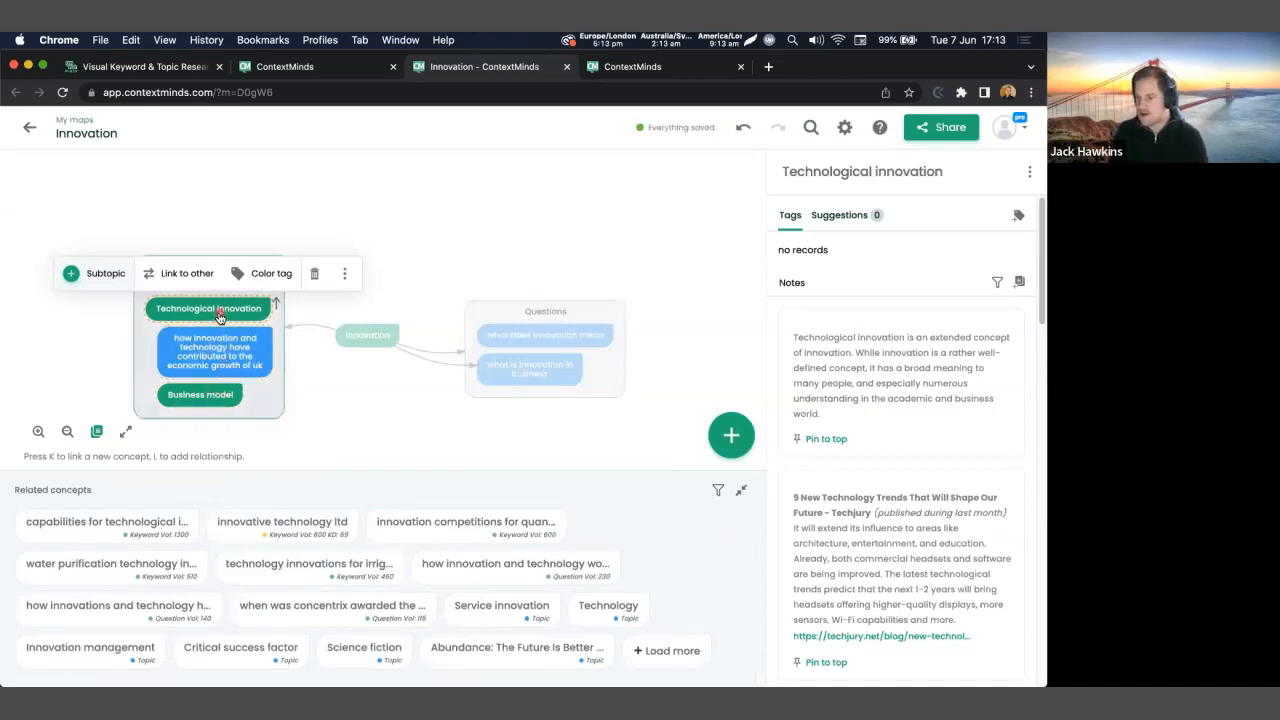
left_click(200, 396)
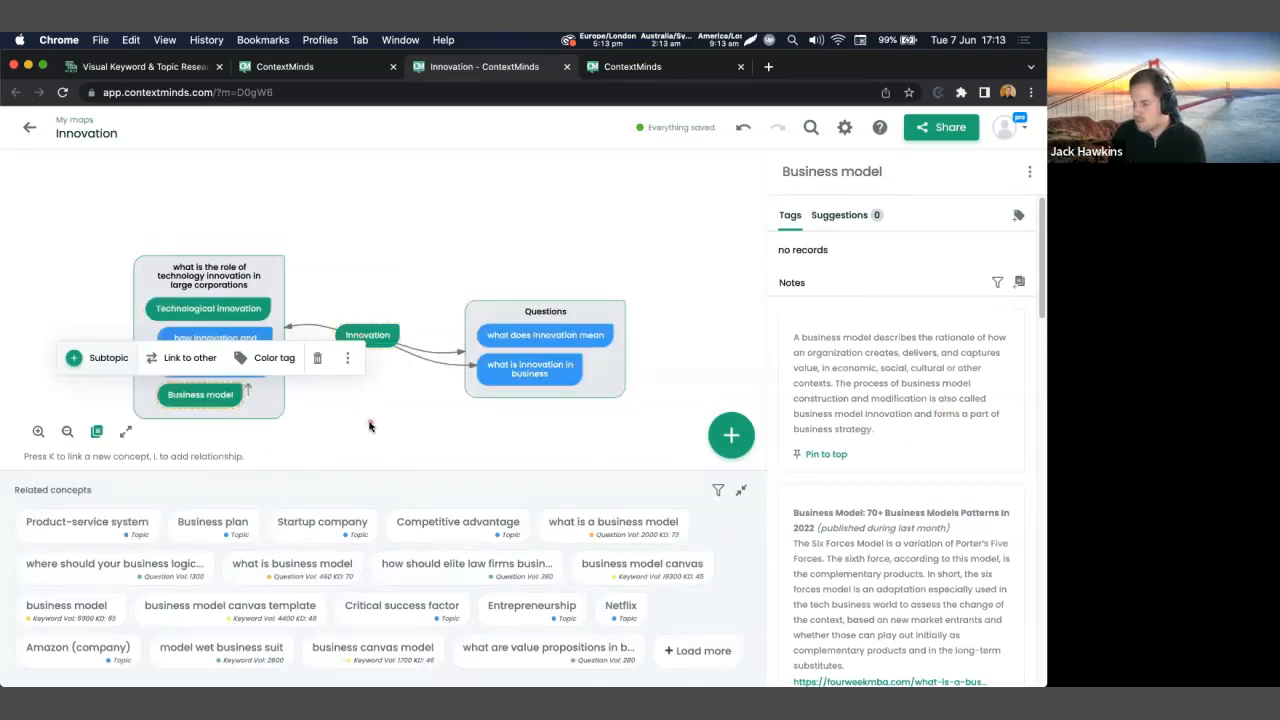
Pin the suggested service innovation text to the top of the notes for the UK economic growth question.
left_click(266, 370)
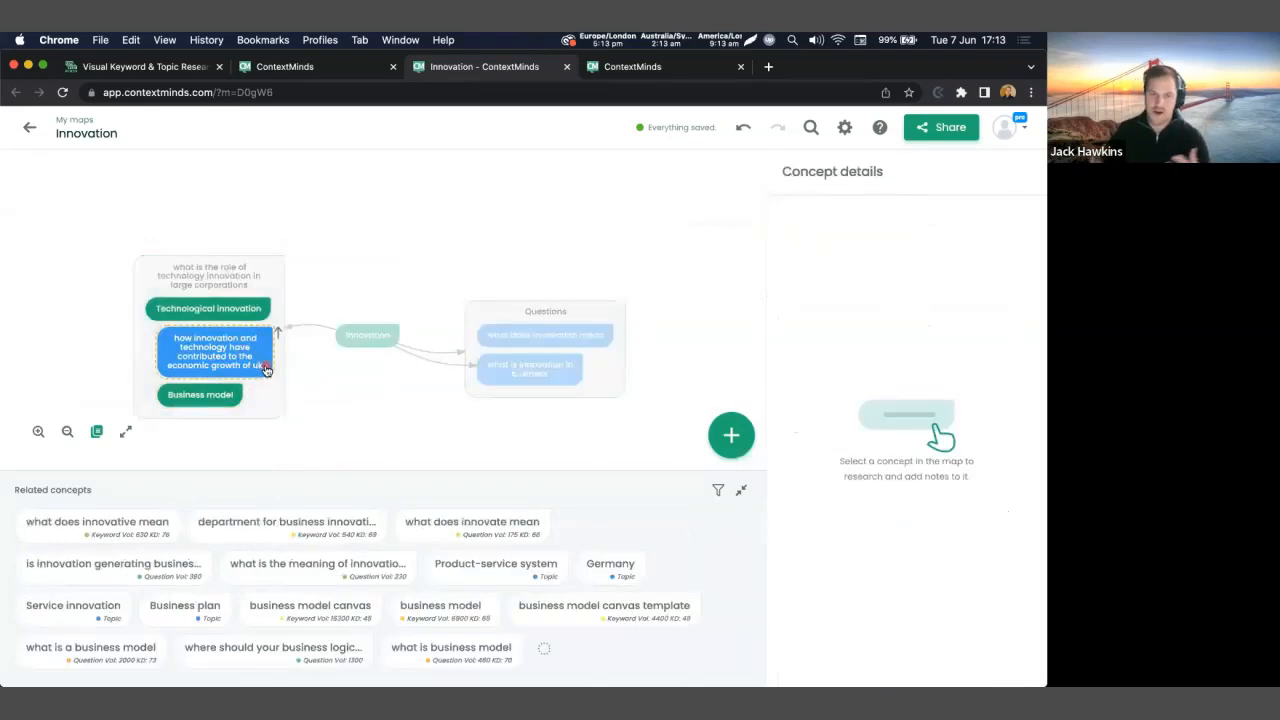
left_click(215, 366)
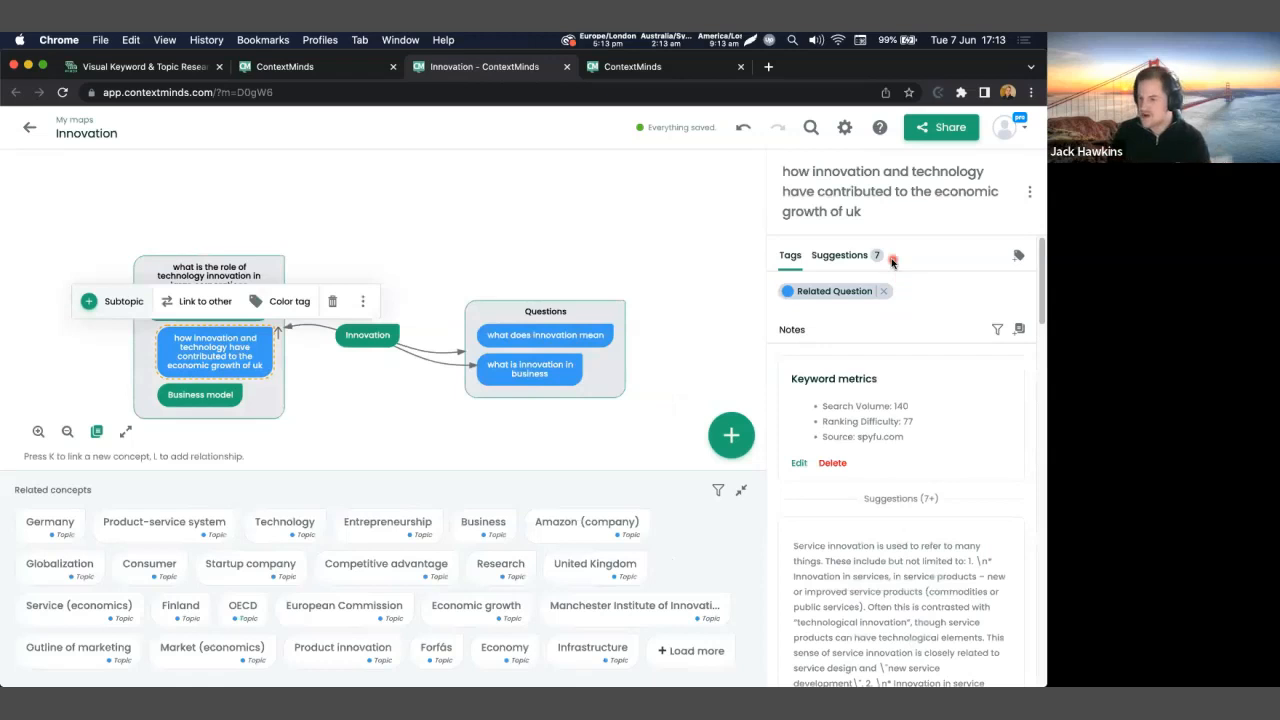
left_click(242, 362)
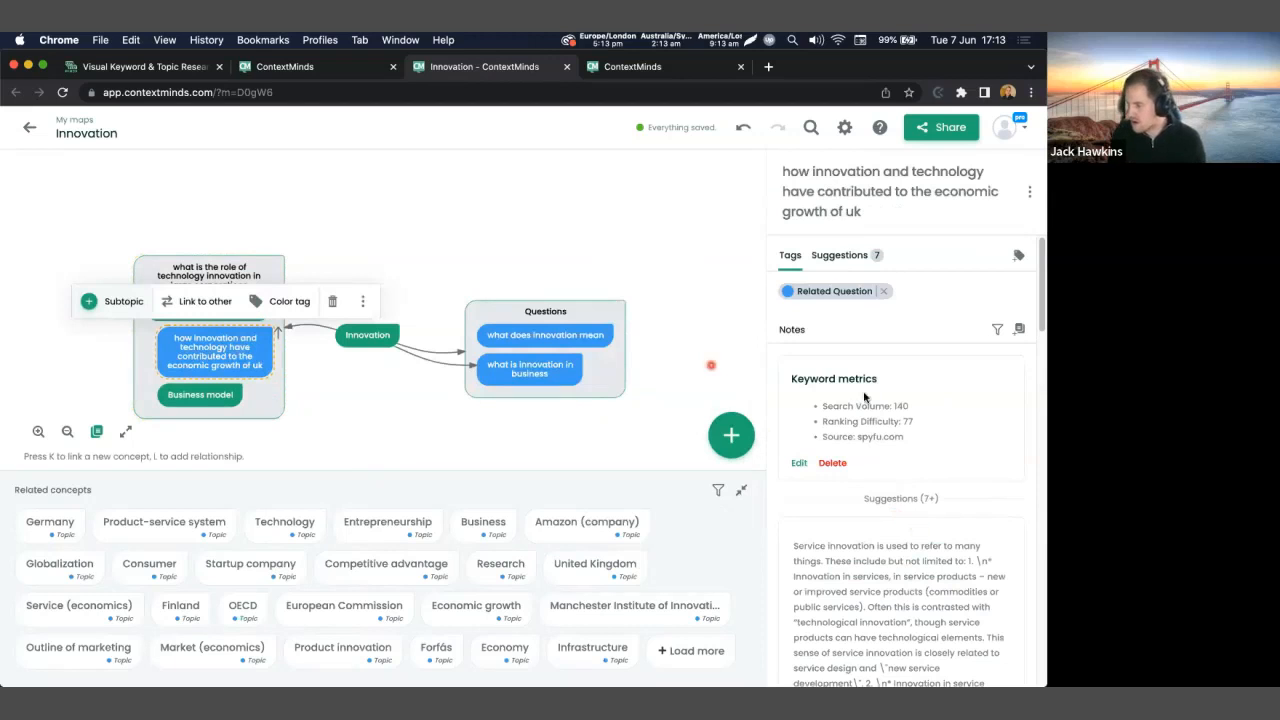
scroll(865, 397, "down", 4)
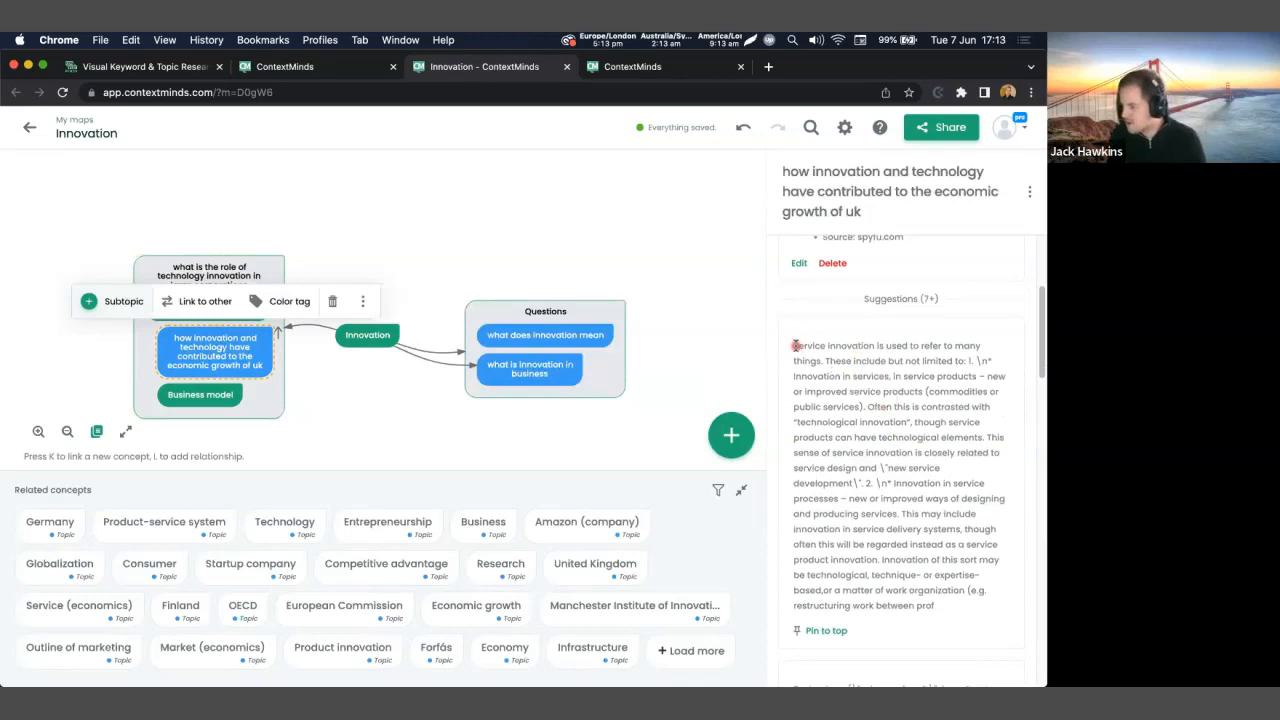
left_click_drag(796, 346, 840, 360)
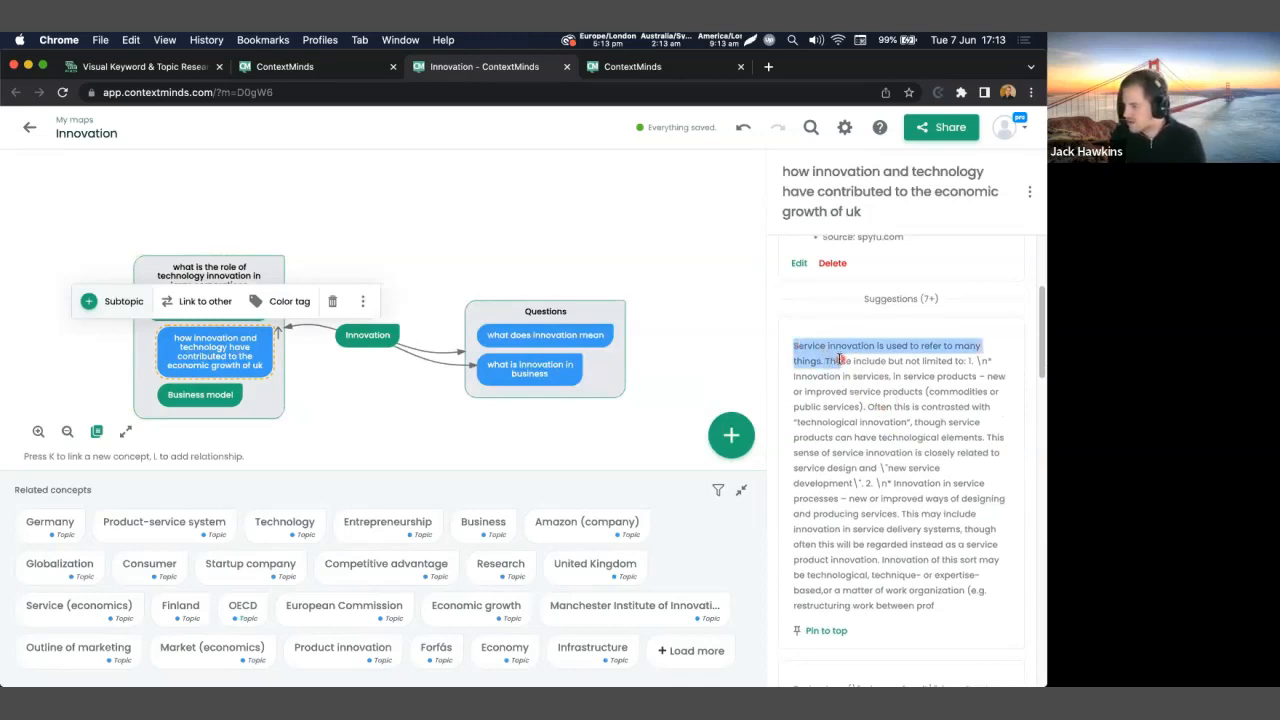
left_click(837, 360)
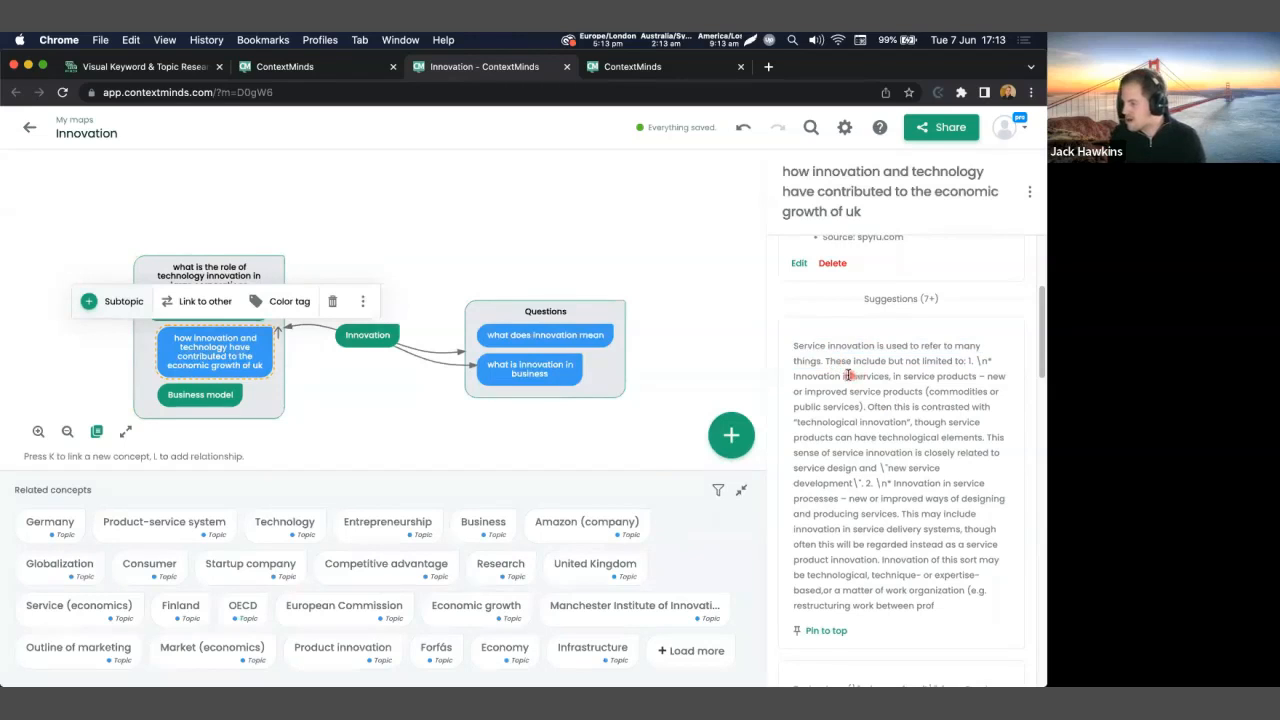
left_click_drag(828, 360, 953, 360)
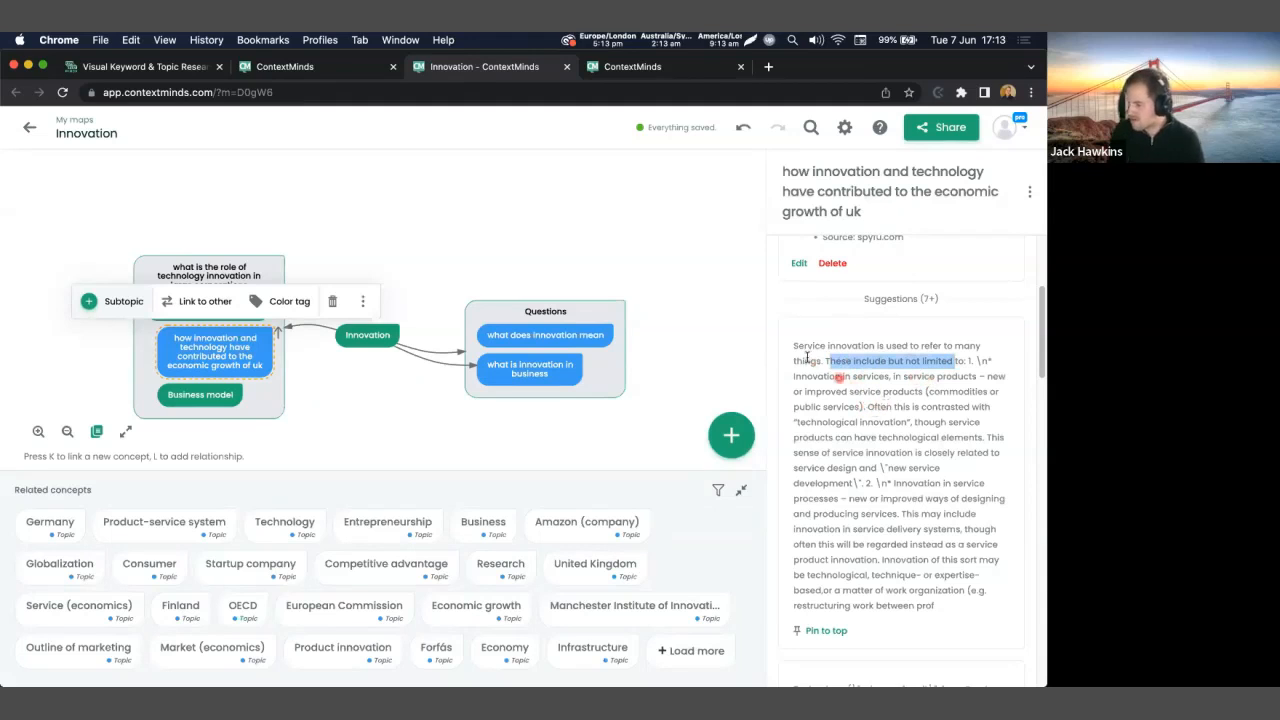
left_click_drag(794, 346, 889, 407)
left_click(826, 630)
scroll(911, 457, "up", 2)
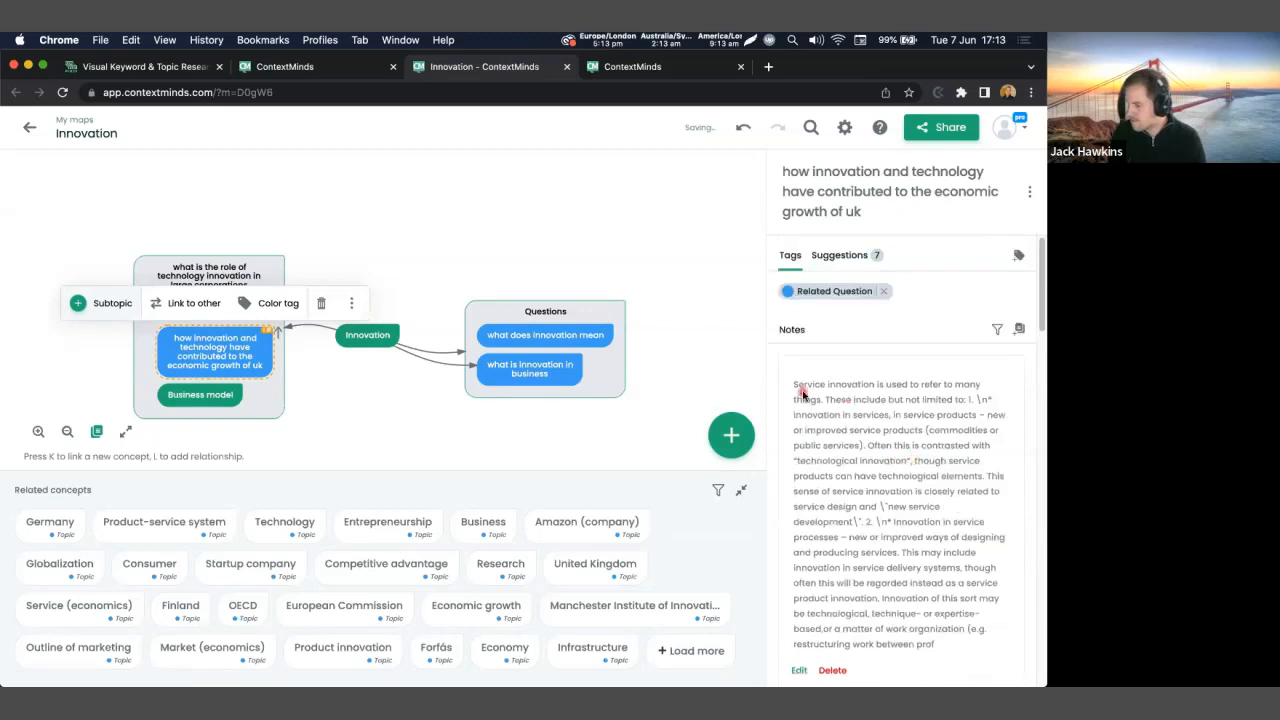
Add a note with the subject "Additional Information" to the UK economic growth question, containing the pinned text's opening through "commodities or public services".
left_click_drag(794, 384, 867, 444)
key("super+c")
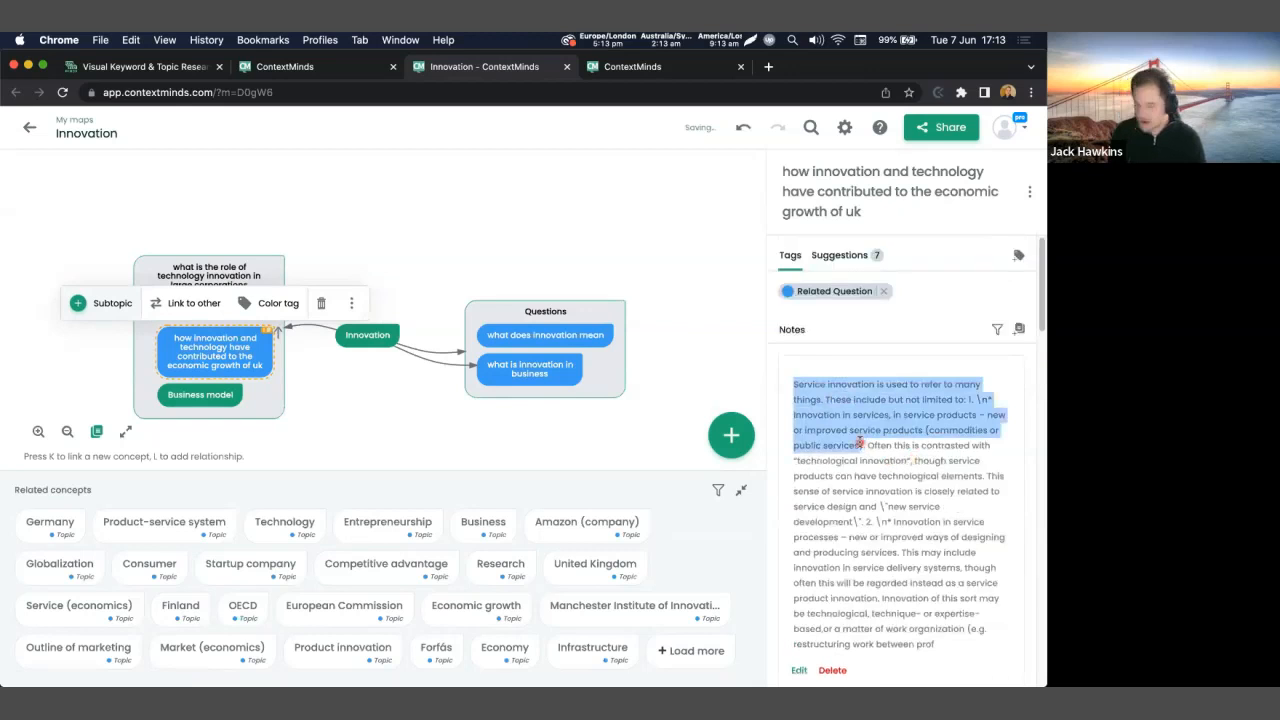
left_click(130, 305)
left_click(351, 311)
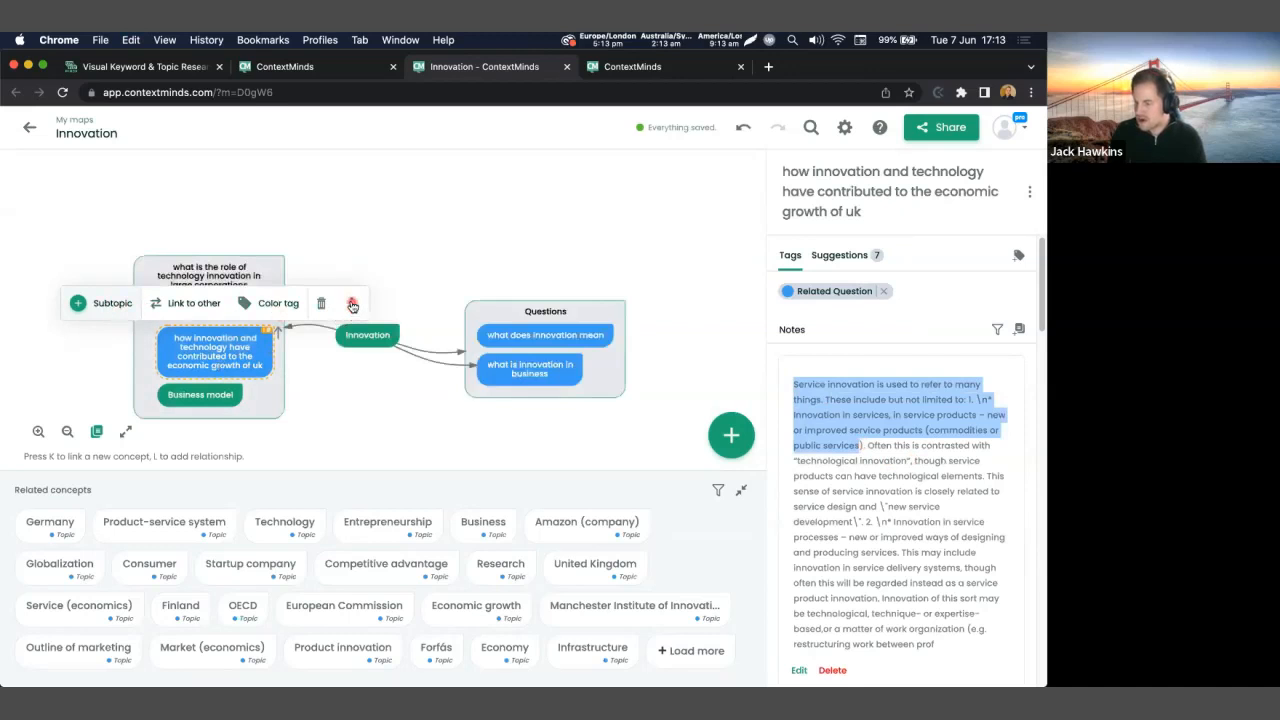
left_click(389, 371)
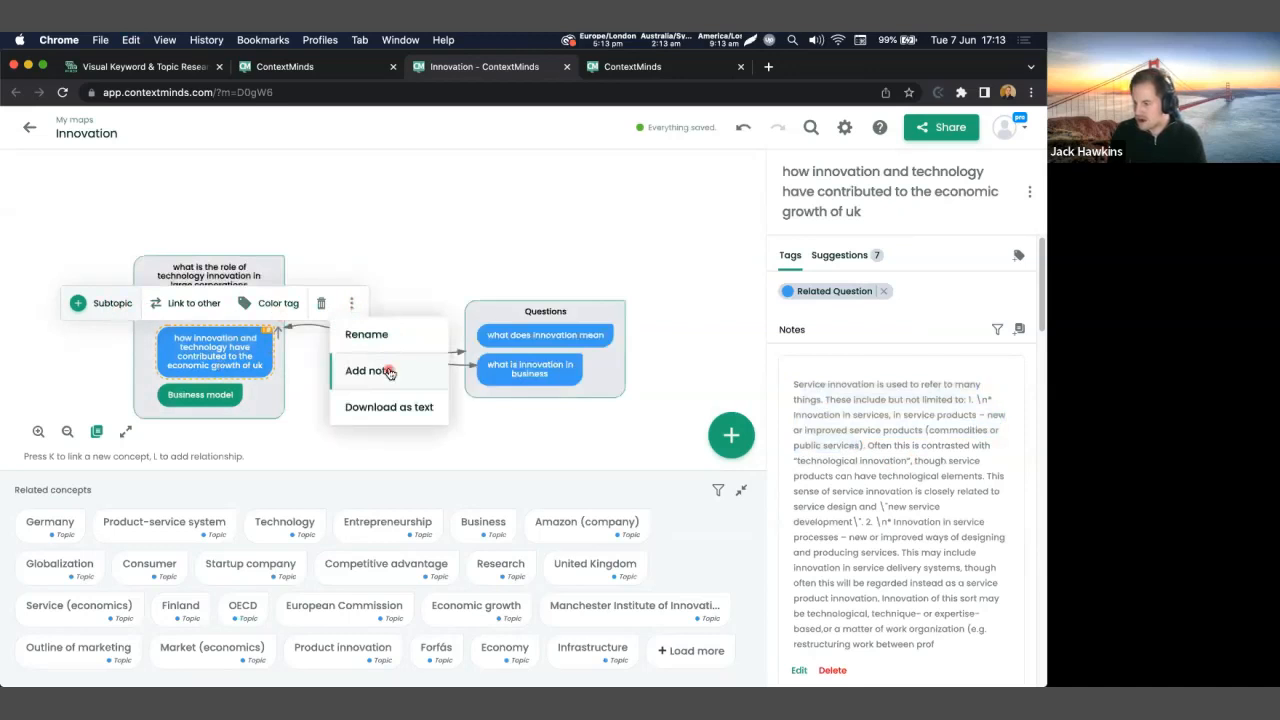
left_click(511, 289)
key("super+v")
left_click(471, 233)
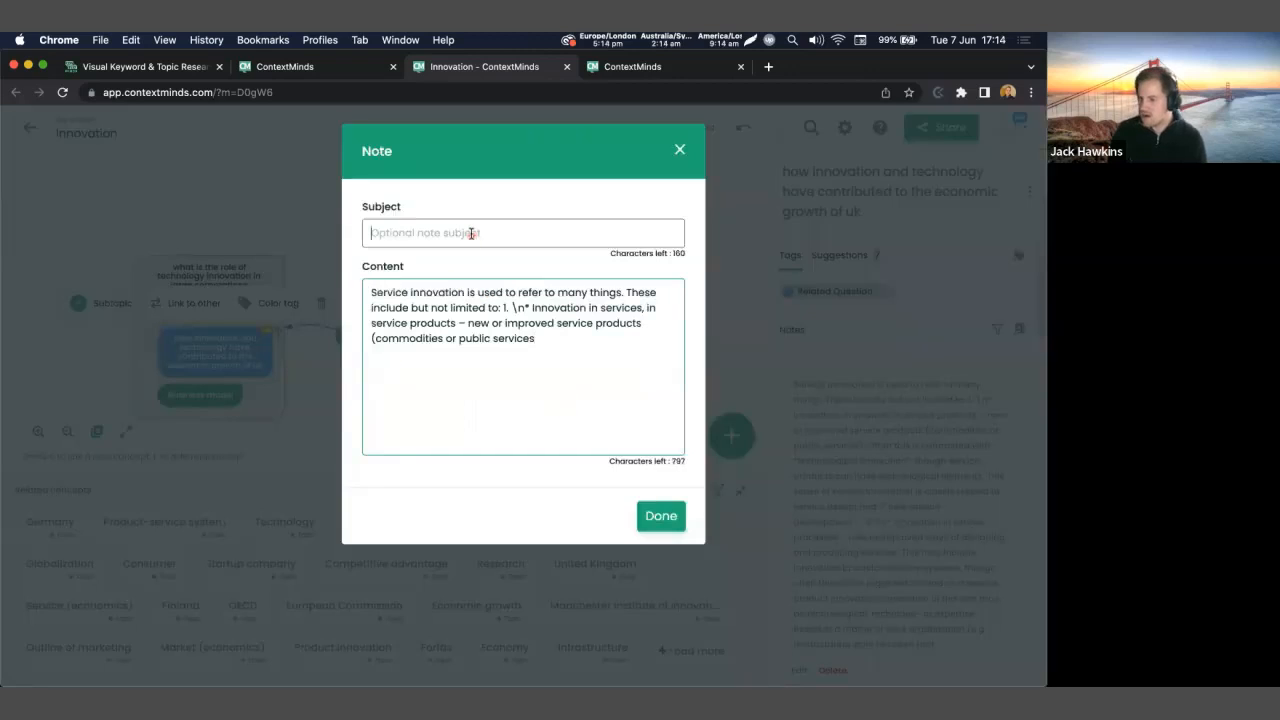
type("Additional Information")
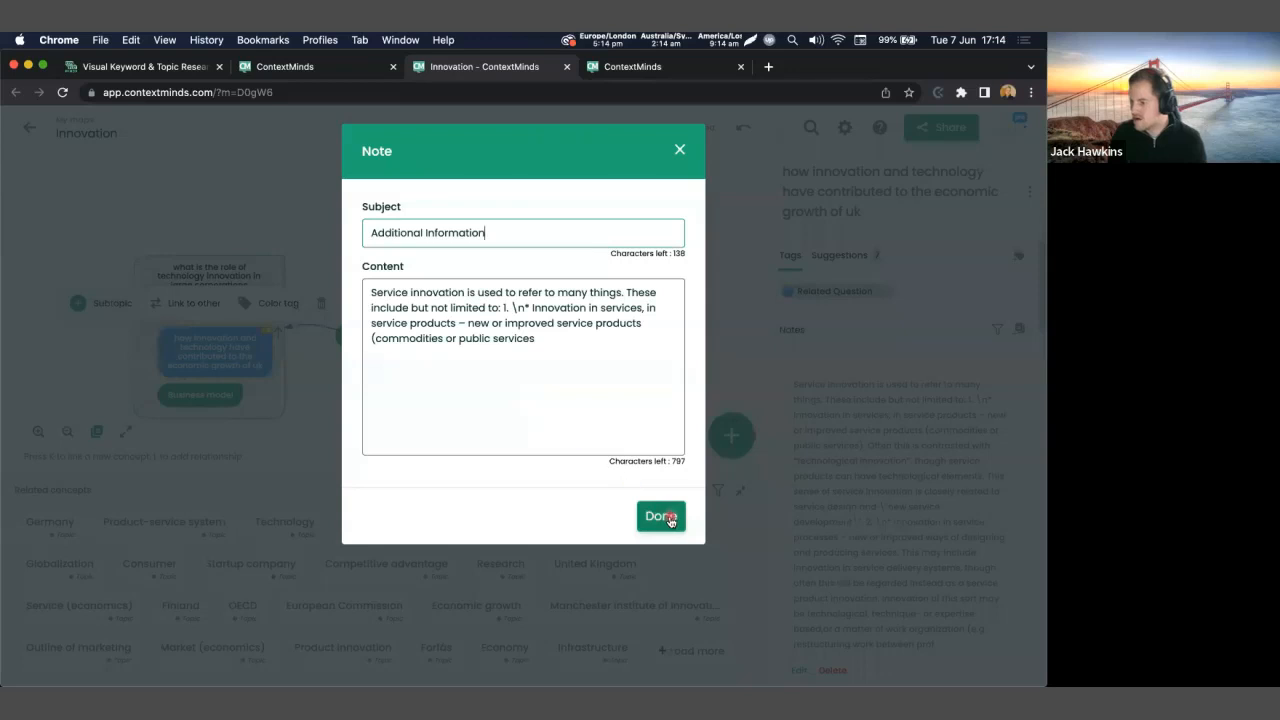
left_click(661, 516)
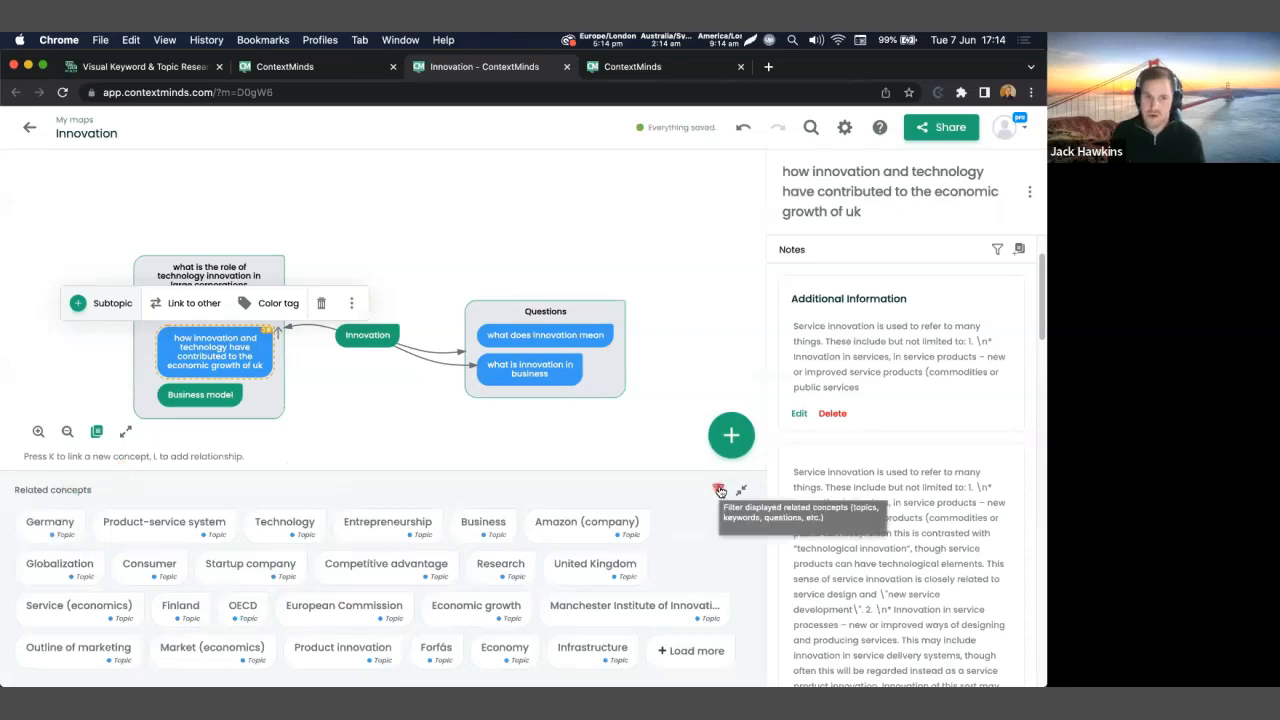
Include Community concepts in the related concepts filter and review its other source options.
left_click(719, 491)
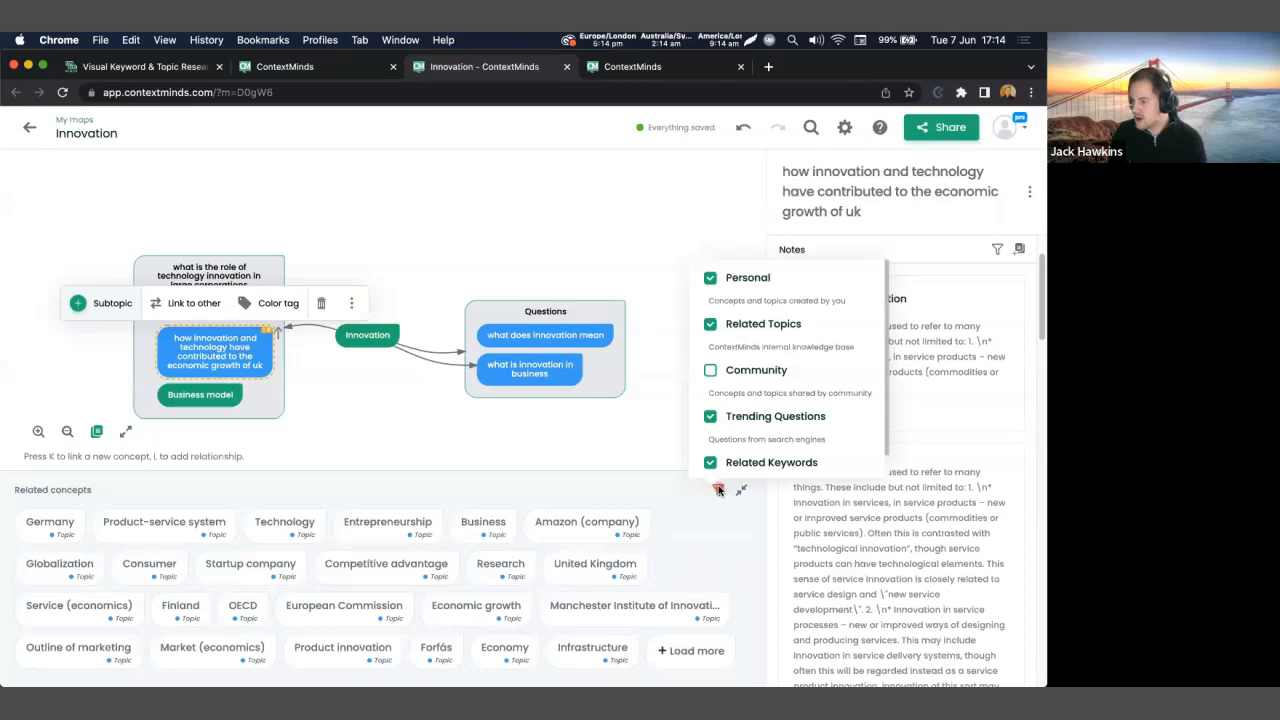
scroll(760, 305, "down", 1)
scroll(790, 300, "up", 1)
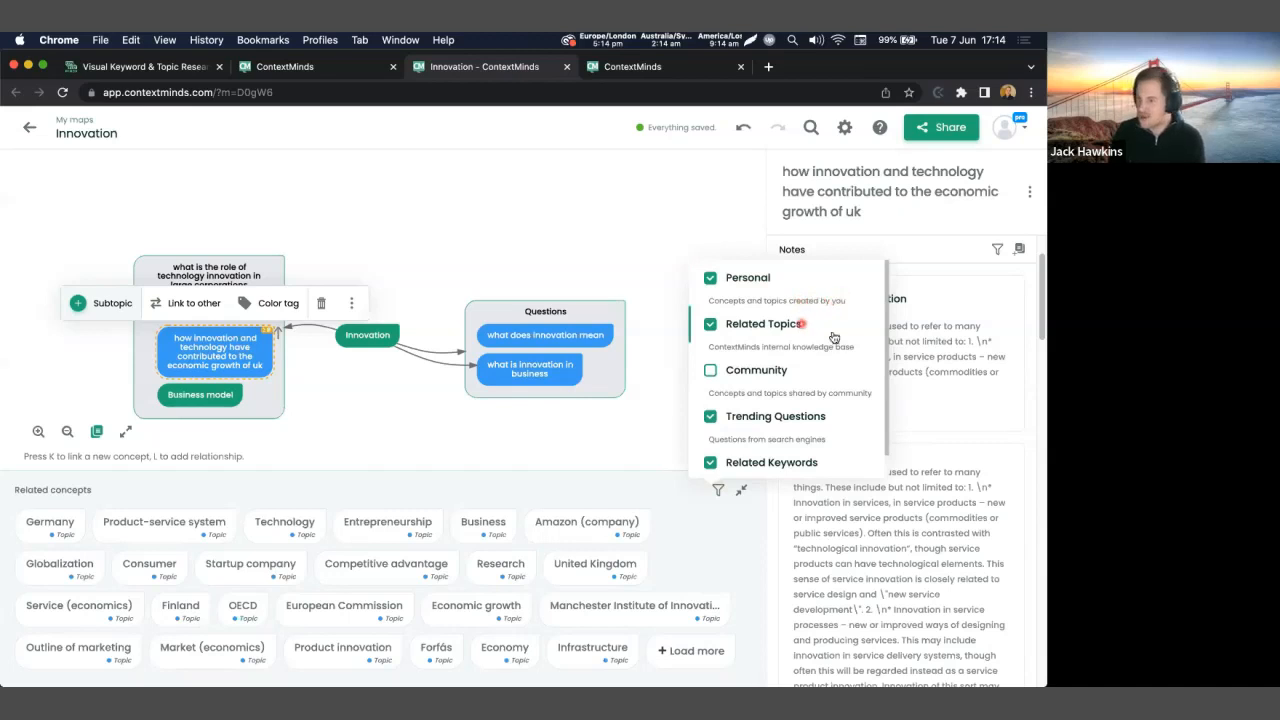
left_click(712, 371)
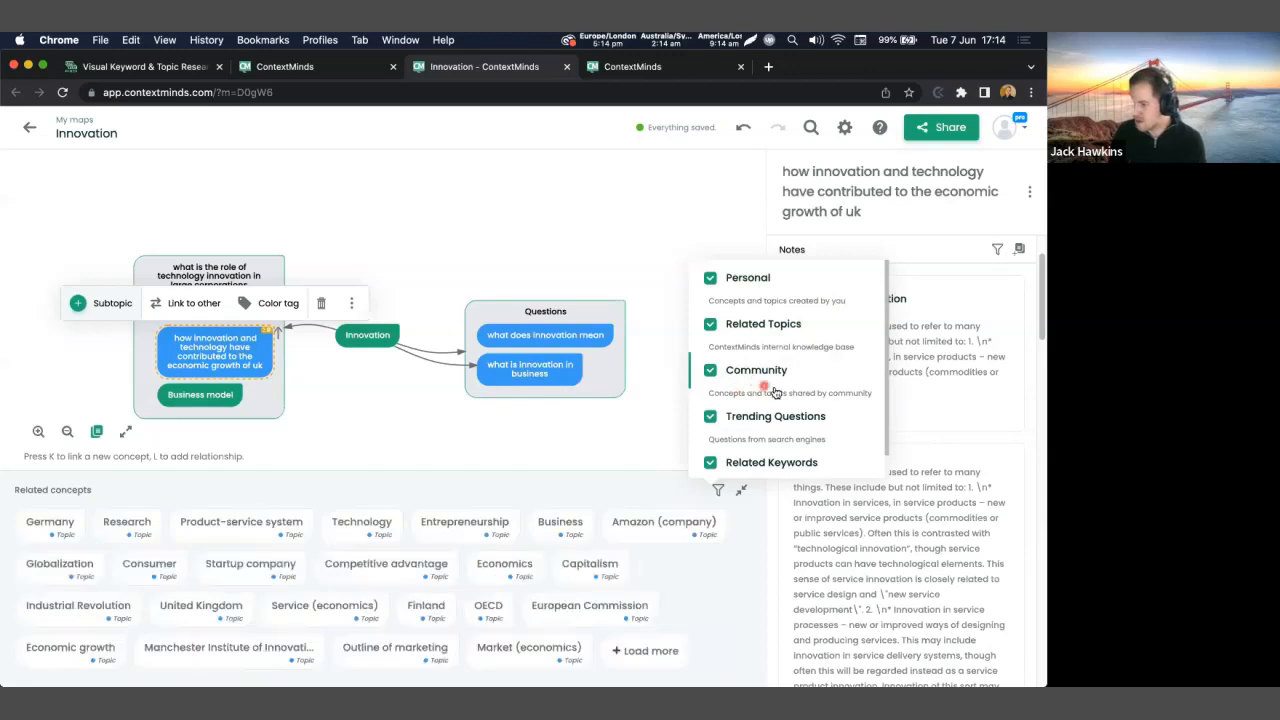
scroll(805, 415, "down", 1)
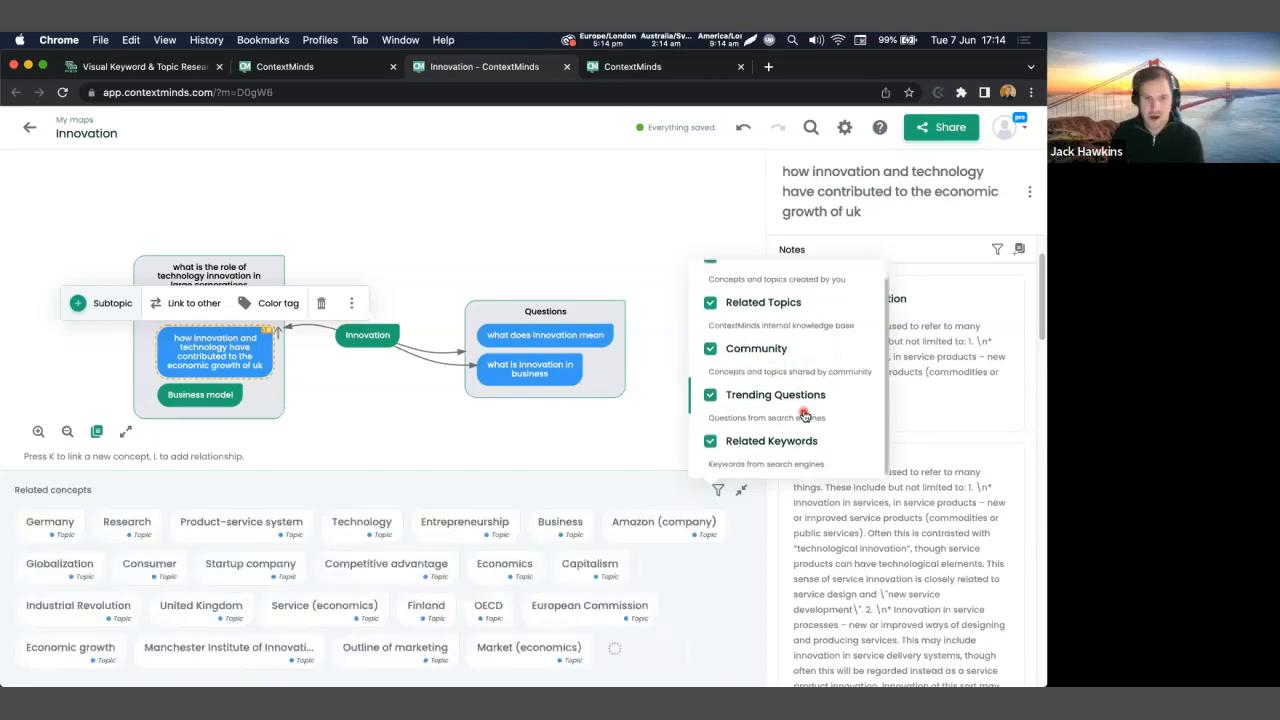
scroll(805, 415, "down", 1)
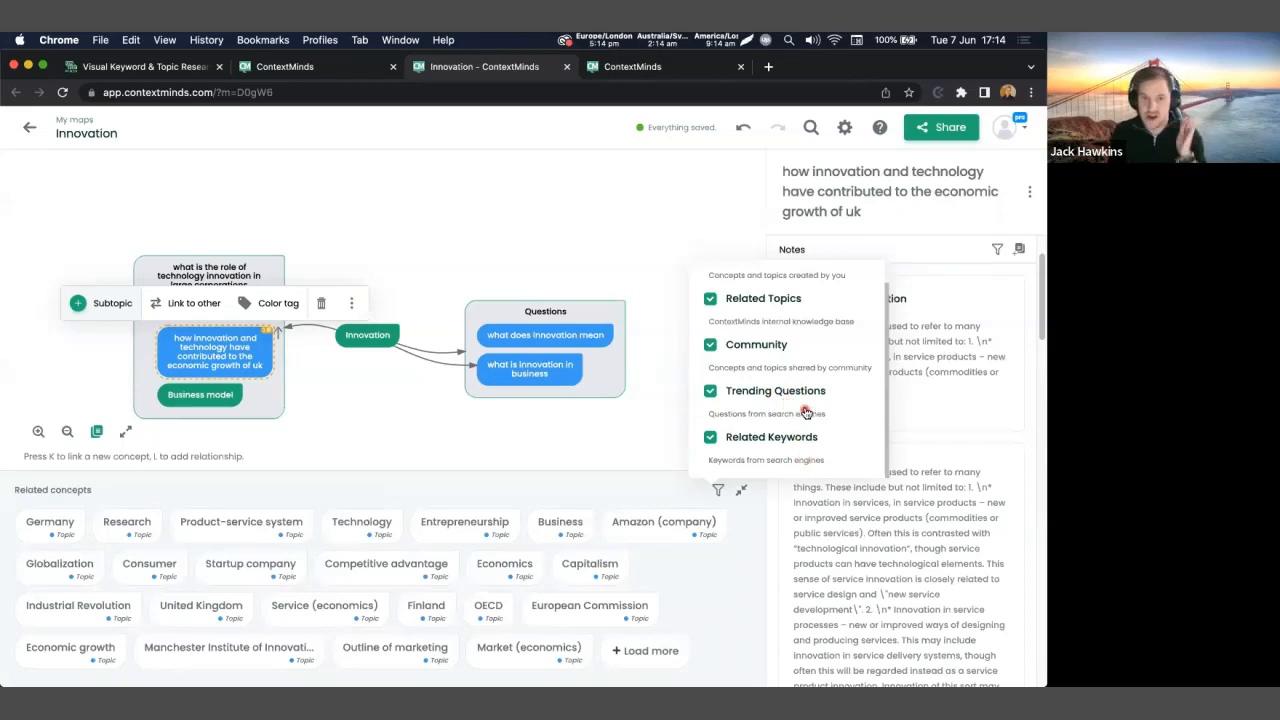
scroll(800, 410, "up", 1)
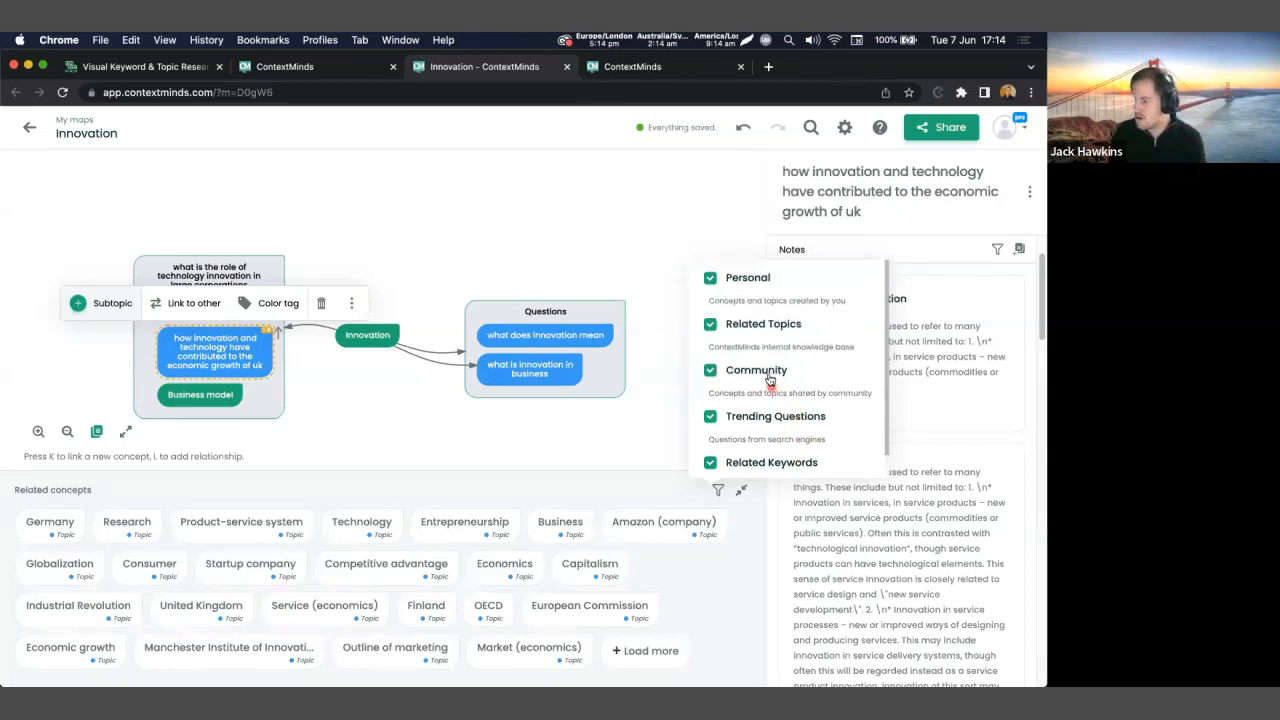
Exclude Community and Related Topics from the related concepts filter.
left_click(775, 372)
left_click(772, 338)
left_click(766, 300)
scroll(778, 400, "down", 1)
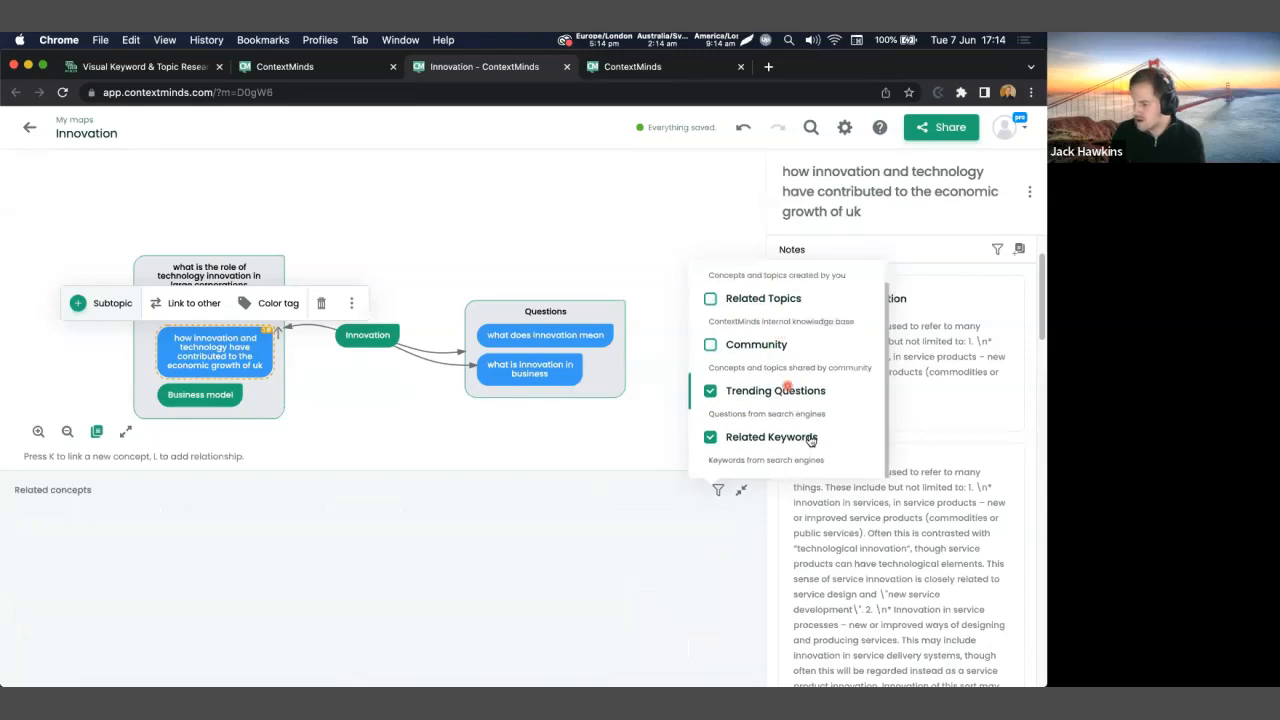
Exclude Related Keywords from the Innovation topic's related concepts, leaving Trending Questions enabled.
left_click(367, 335)
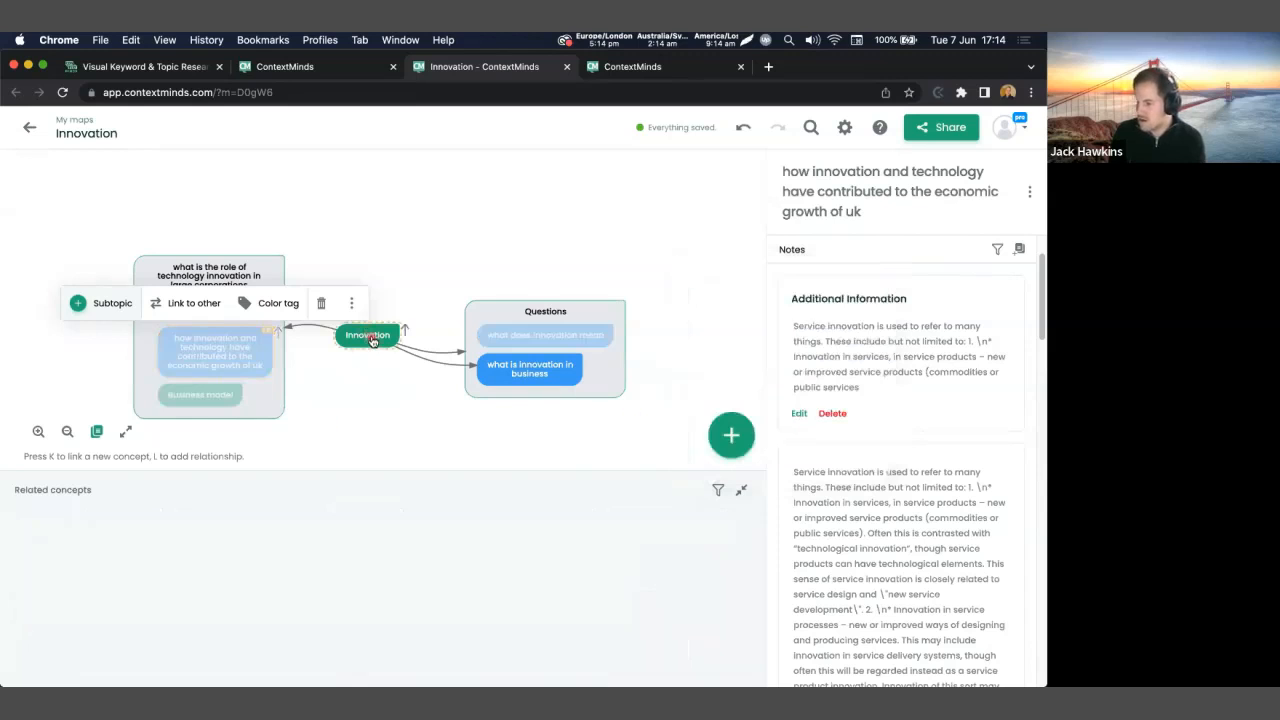
left_click(716, 492)
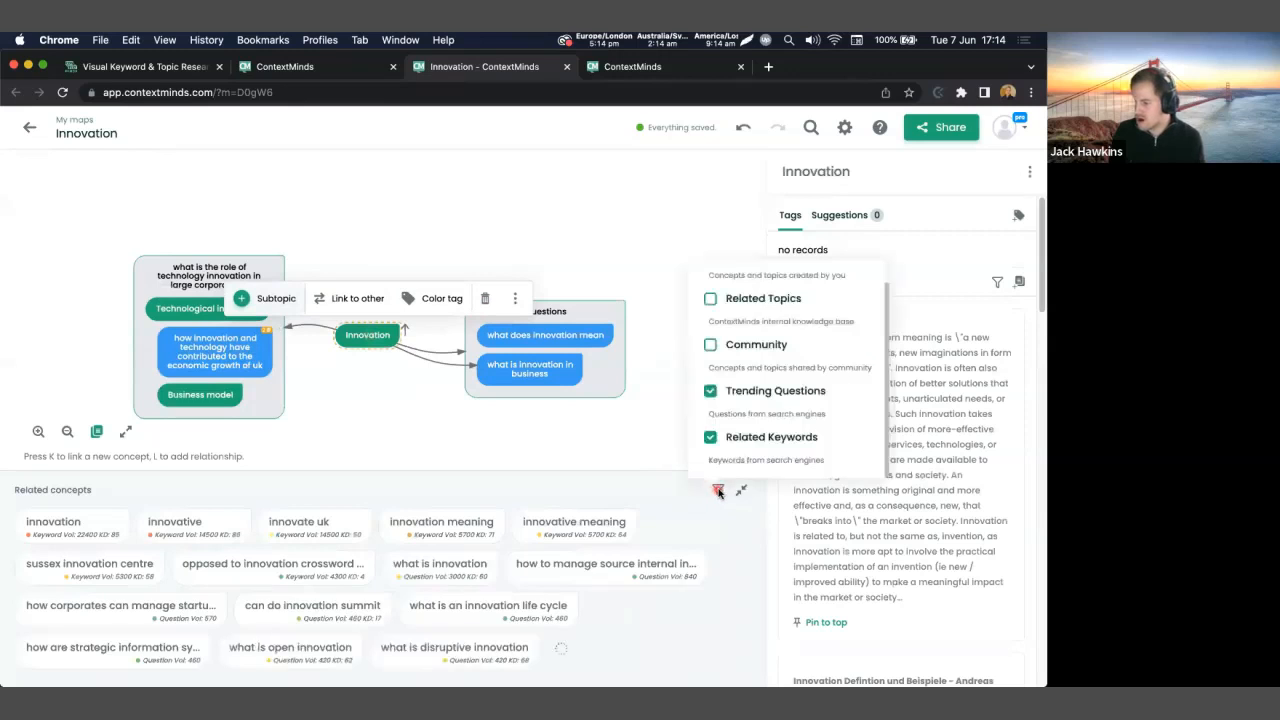
left_click(710, 437)
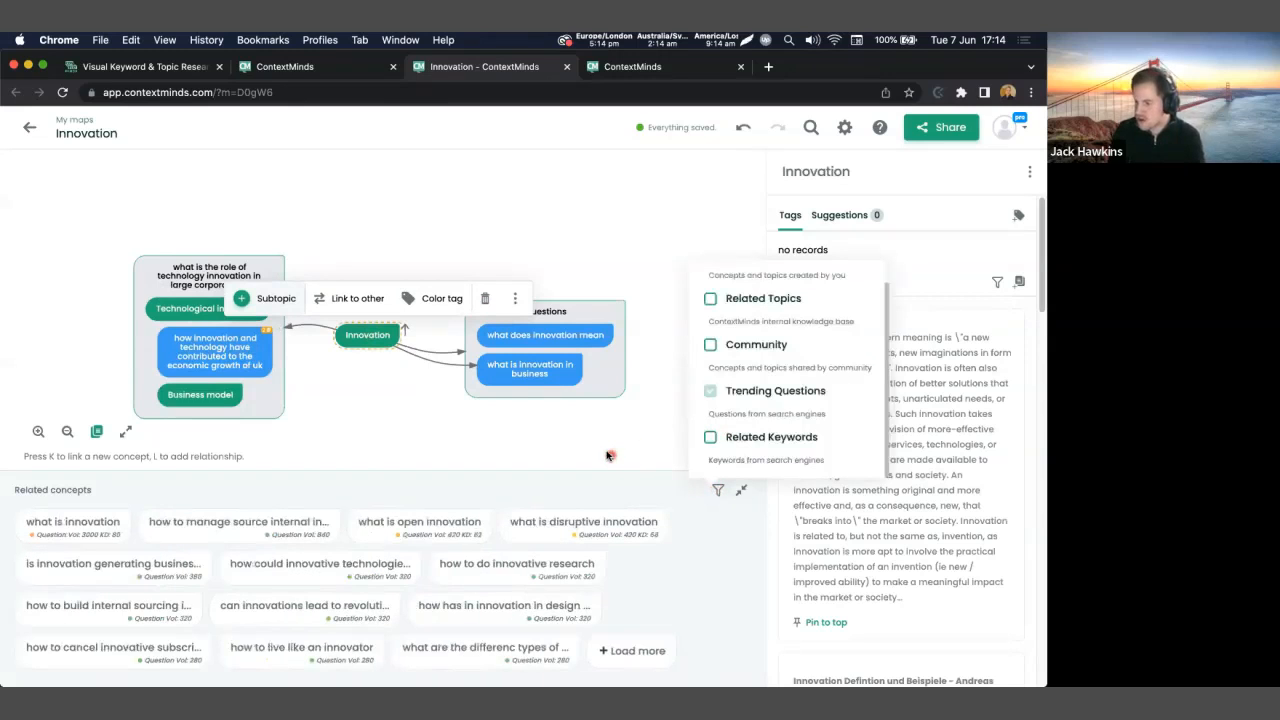
Add the suggested questions on what innovation, open innovation and disruptive innovation are, innovative technologies' business impact in 2020, and innovative research to the map.
left_click(390, 533)
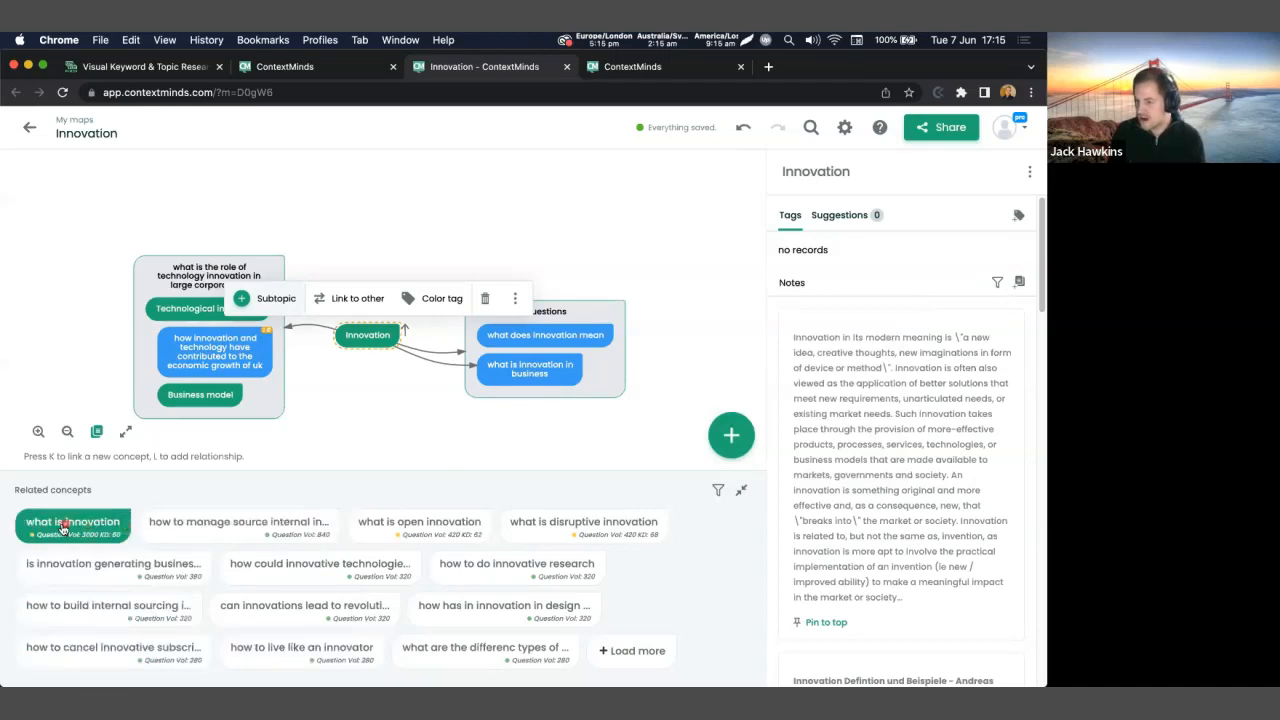
left_click_drag(68, 528, 410, 452)
left_click(291, 526)
left_click(313, 570)
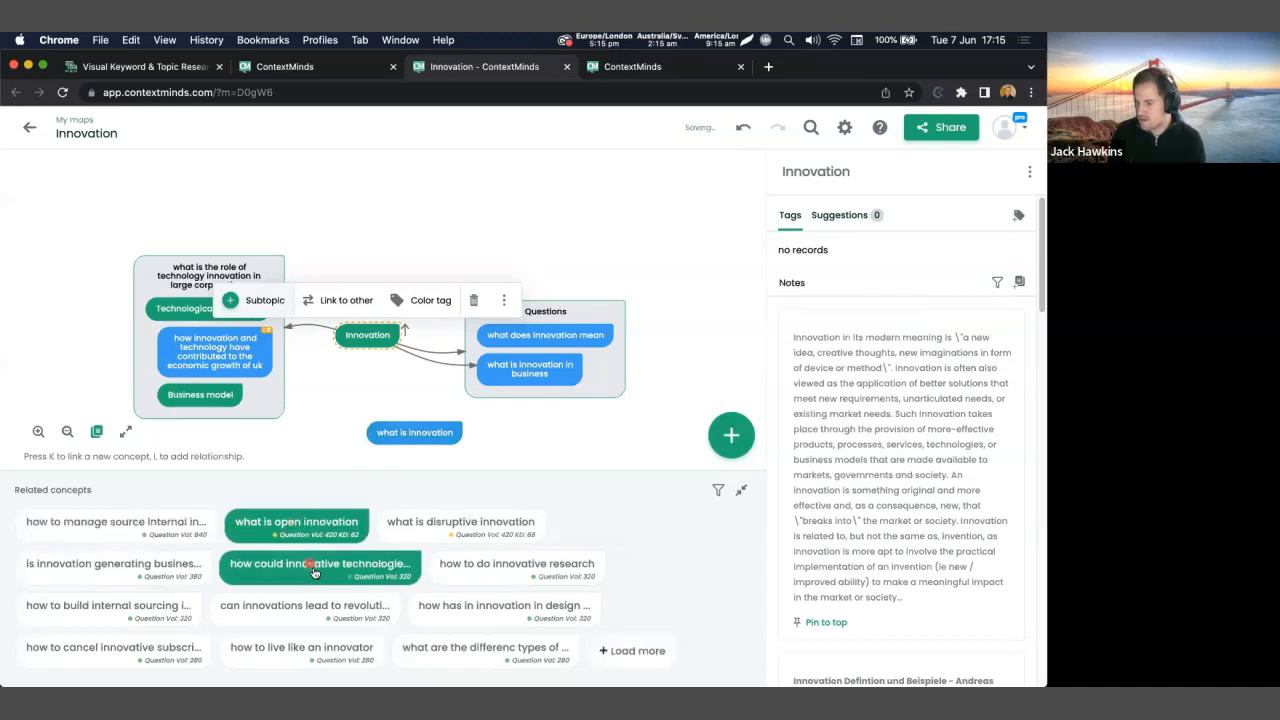
left_click(471, 567)
left_click_drag(439, 534, 468, 188)
Review the related concepts filter and the suggestion sources available for the Innovation topic's notes.
left_click(717, 491)
left_click(717, 491)
left_click(997, 284)
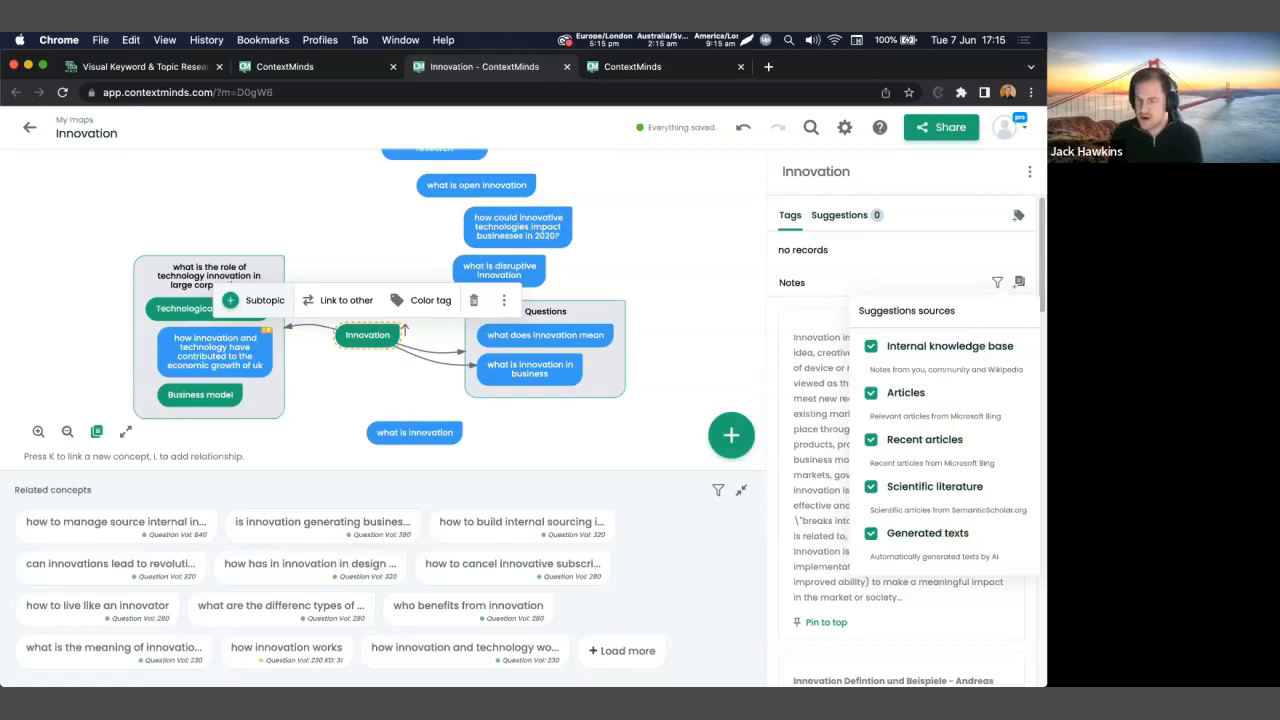
left_click(998, 282)
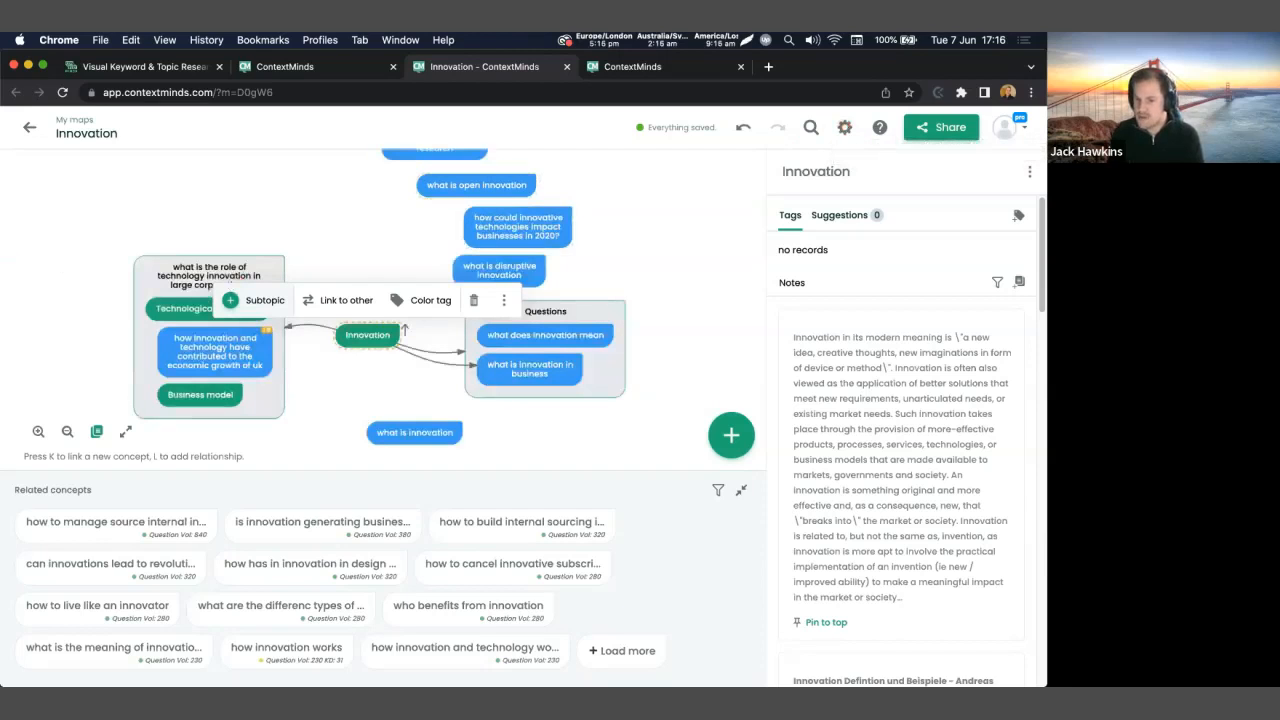
Enable Personal, Related Topics and Related Keywords alongside Trending Questions in the map's search scopes.
left_click(843, 128)
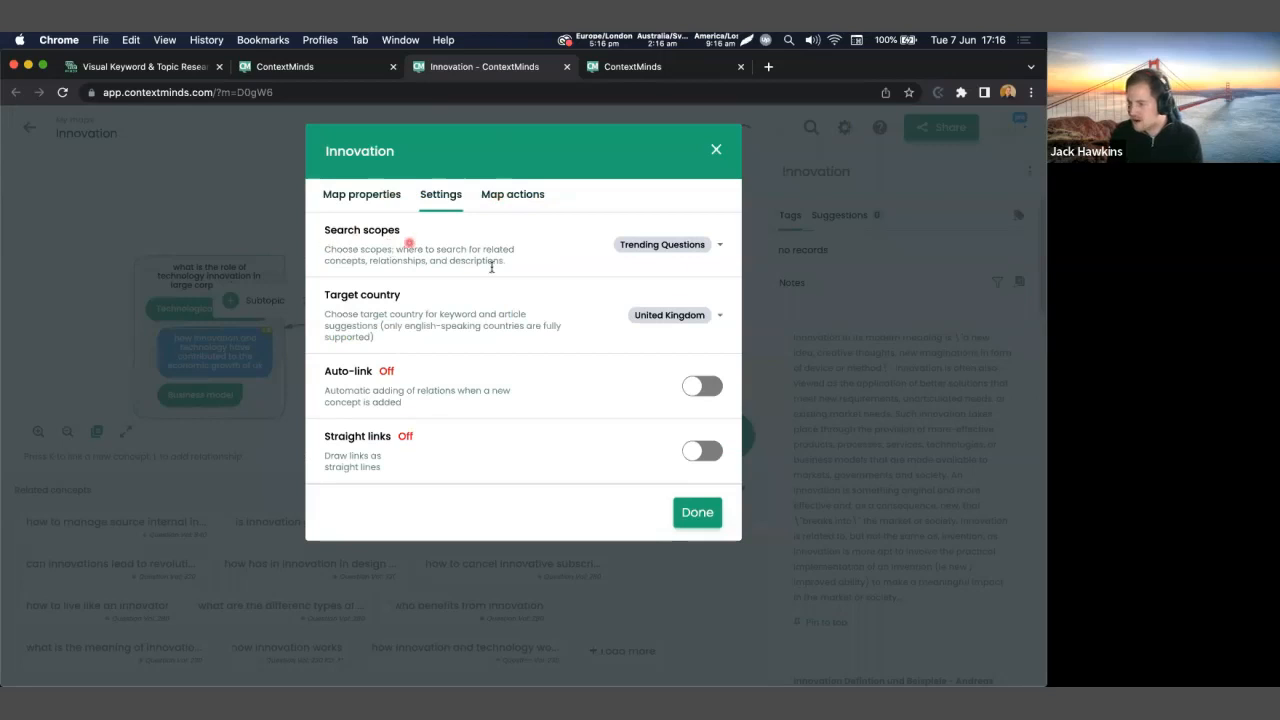
left_click(716, 247)
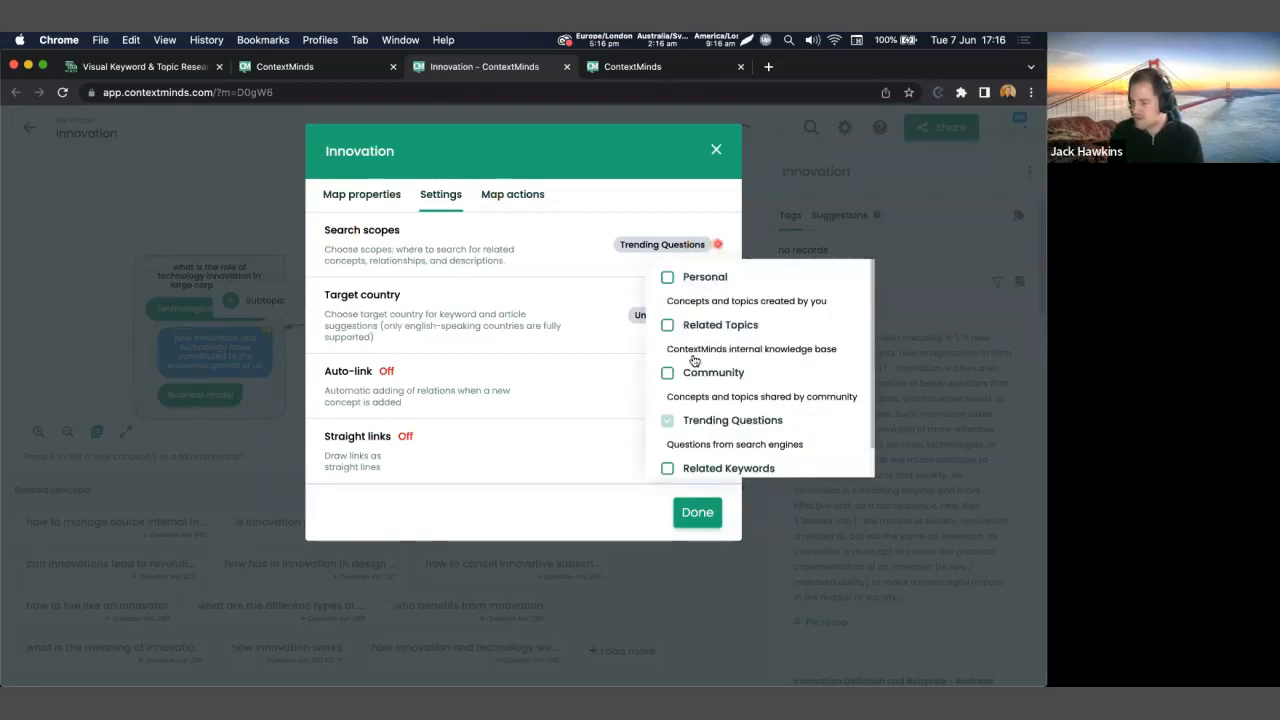
scroll(680, 400, "down", 1)
scroll(668, 392, "up", 1)
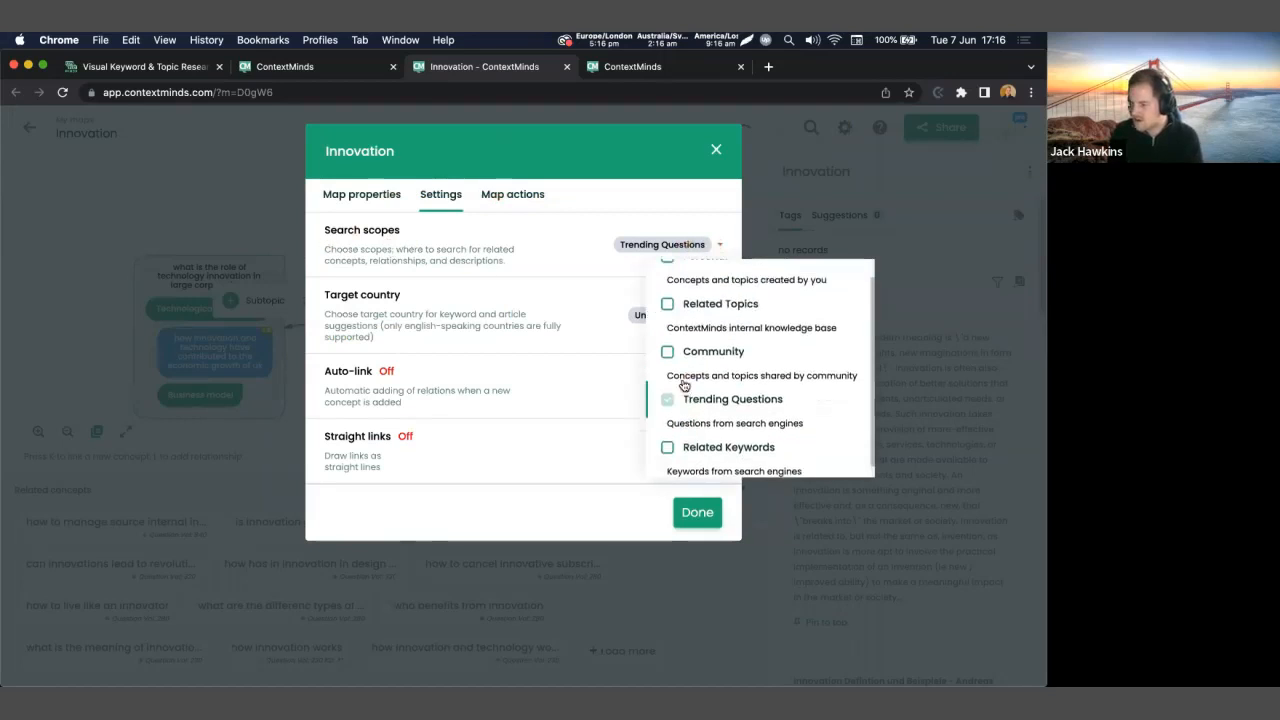
left_click(678, 298)
left_click(667, 324)
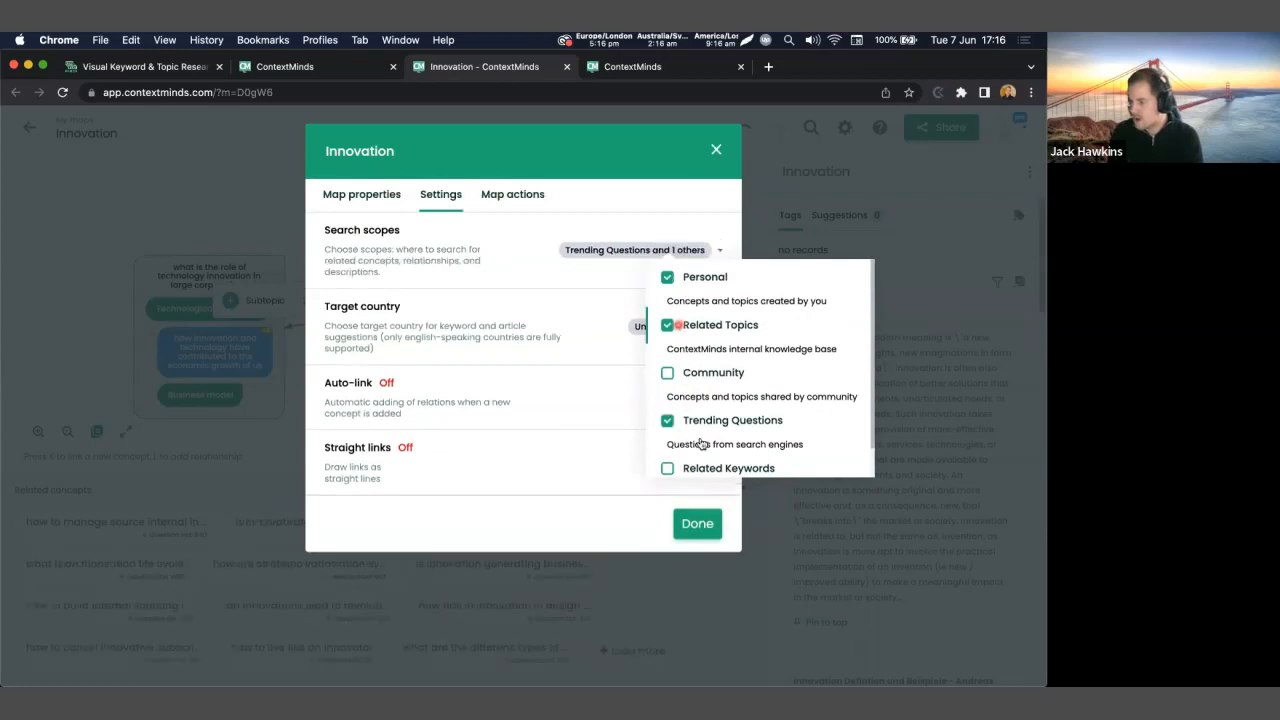
scroll(700, 440, "down", 1)
left_click(702, 436)
left_click(706, 254)
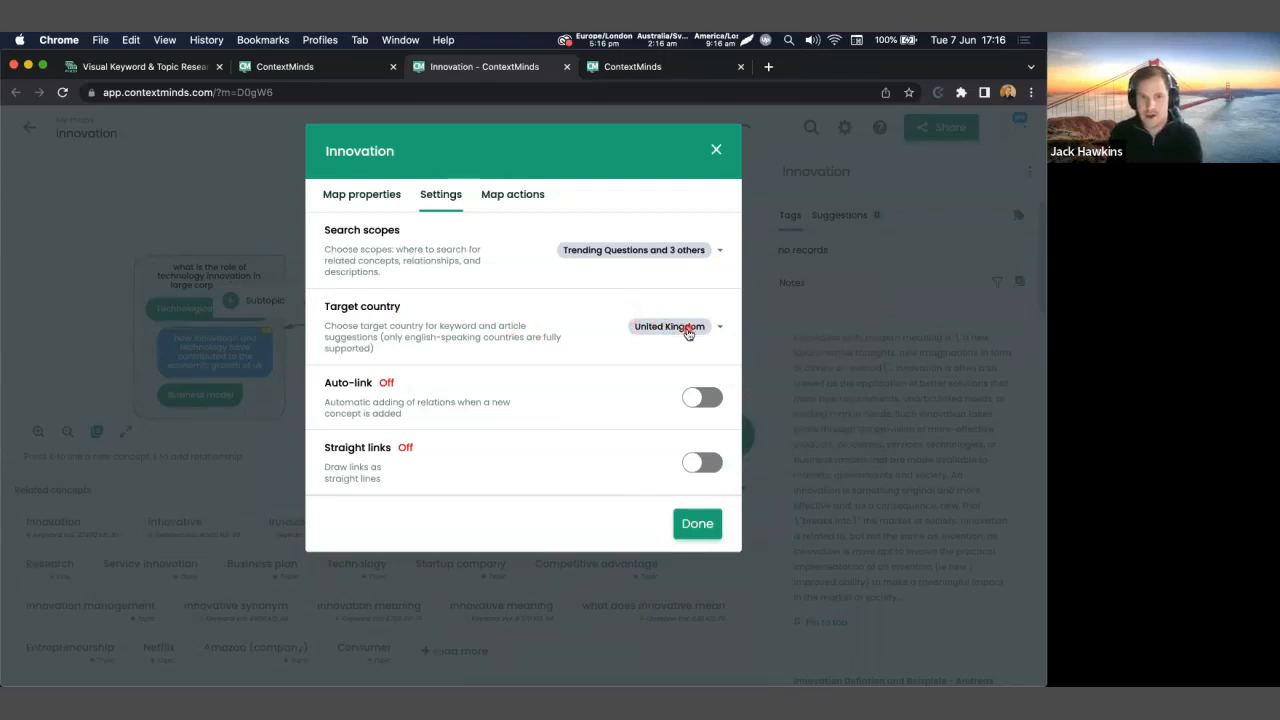
Set the map's target country to United States and save the map settings.
left_click(688, 330)
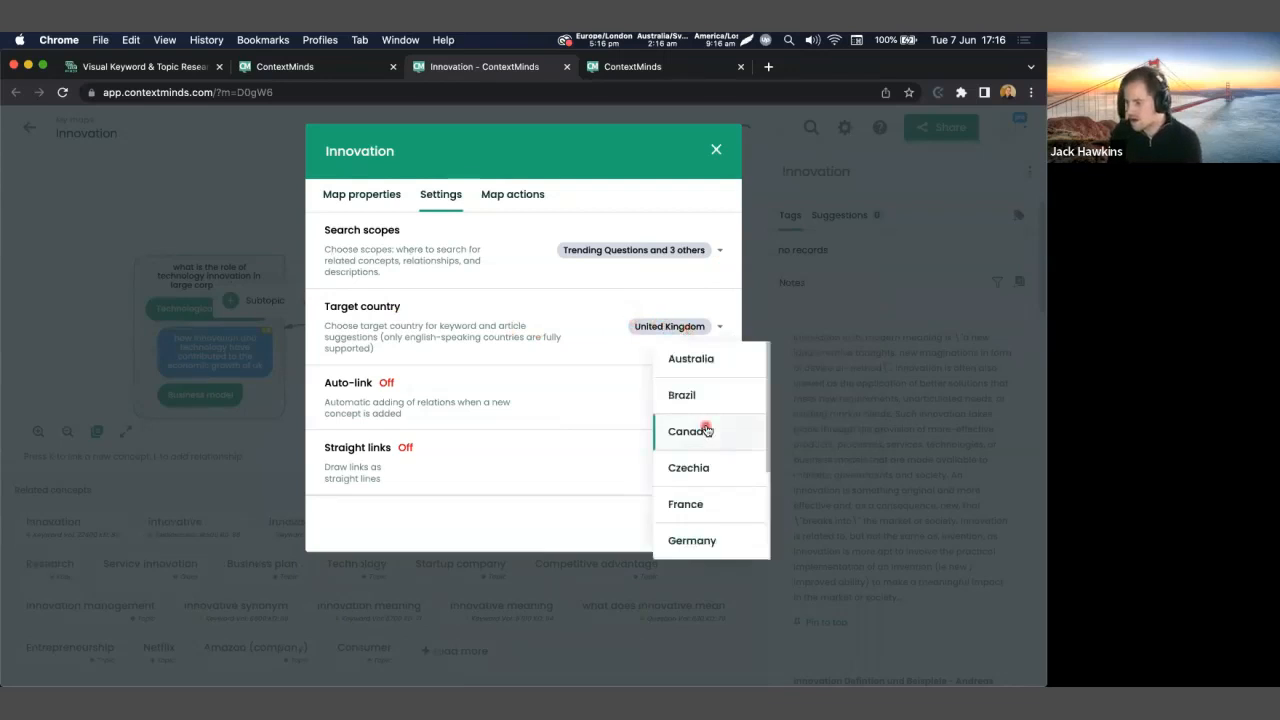
mouse_move(768, 370)
left_mouse_down()
mouse_move(778, 465)
mouse_move(771, 366)
left_mouse_up()
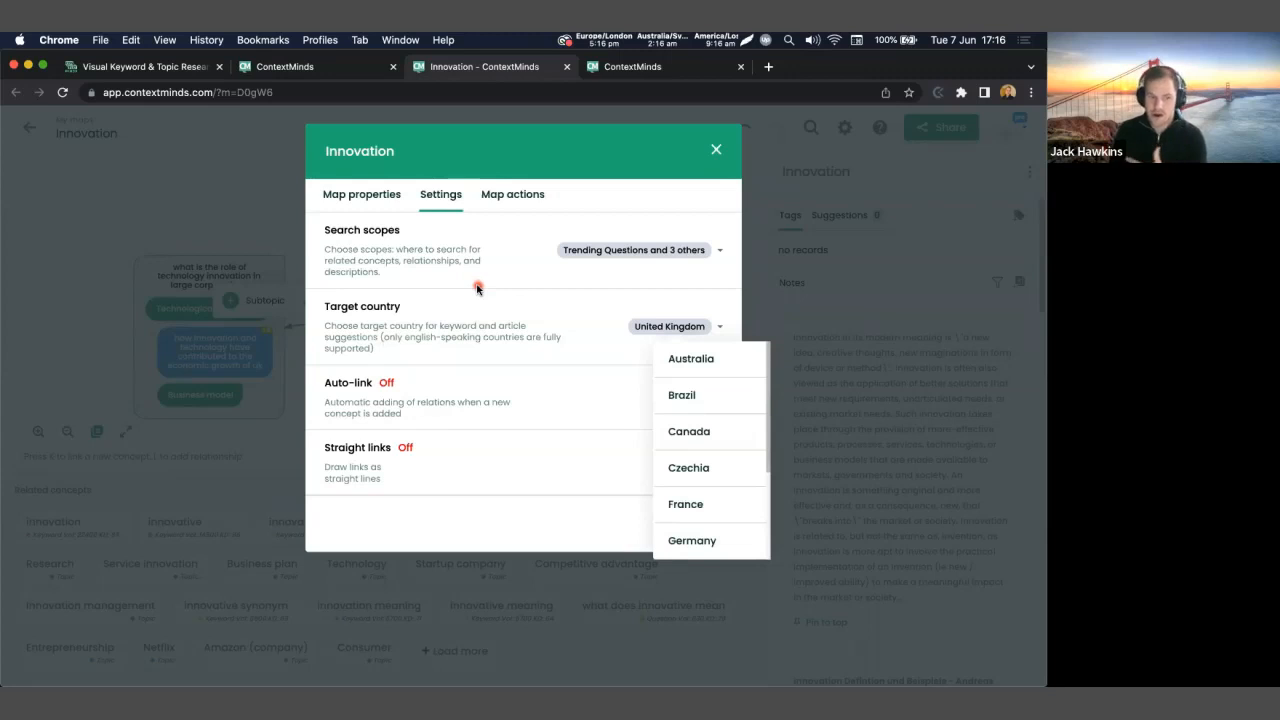
scroll(720, 390, "down", 4)
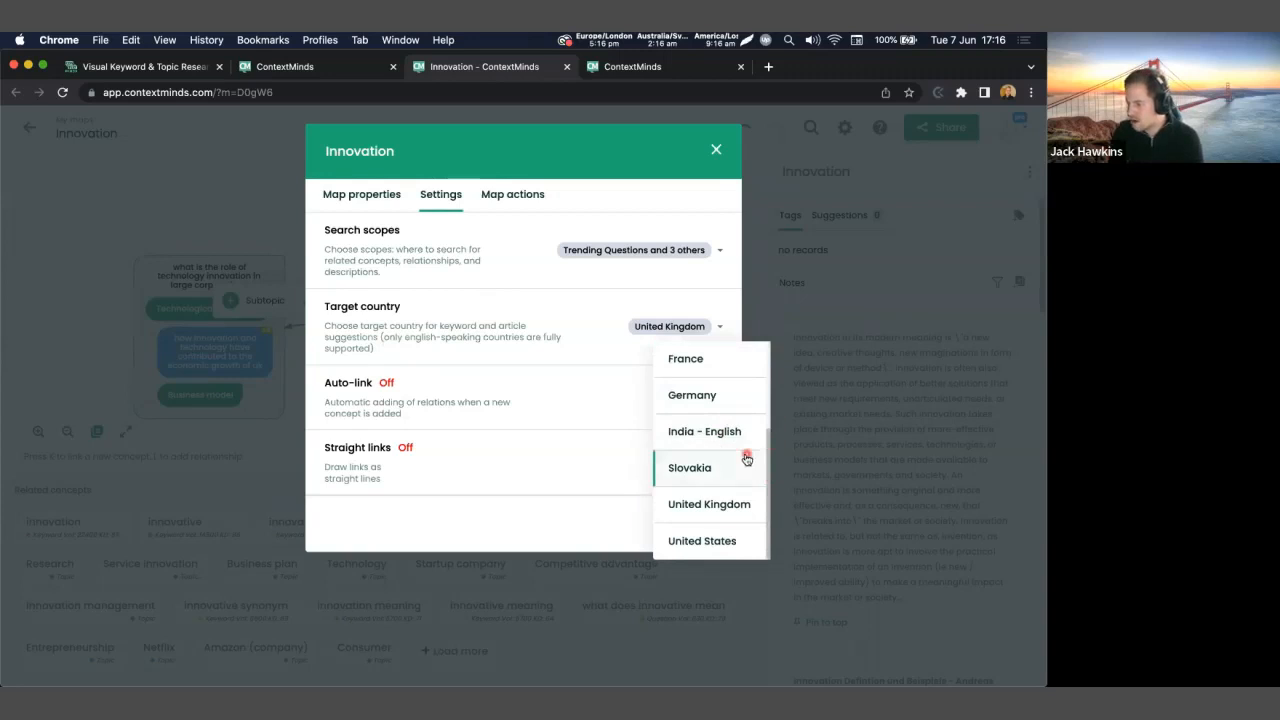
scroll(746, 451, "up", 3)
scroll(737, 447, "down", 3)
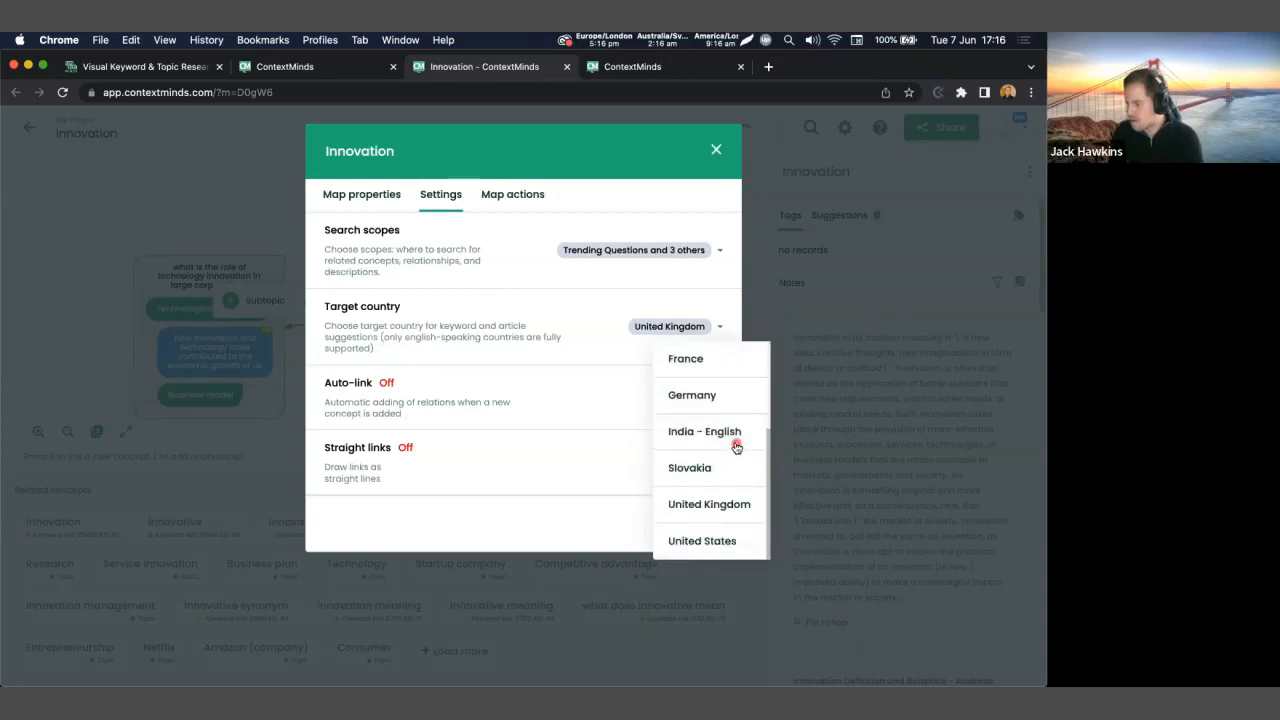
left_click(717, 543)
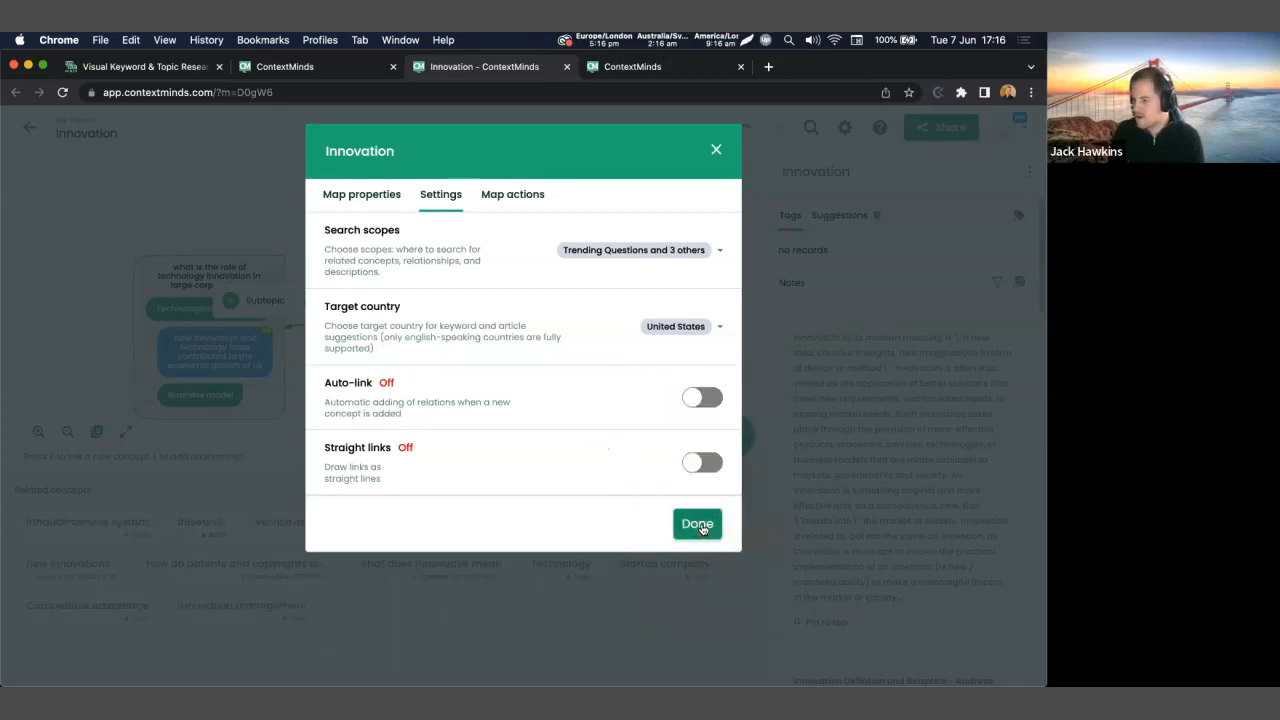
left_click(697, 524)
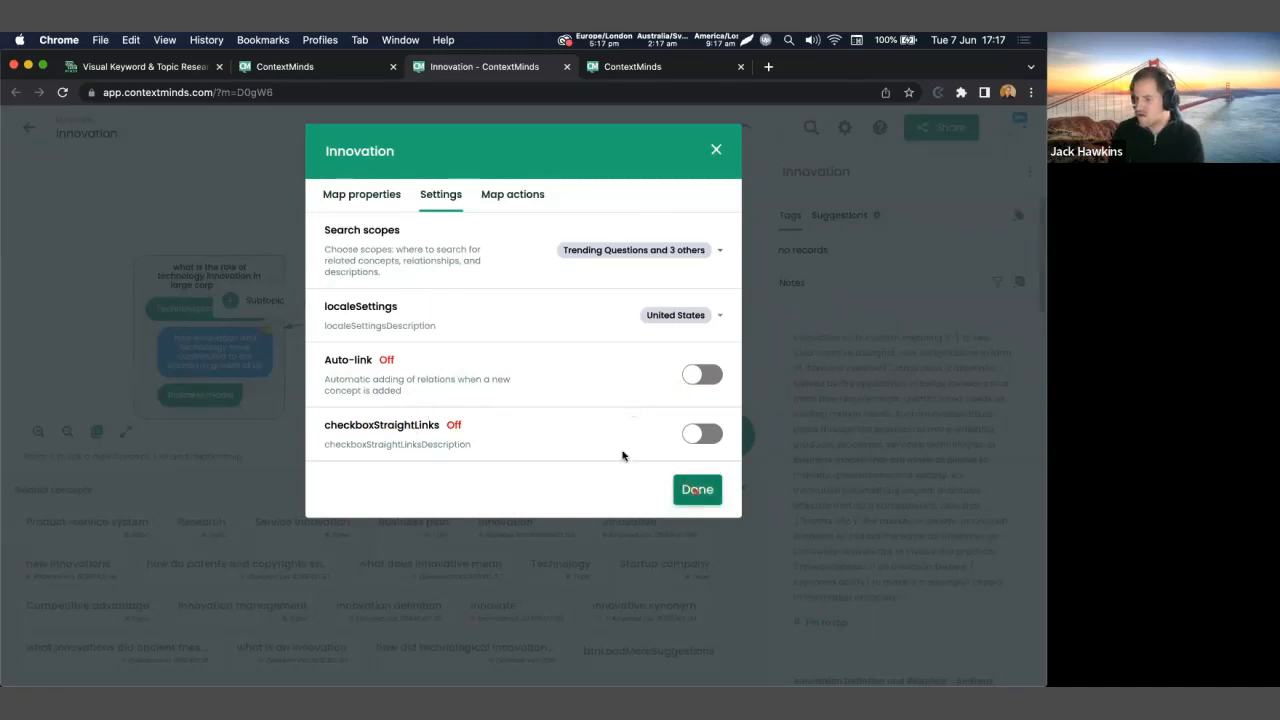
left_click(697, 489)
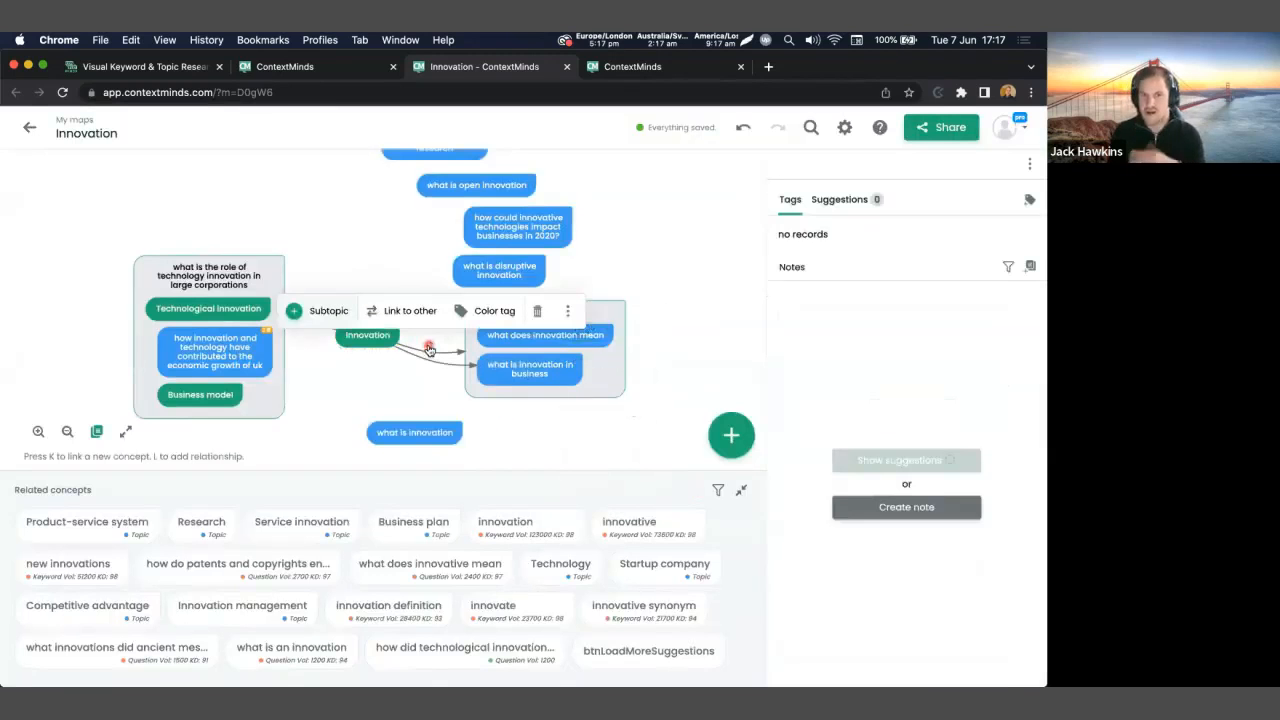
Move the large corporations group higher and stack the innovative research, open innovation and 2020 business impact questions in a column above Questions.
left_click(361, 247)
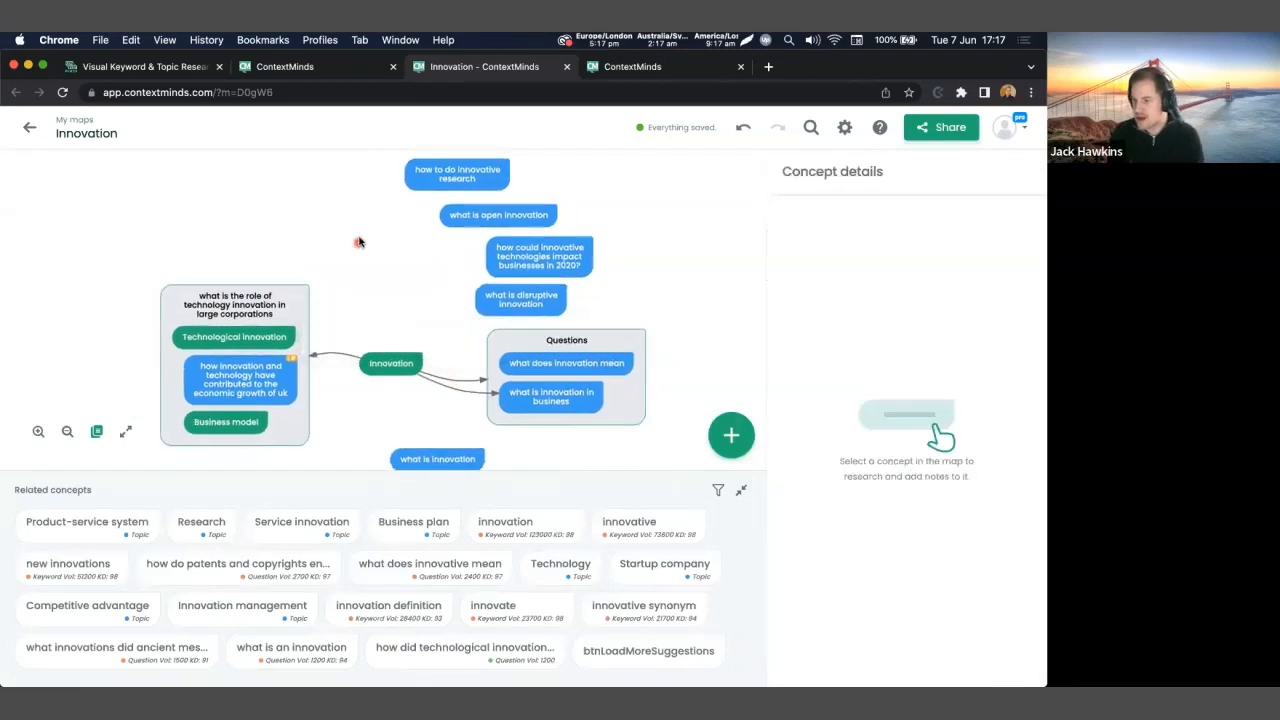
left_click_drag(390, 268, 352, 262)
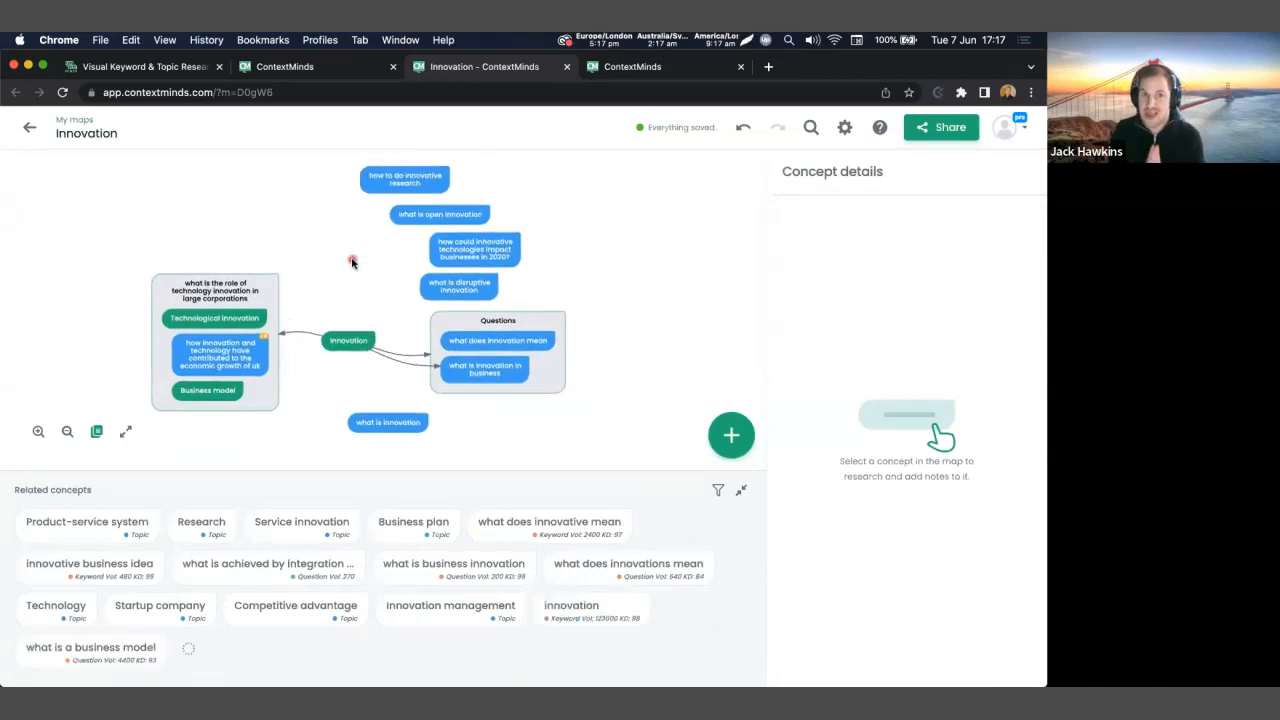
left_click_drag(227, 290, 206, 217)
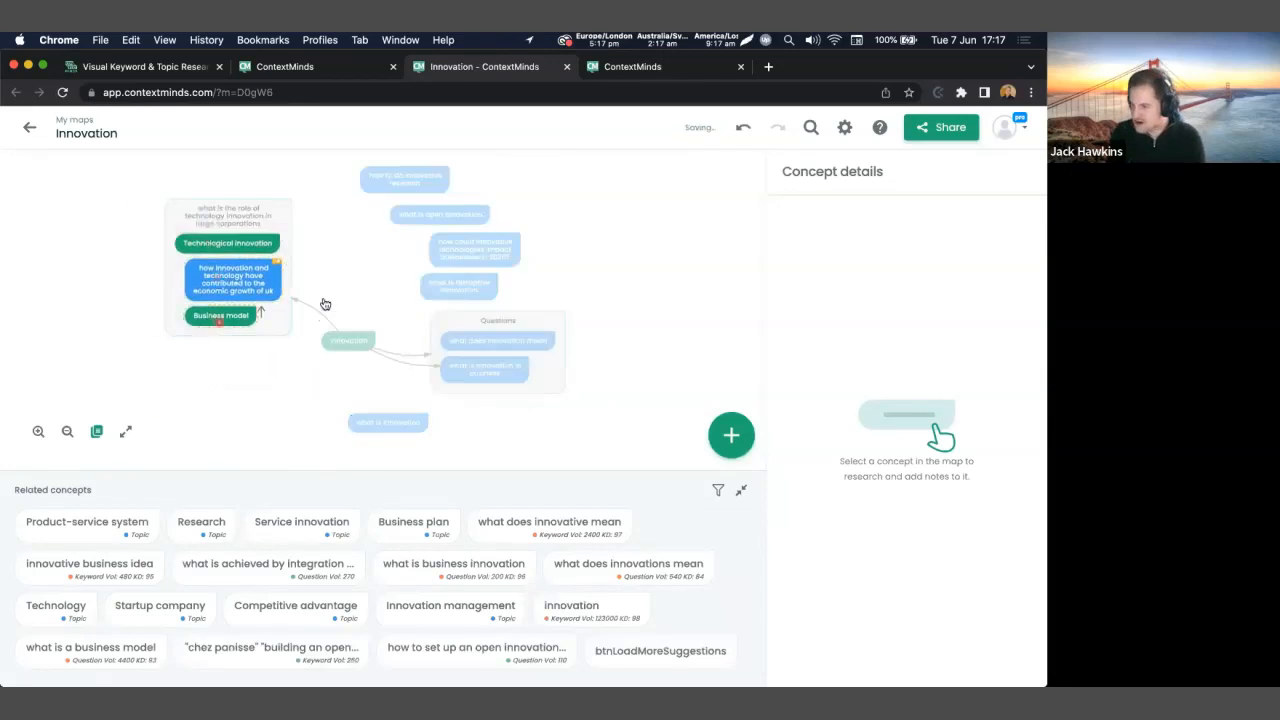
left_click_drag(392, 188, 551, 249)
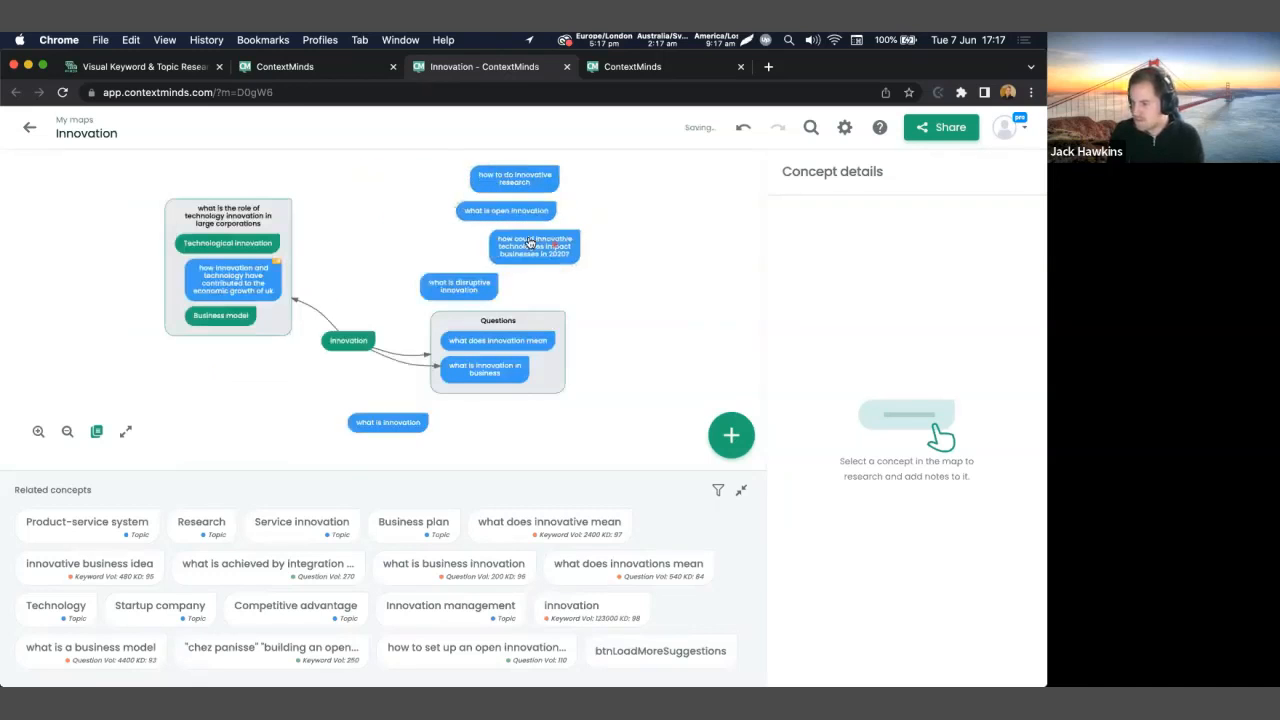
left_click_drag(535, 183, 547, 184)
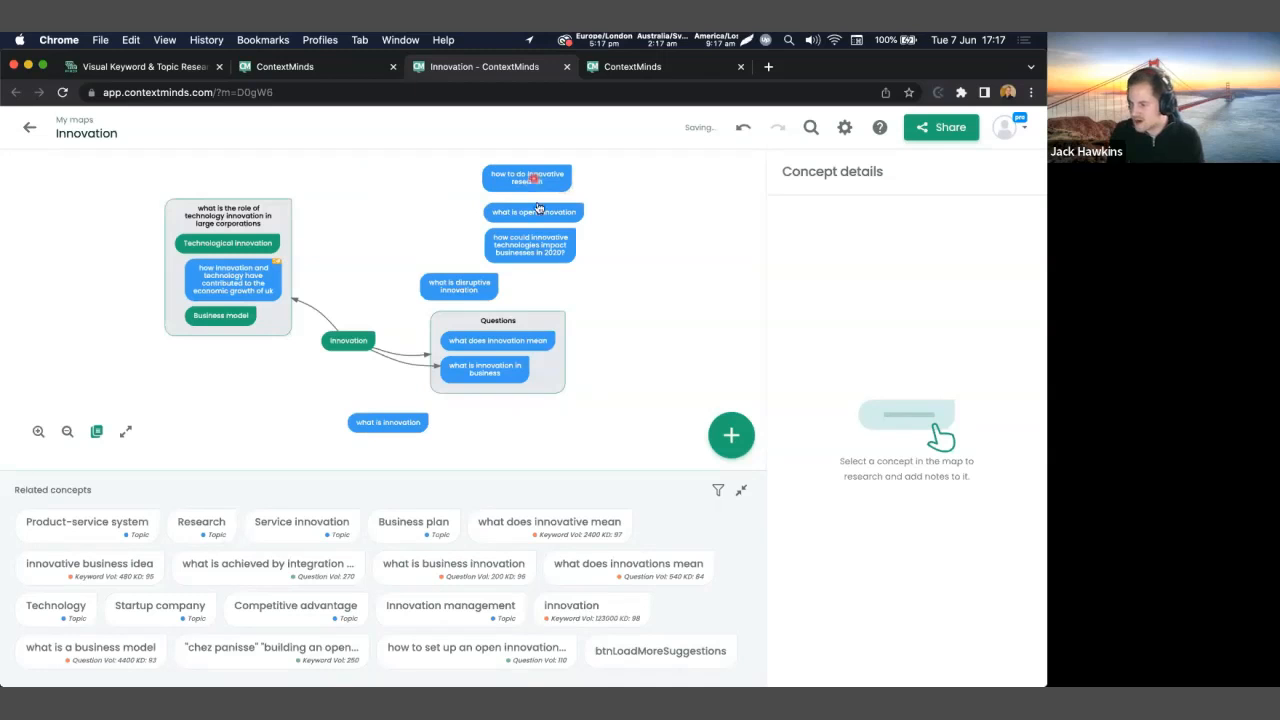
Link the "how to do innovative research" question to "what is open innovation" and space out the stacked questions.
left_click(532, 216)
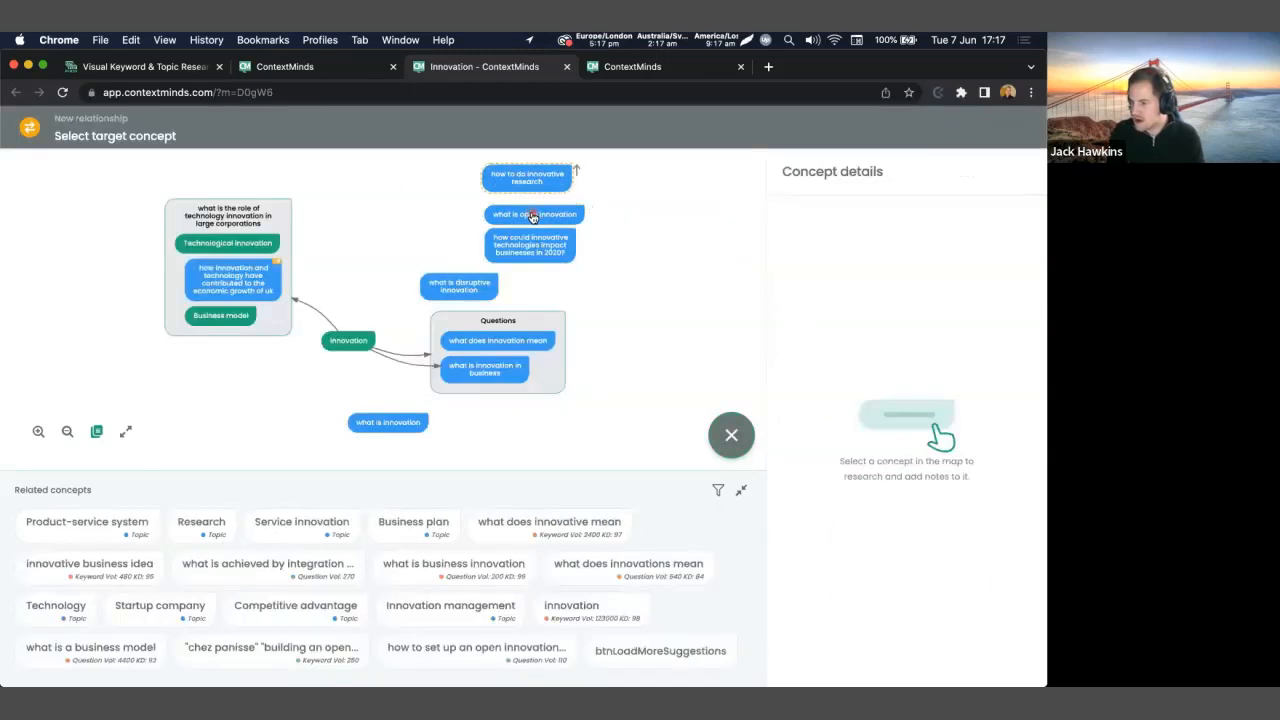
left_click(543, 225)
left_click(669, 357)
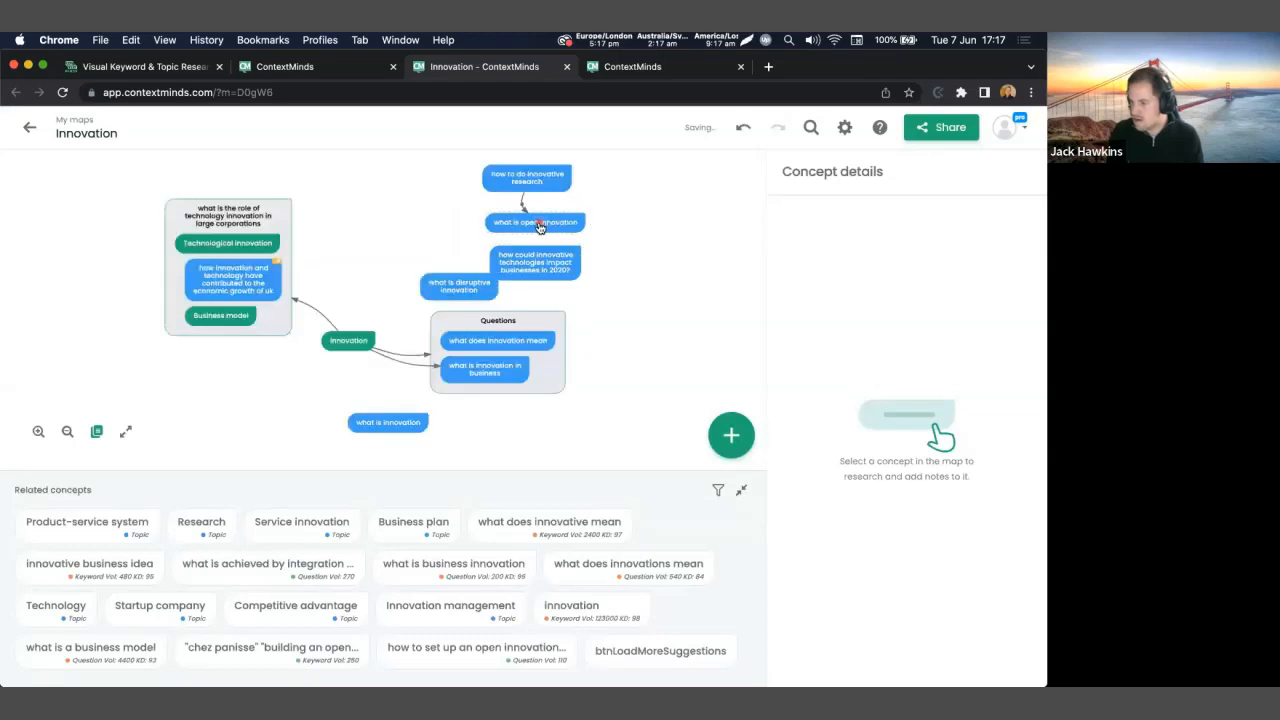
Link "what is open innovation" to the 2020 business impact question, and move "what is disruptive innovation" to the free area above Innovation.
left_click(541, 226)
left_click(528, 190)
left_click(578, 256)
left_click(669, 350)
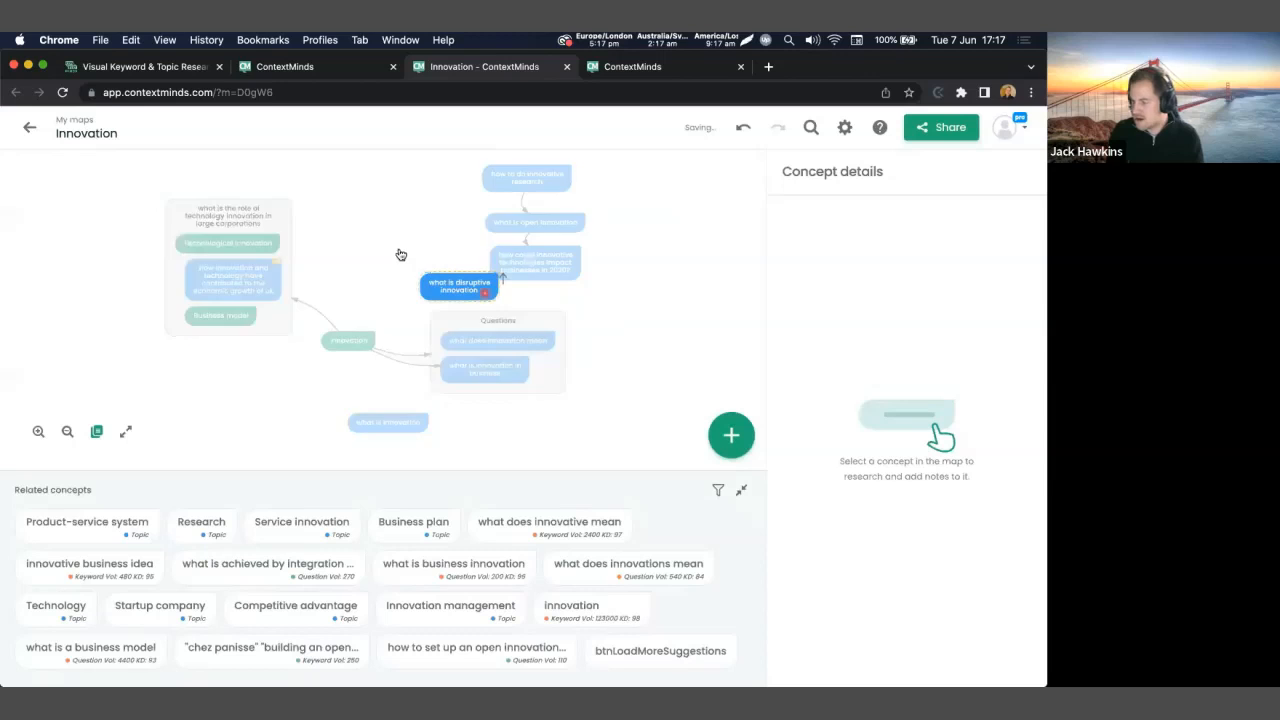
left_click_drag(392, 256, 388, 252)
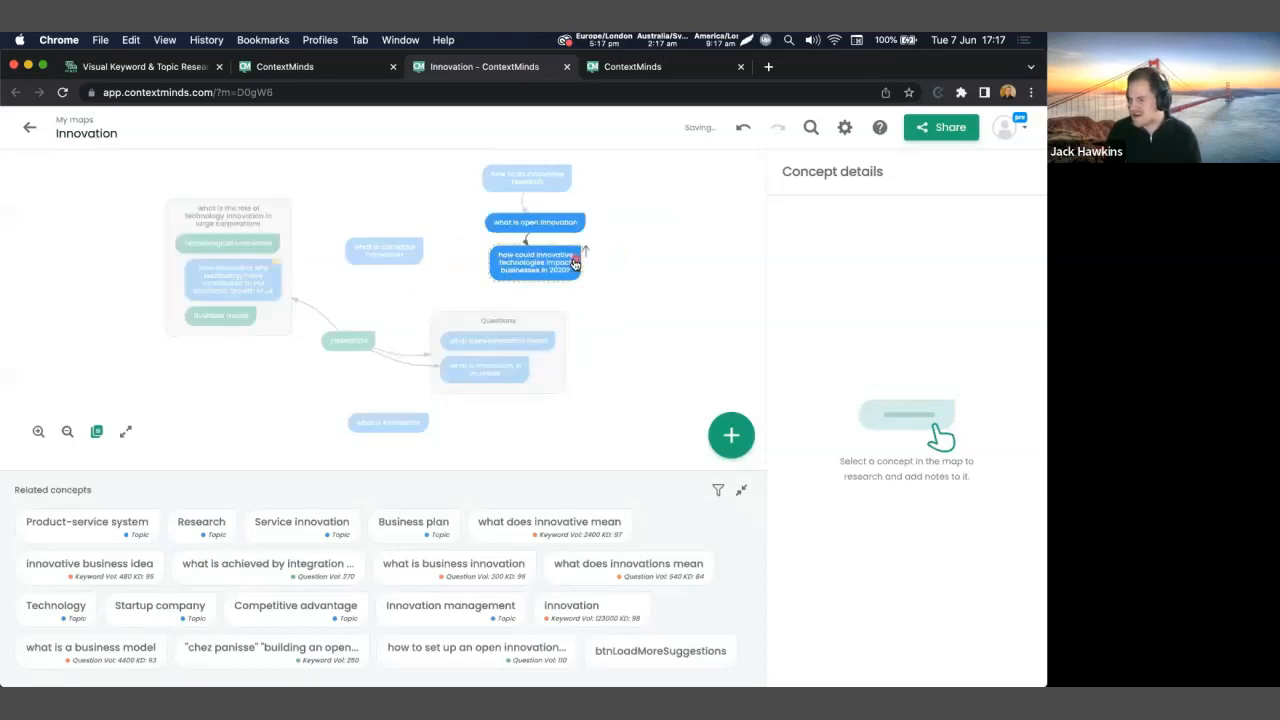
Add a new concept named "Core idea" and place it beside the "what is open innovation" question.
left_click(731, 435)
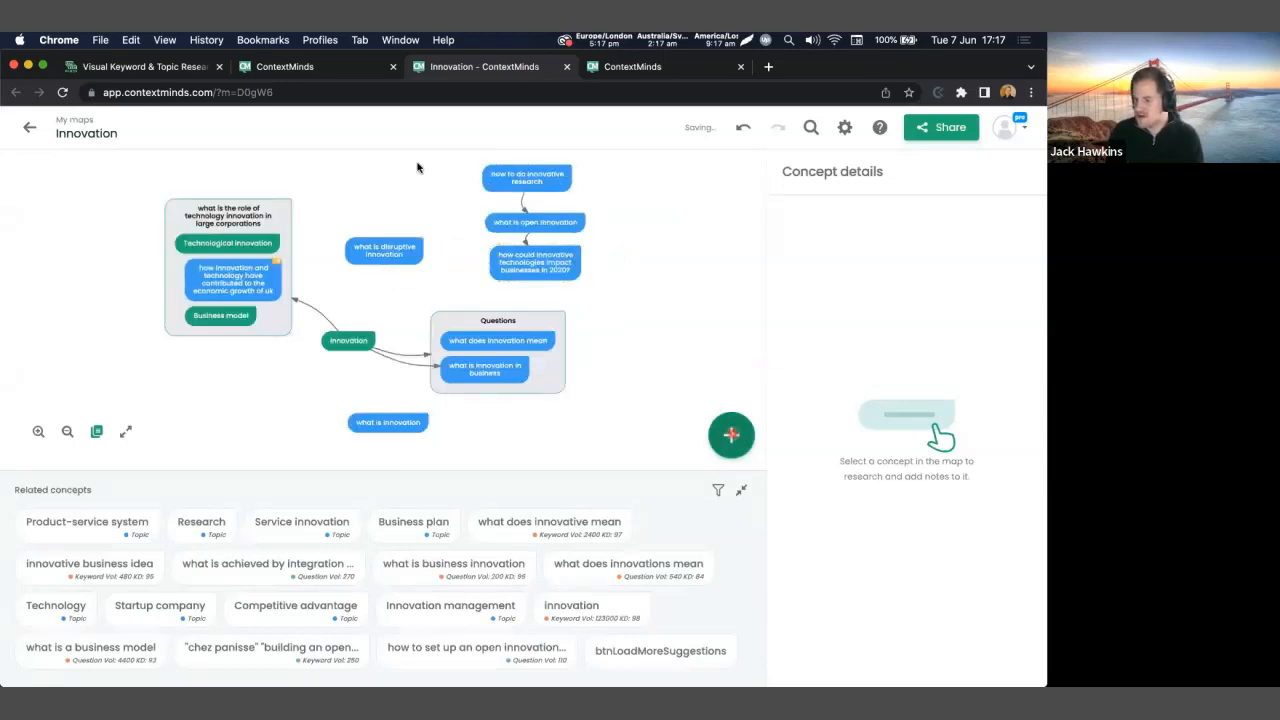
left_click(445, 151)
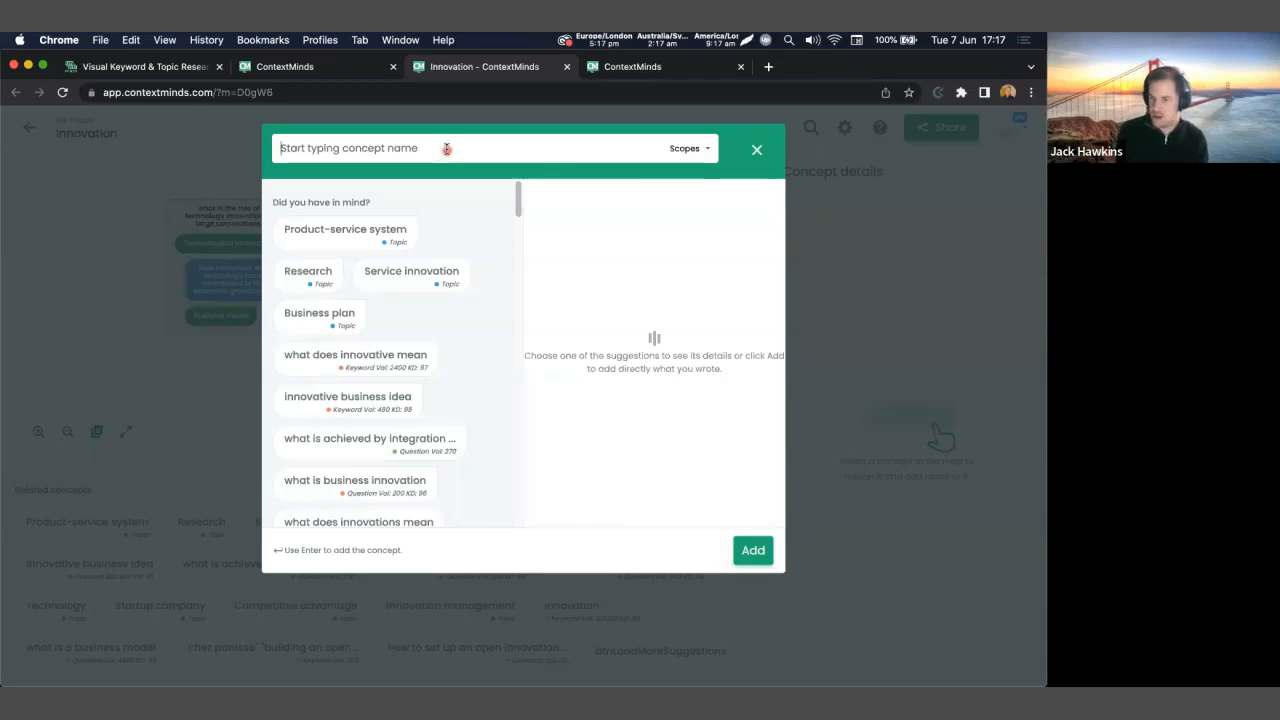
type("Core idea")
left_click(776, 566)
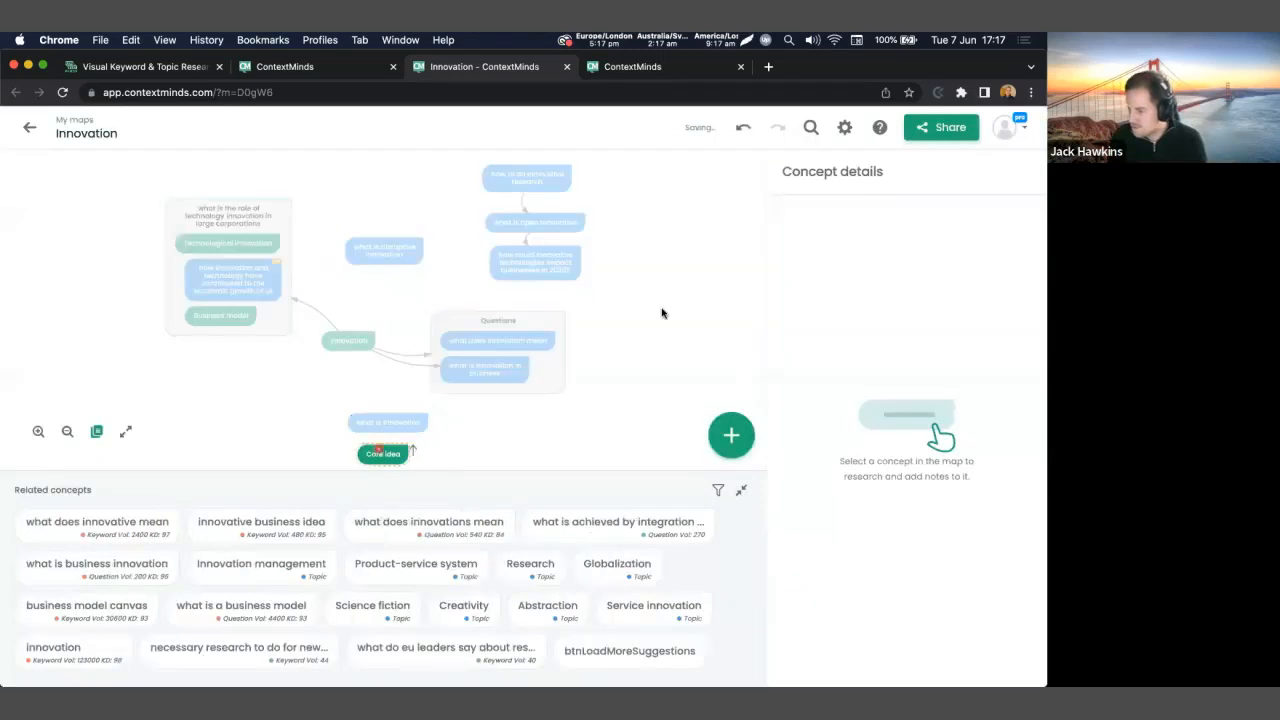
left_click_drag(379, 450, 646, 223)
Link the "Core idea" concept to the "what is open innovation" question.
left_click(646, 224)
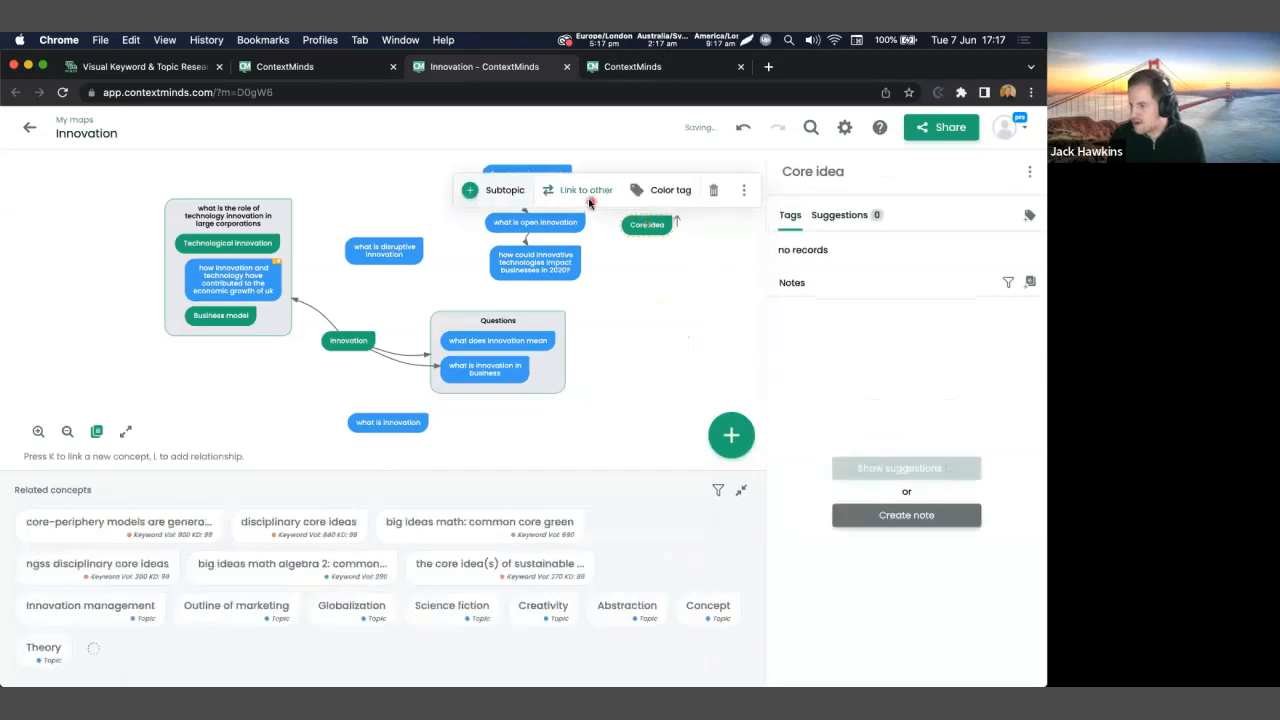
left_click(589, 202)
left_click(557, 224)
left_click(662, 364)
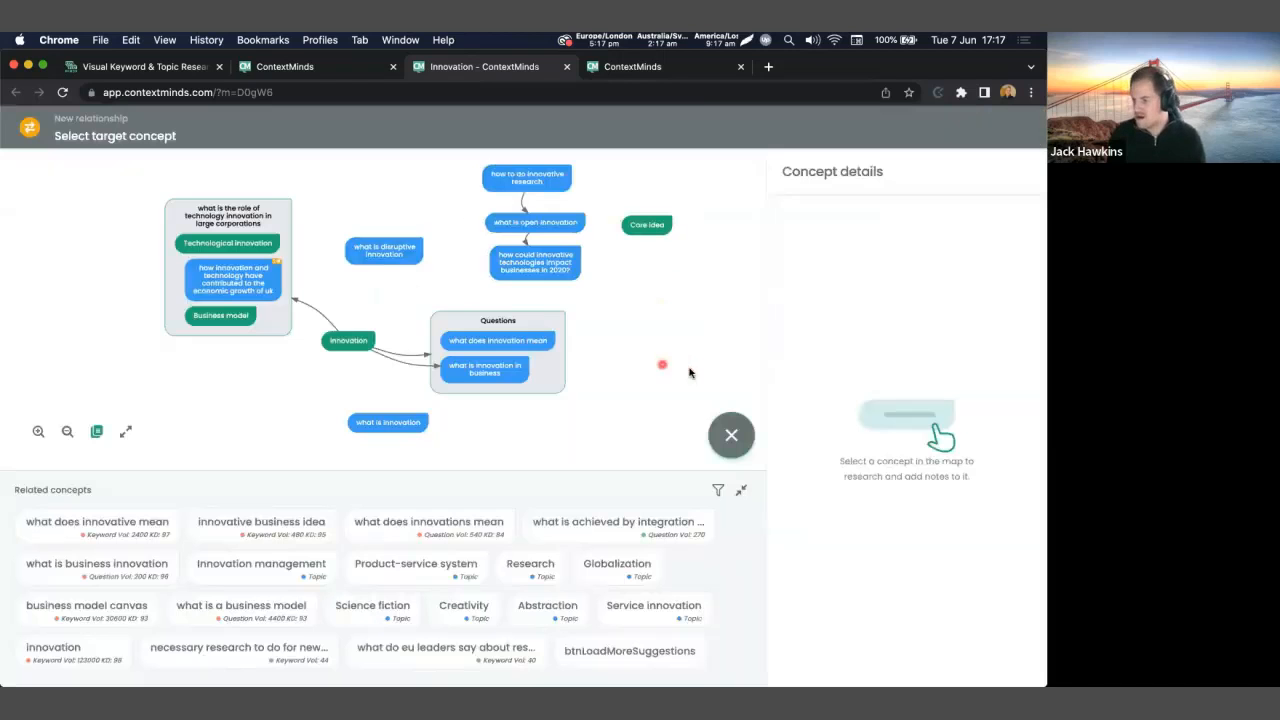
left_click(664, 253)
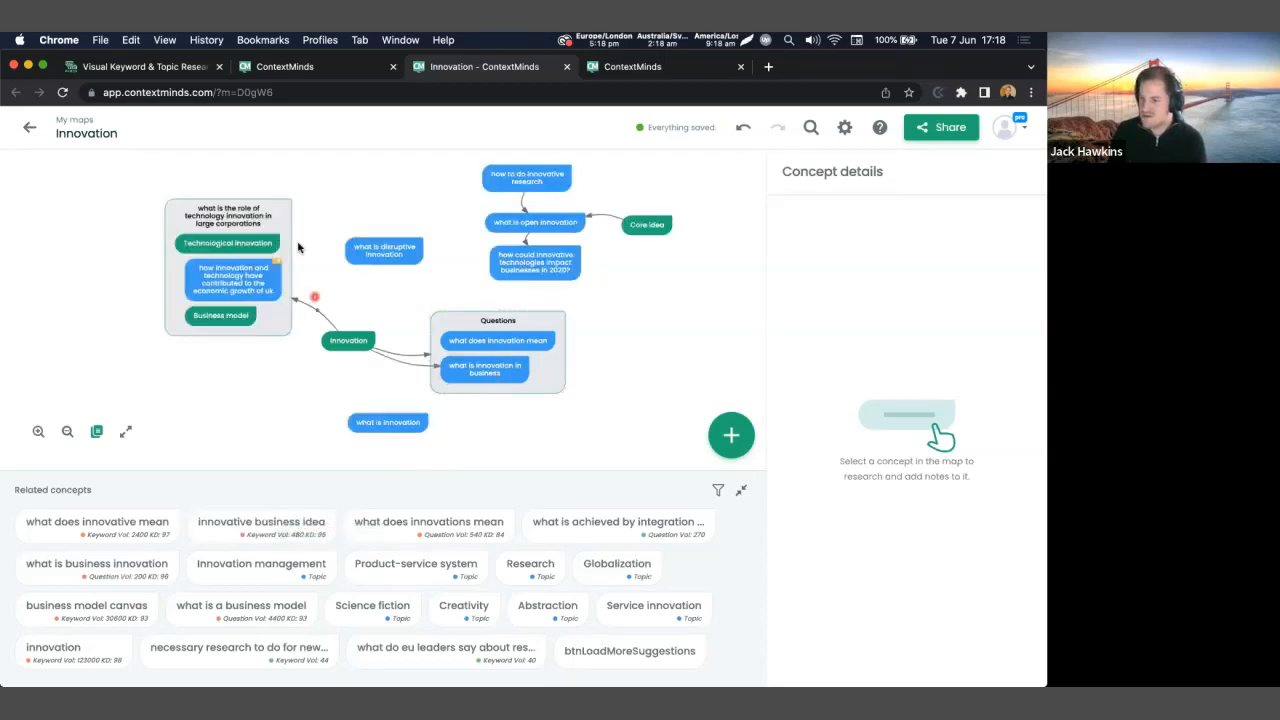
Move the large corporations group slightly farther away from the Innovation topic.
mouse_move(262, 222)
left_mouse_down()
mouse_move(284, 213)
mouse_move(240, 212)
left_mouse_up()
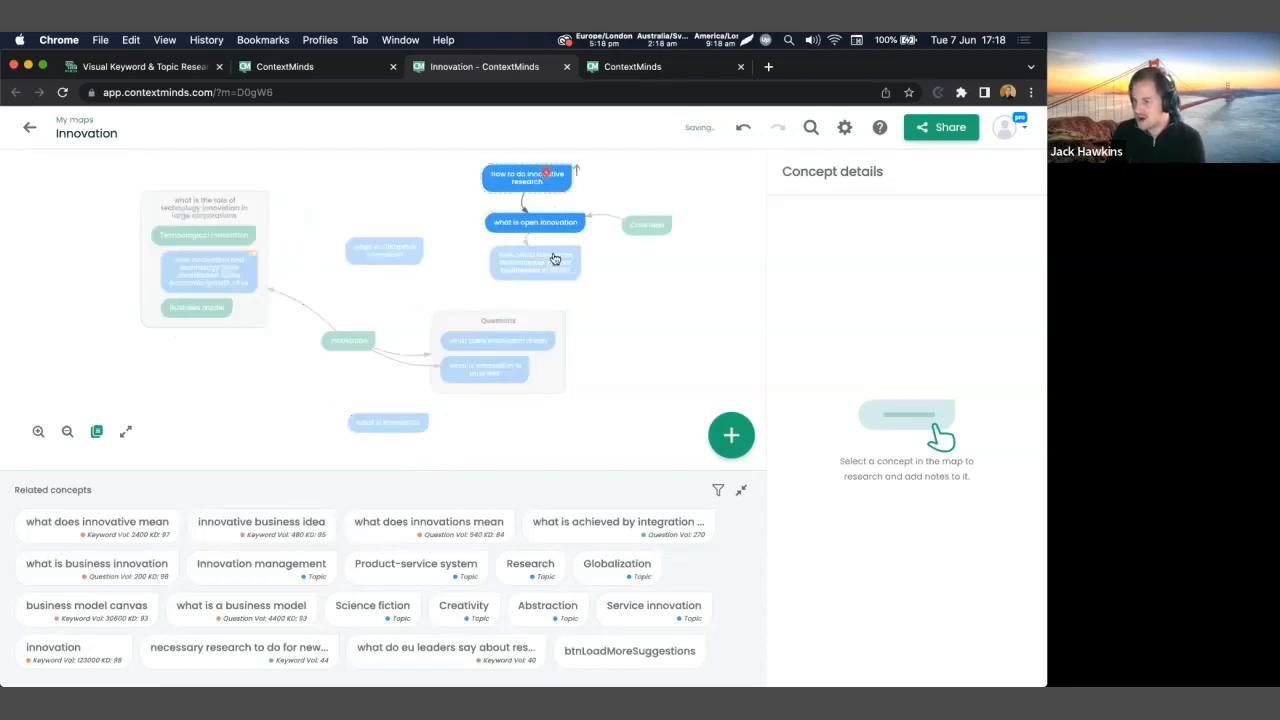
scroll(573, 192, "up", 1)
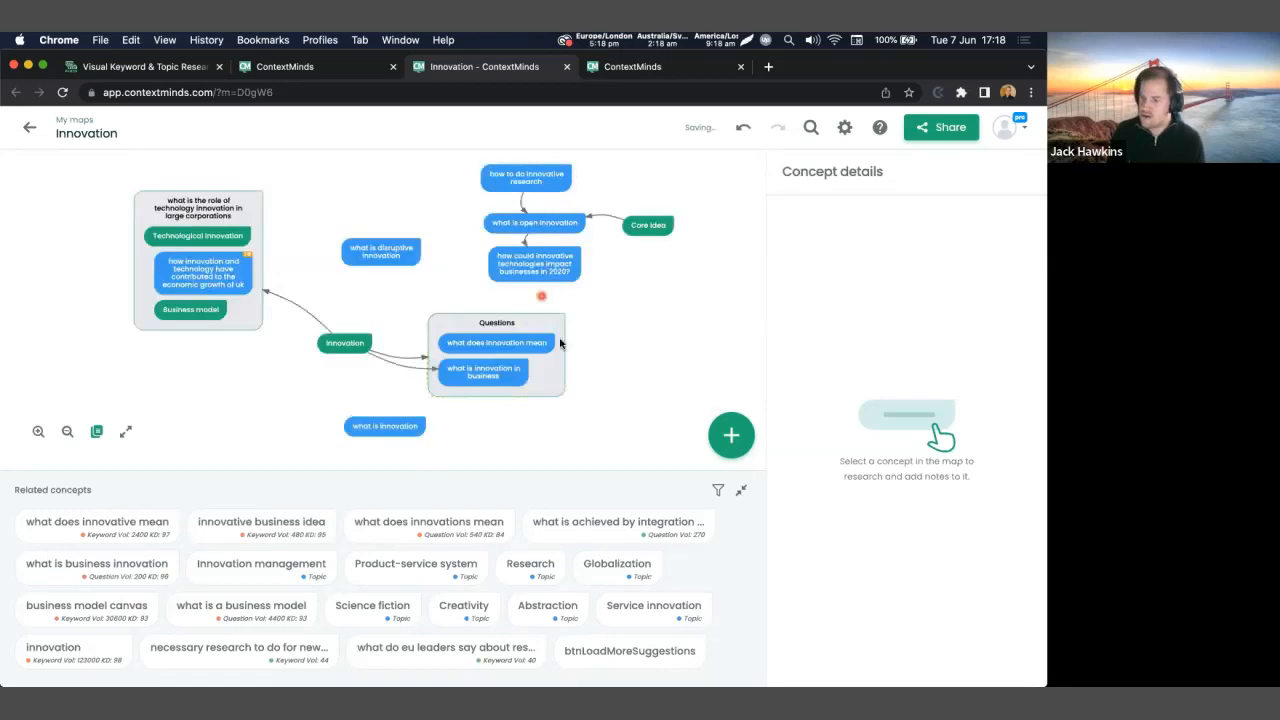
Add a new concept named "Article" to the Innovation map.
left_click(731, 434)
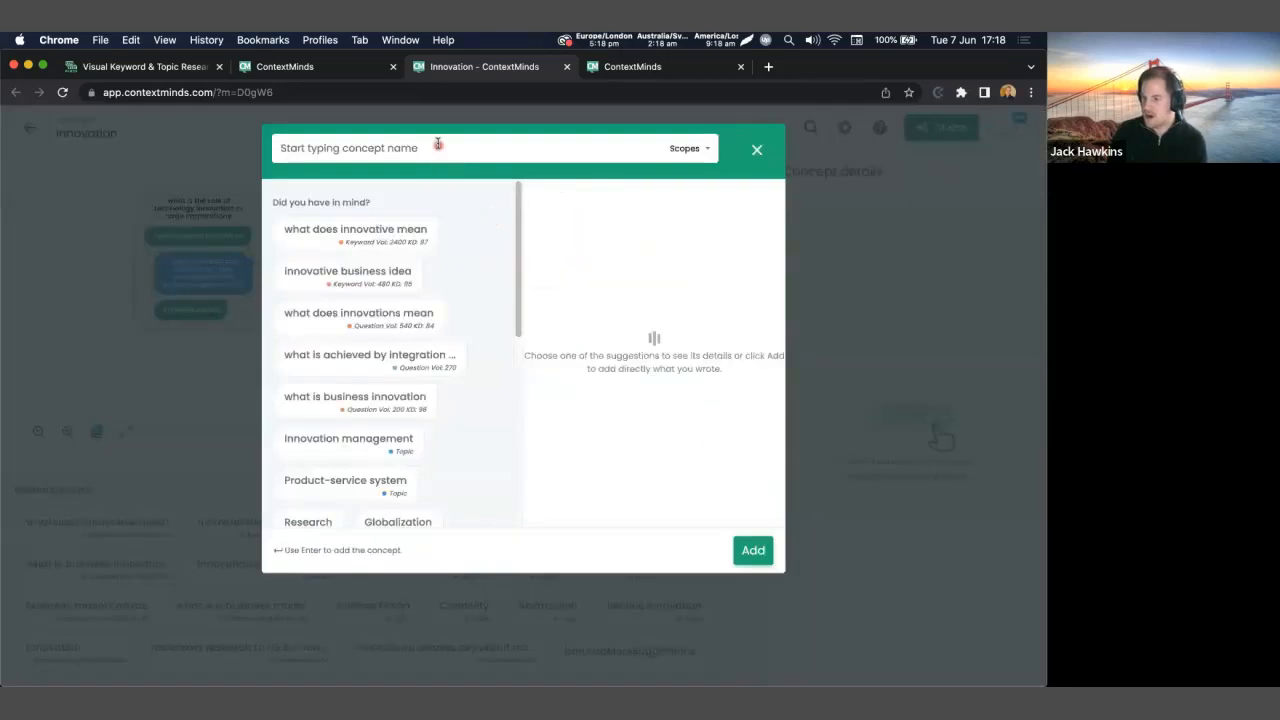
type("Article")
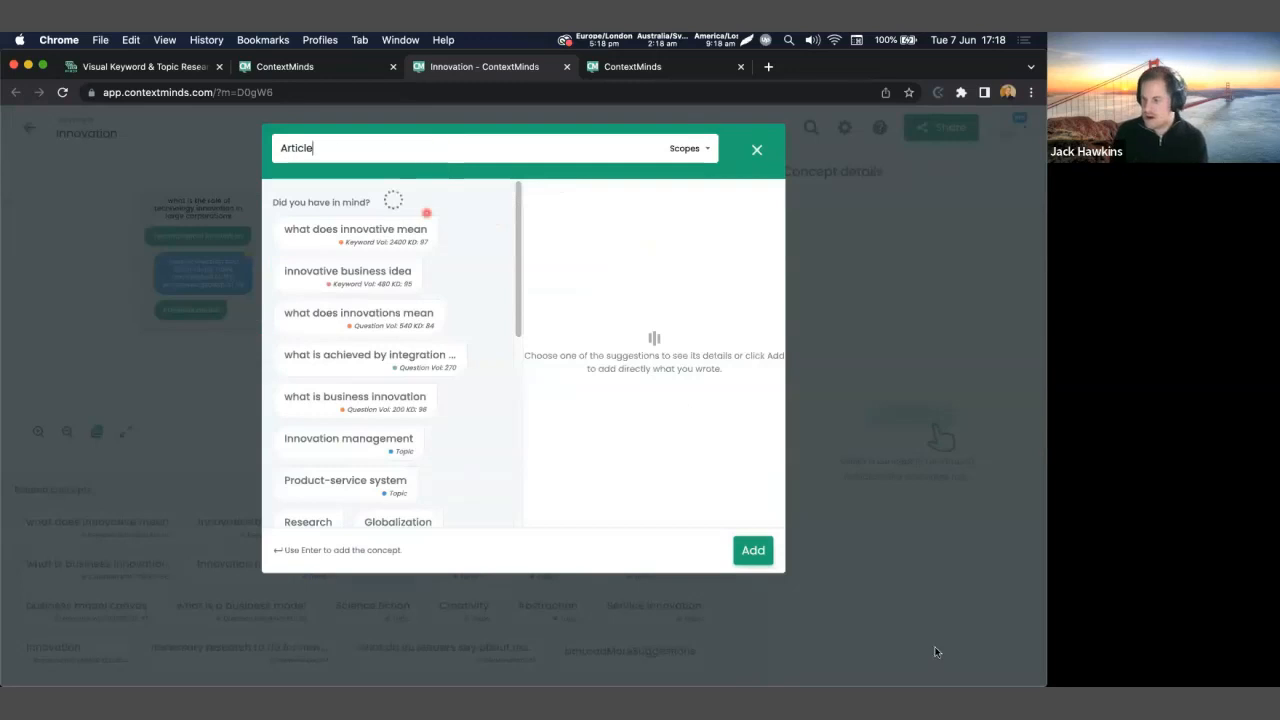
left_click(749, 551)
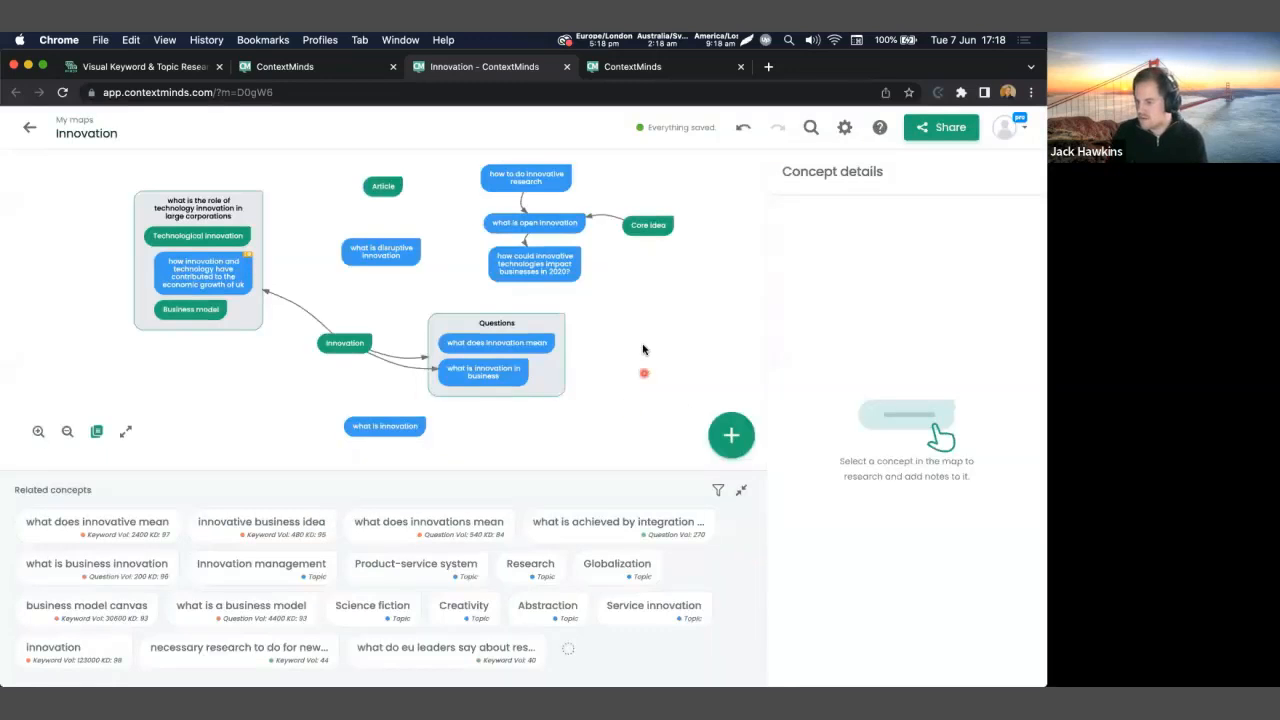
Group "how to do innovative research", "what is open innovation" and the 2020 business impact question under the Article concept.
left_click_drag(428, 208, 546, 184)
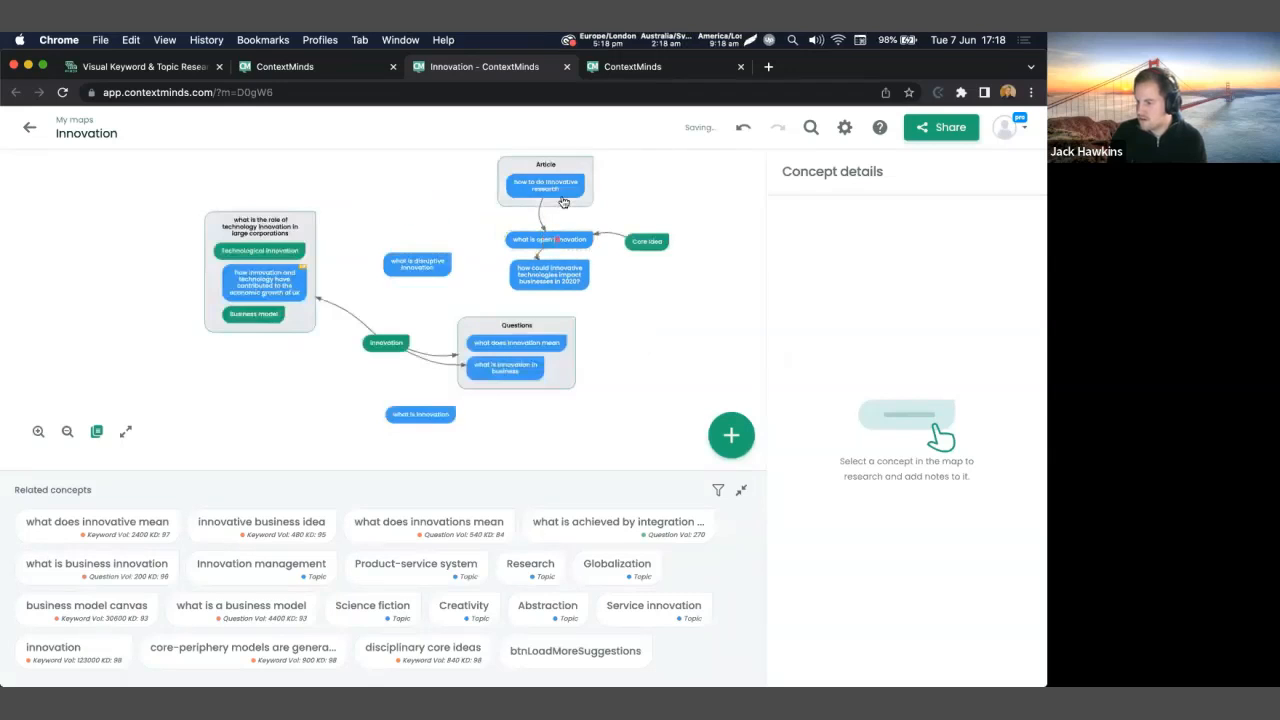
left_click_drag(556, 239, 556, 207)
left_click_drag(552, 277, 545, 224)
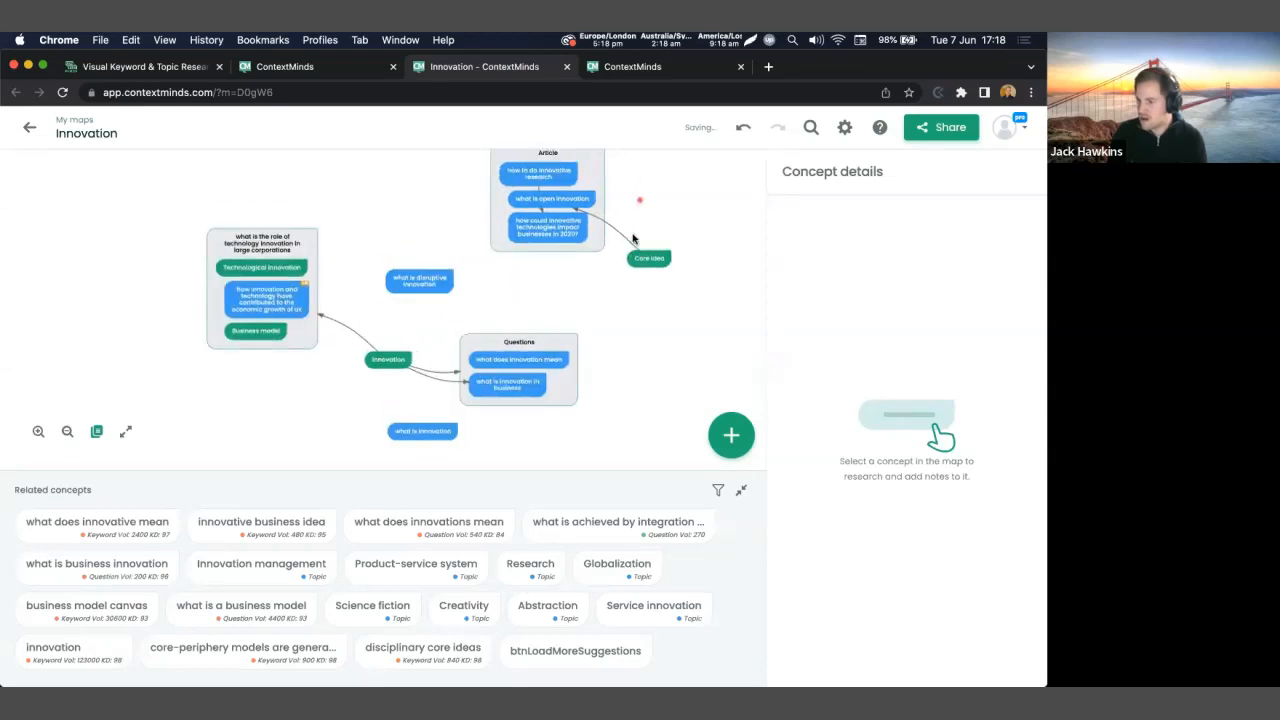
Move the Questions group closer to the Article group and the large corporations group farther above the Innovation topic.
left_click_drag(543, 384, 557, 344)
left_click_drag(276, 286, 297, 194)
Create a link from the Article group back to itself.
left_click(520, 290)
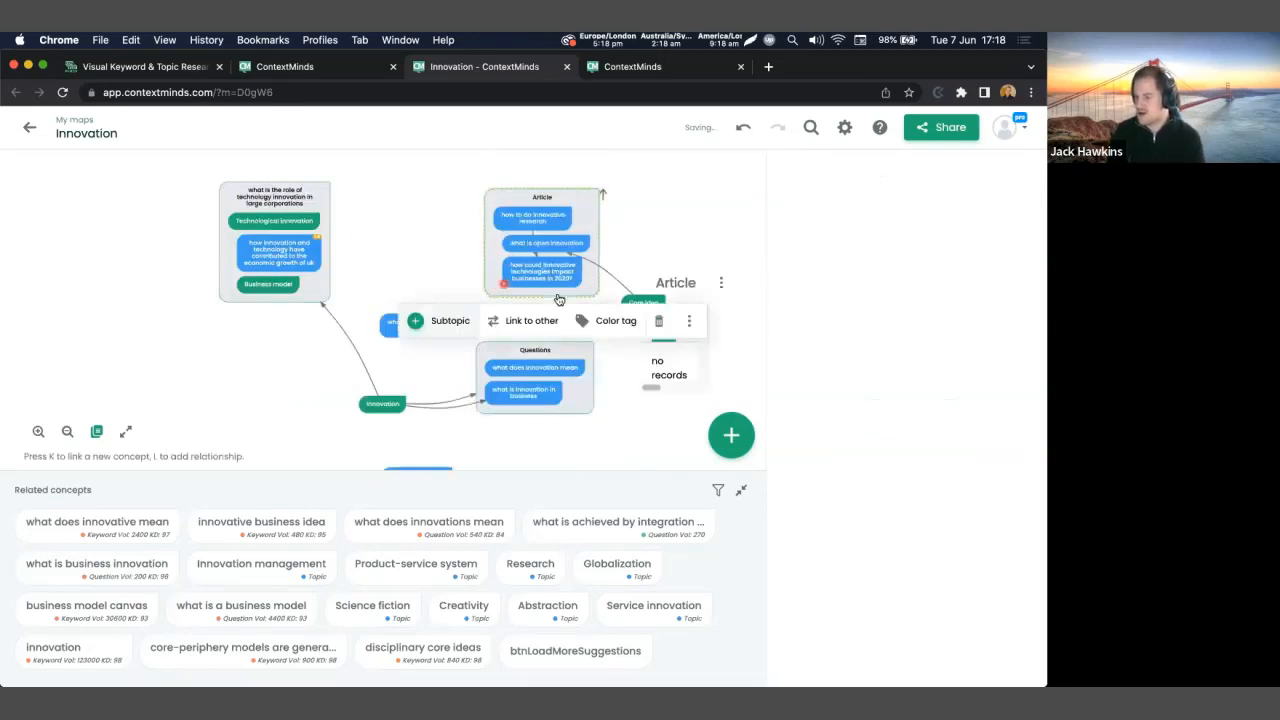
left_click(531, 320)
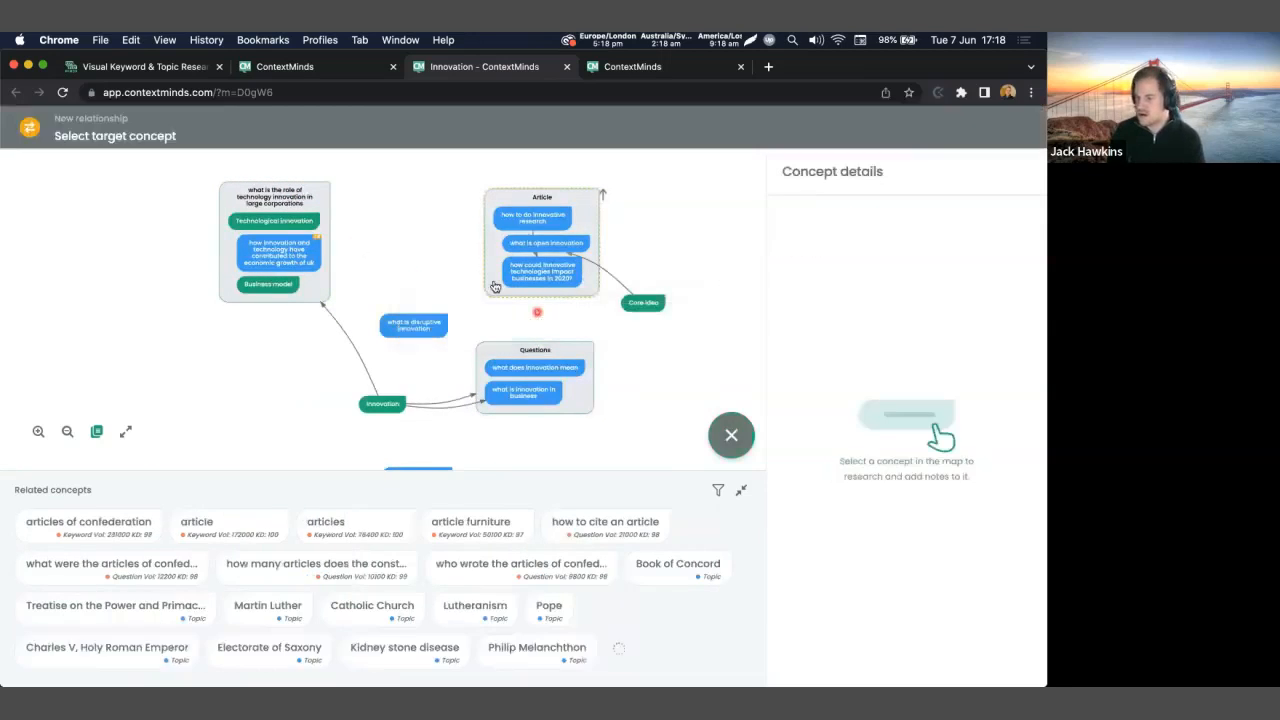
left_click(502, 354)
left_click(665, 357)
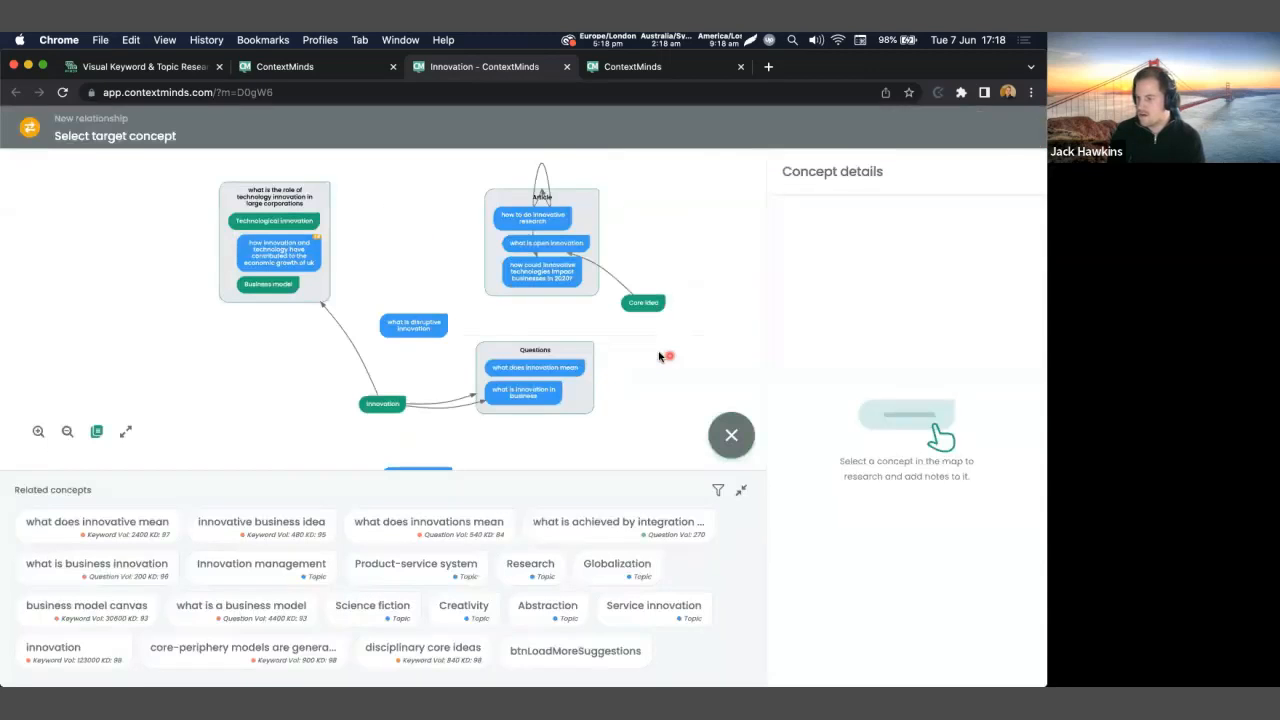
Look at the Article concept's additional actions for renaming, adding a note and downloading as text.
left_click(543, 169)
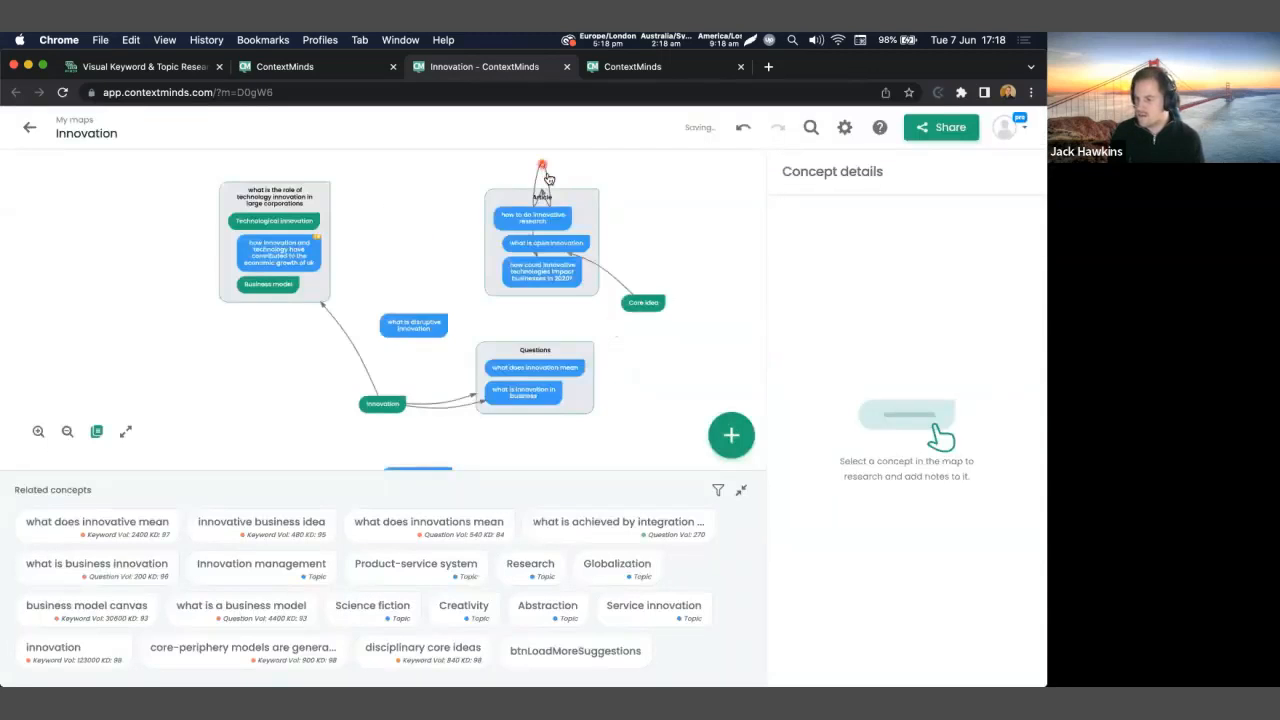
left_click(679, 200)
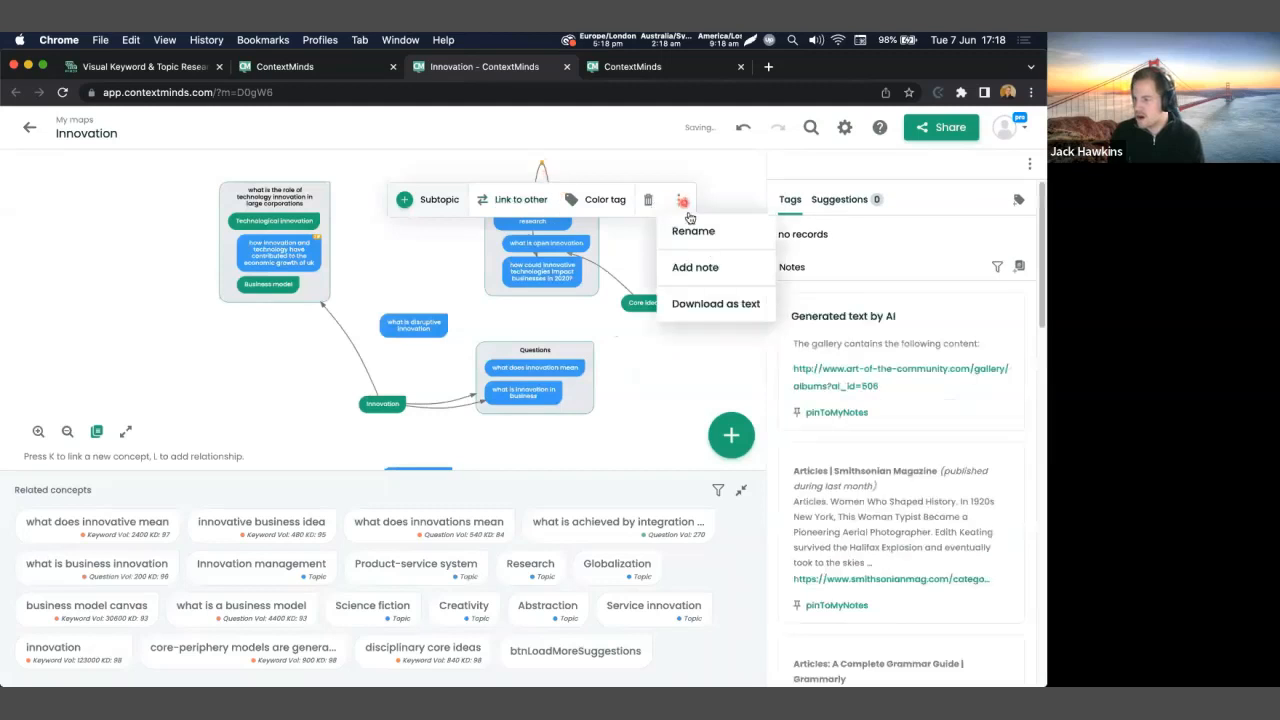
left_click(447, 240)
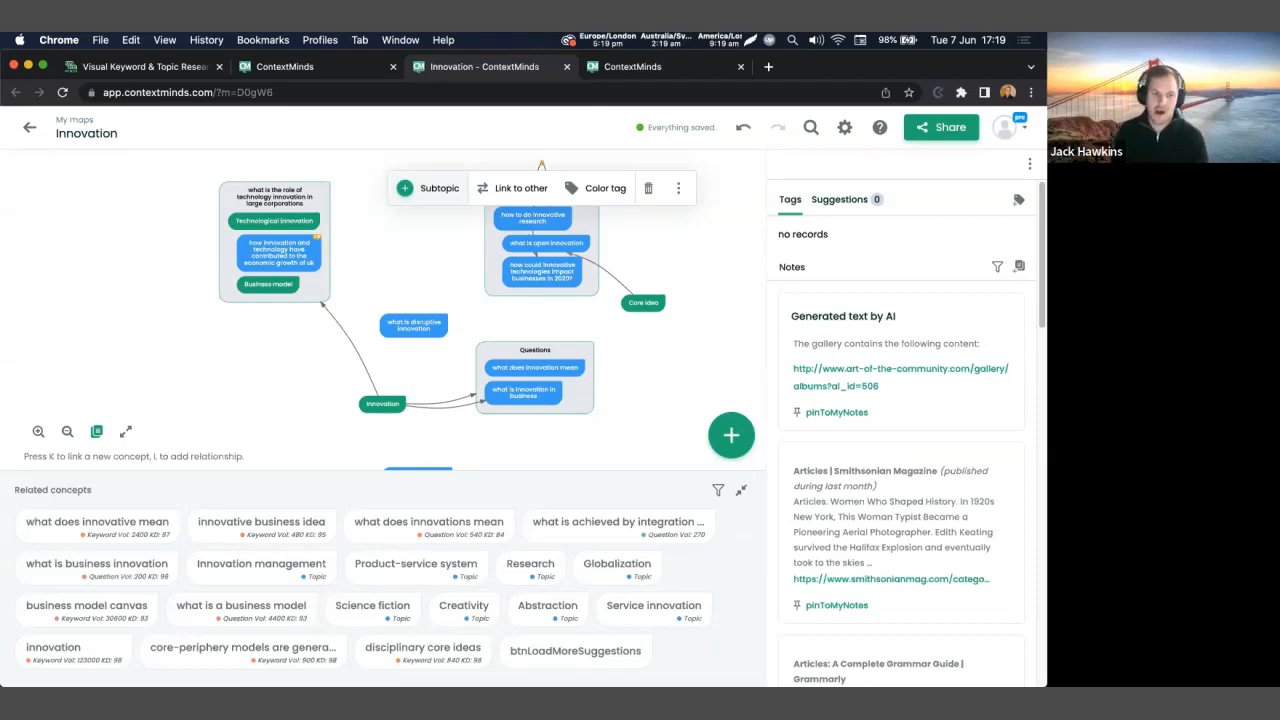
View the Innovation map's share link, and review the copy, print and export options in its settings.
left_click(933, 127)
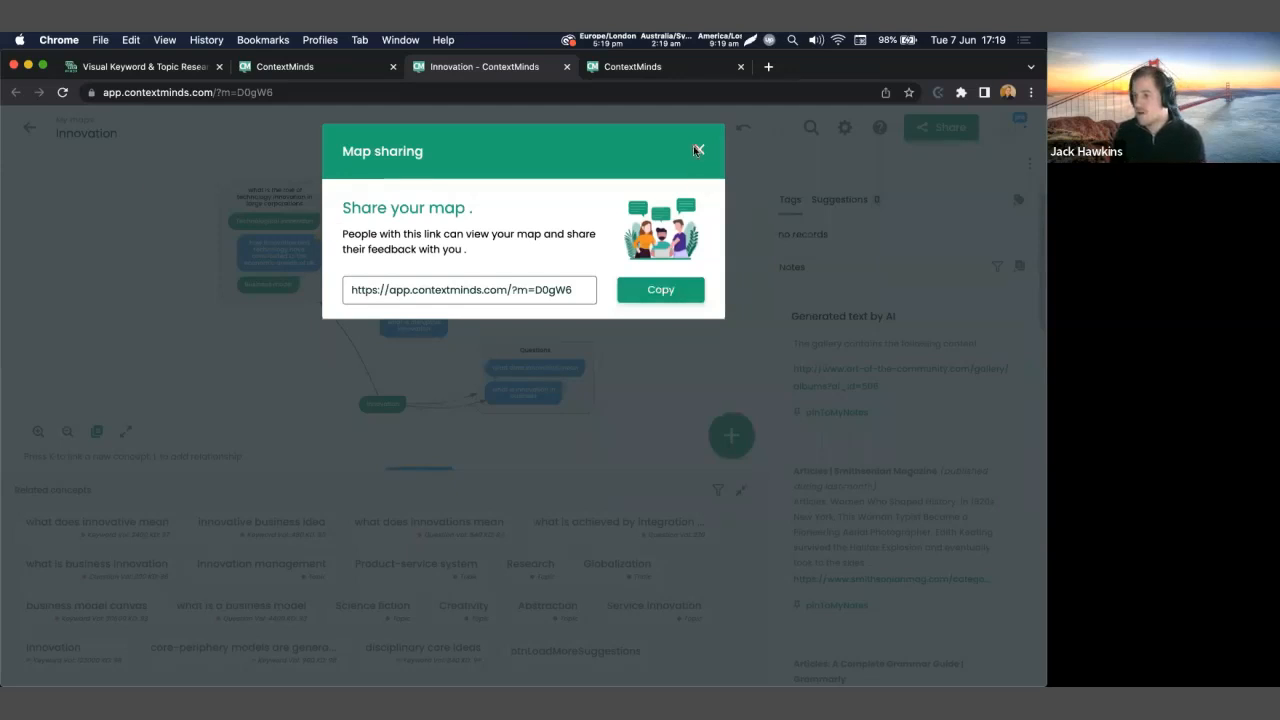
left_click(863, 131)
left_click(845, 130)
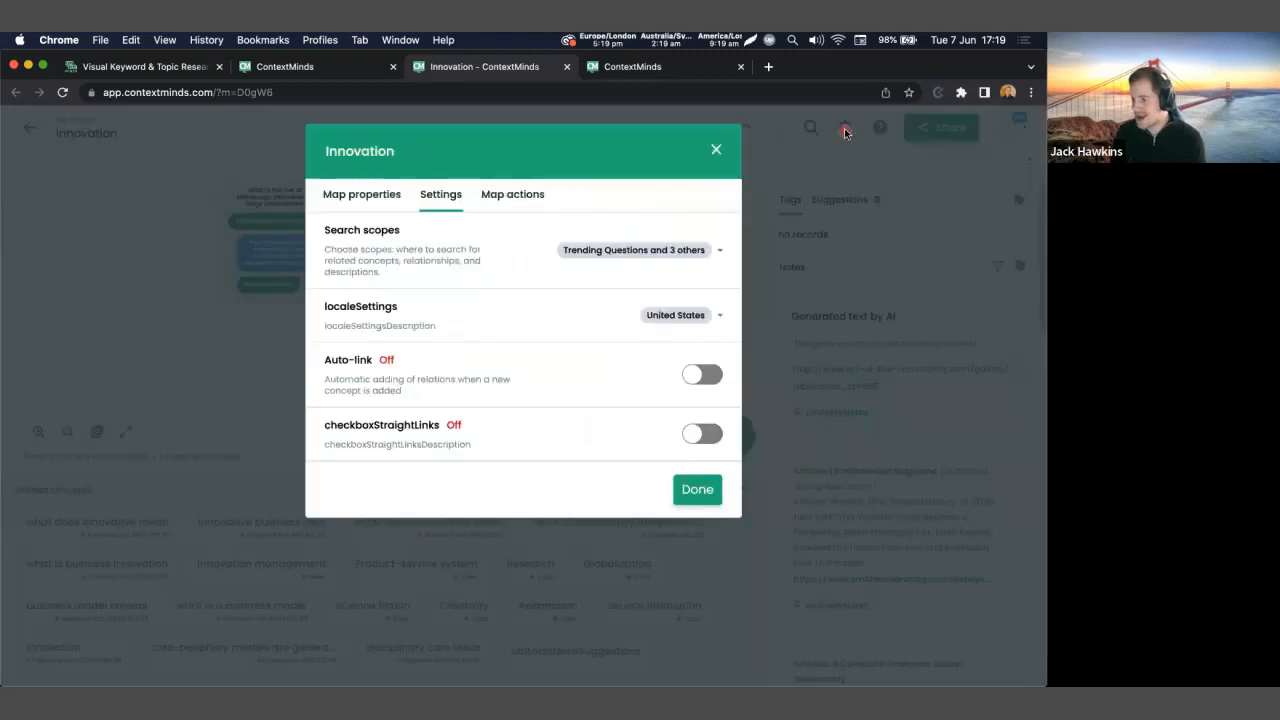
left_click(521, 196)
scroll(523, 257, "down", 3)
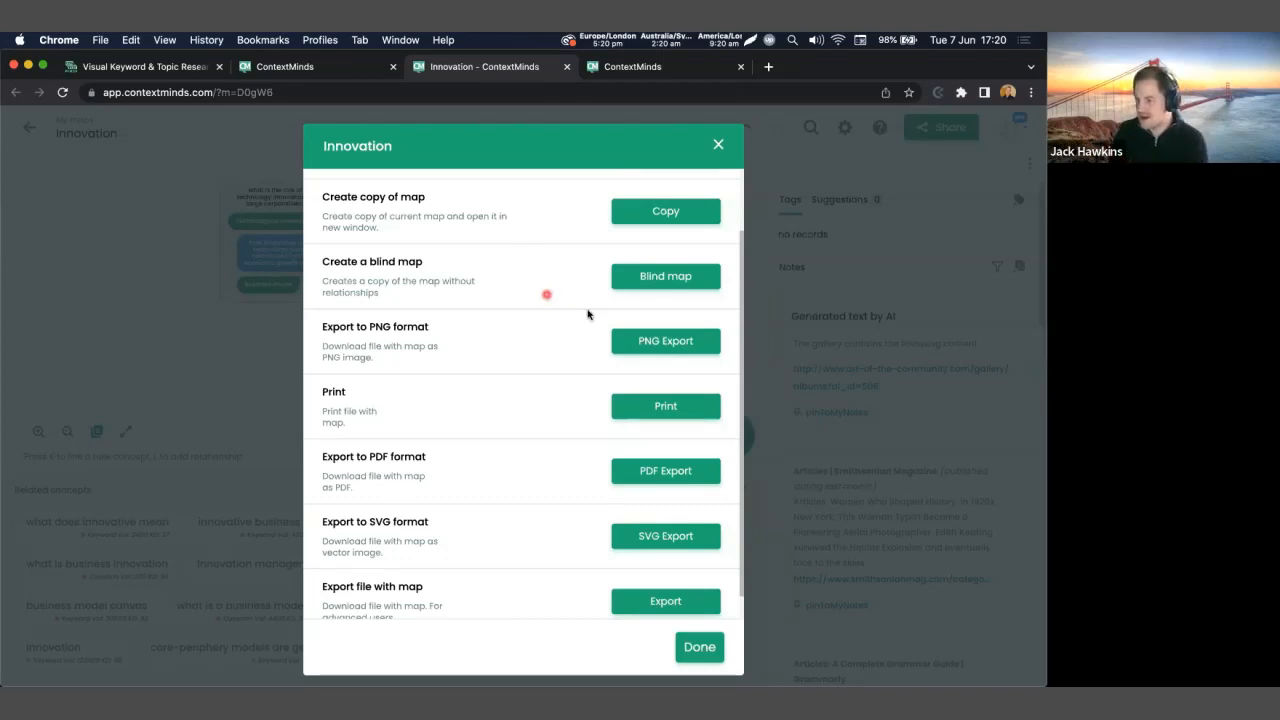
left_click(667, 406)
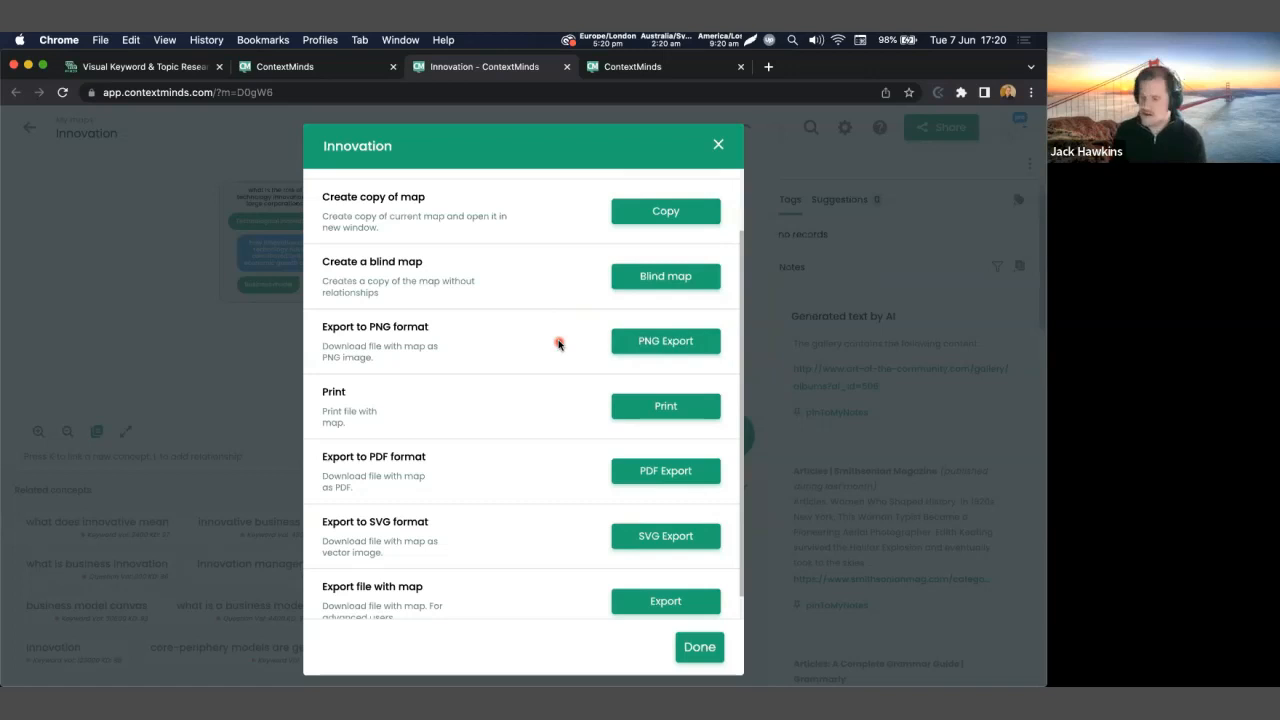
scroll(573, 353, "down", 1)
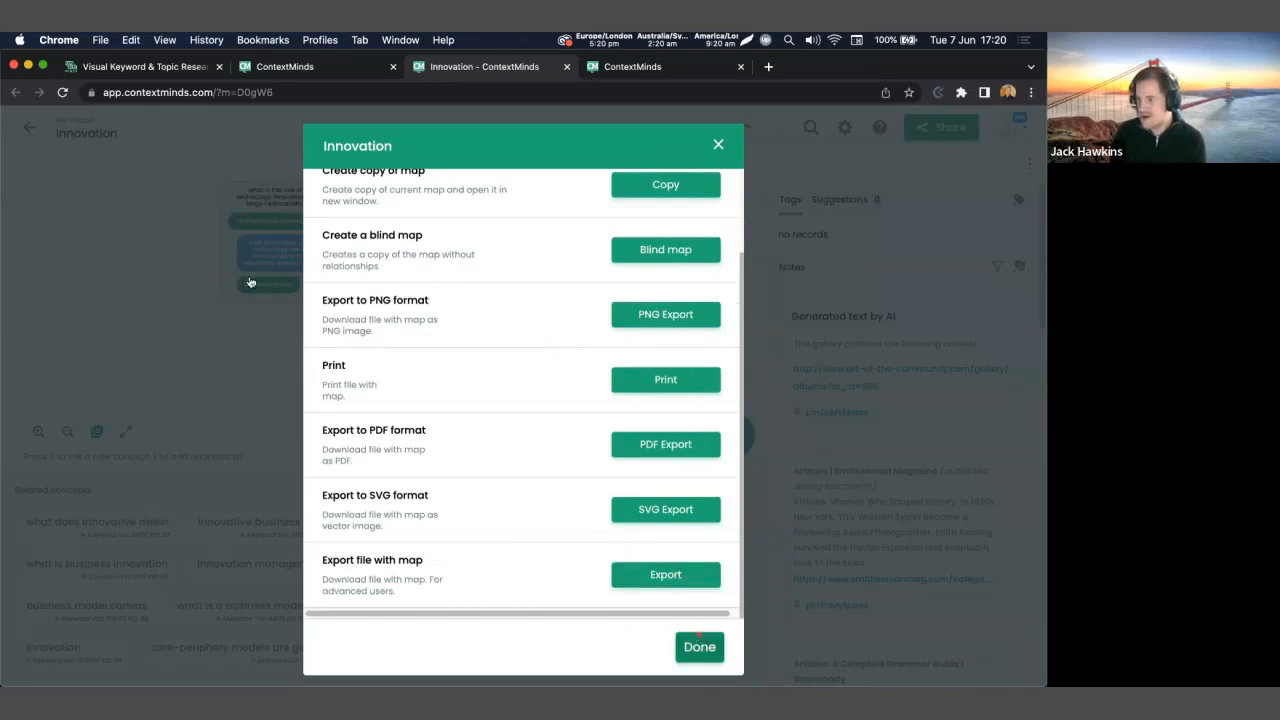
left_click(699, 646)
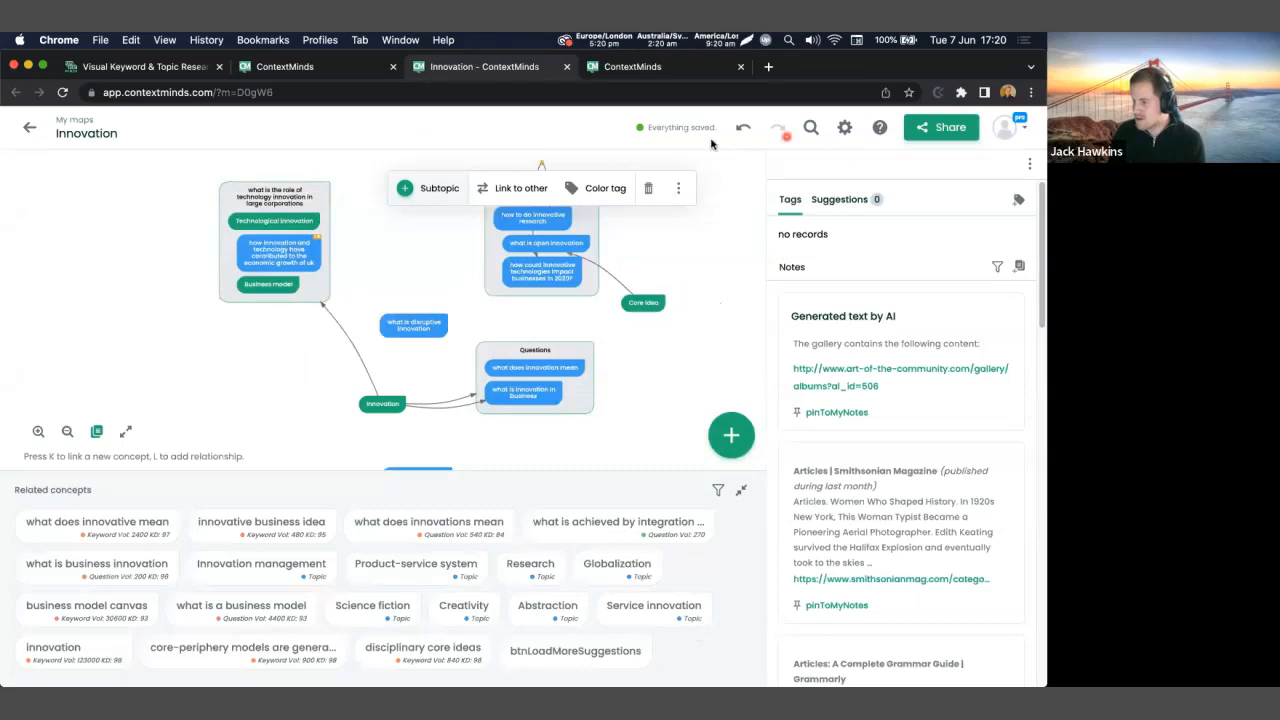
Return to the list of own maps and search the public maps for "innovation".
left_click_drag(707, 127, 724, 135)
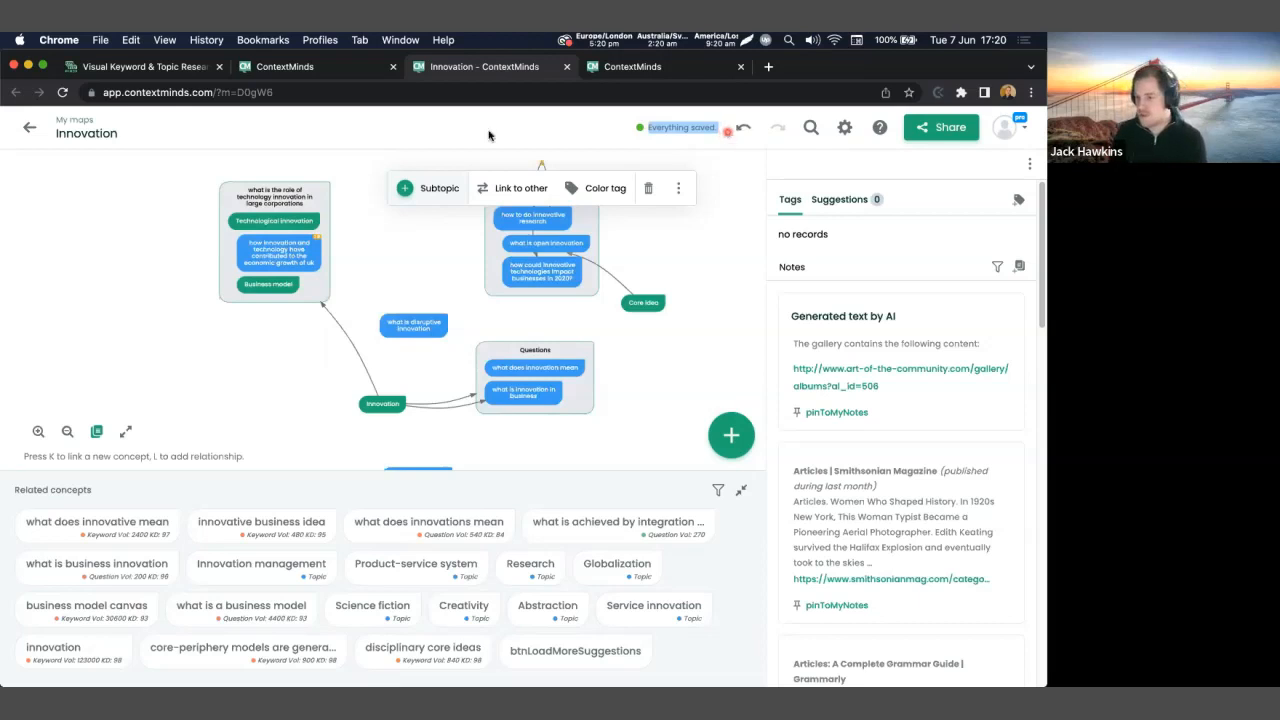
left_click(27, 132)
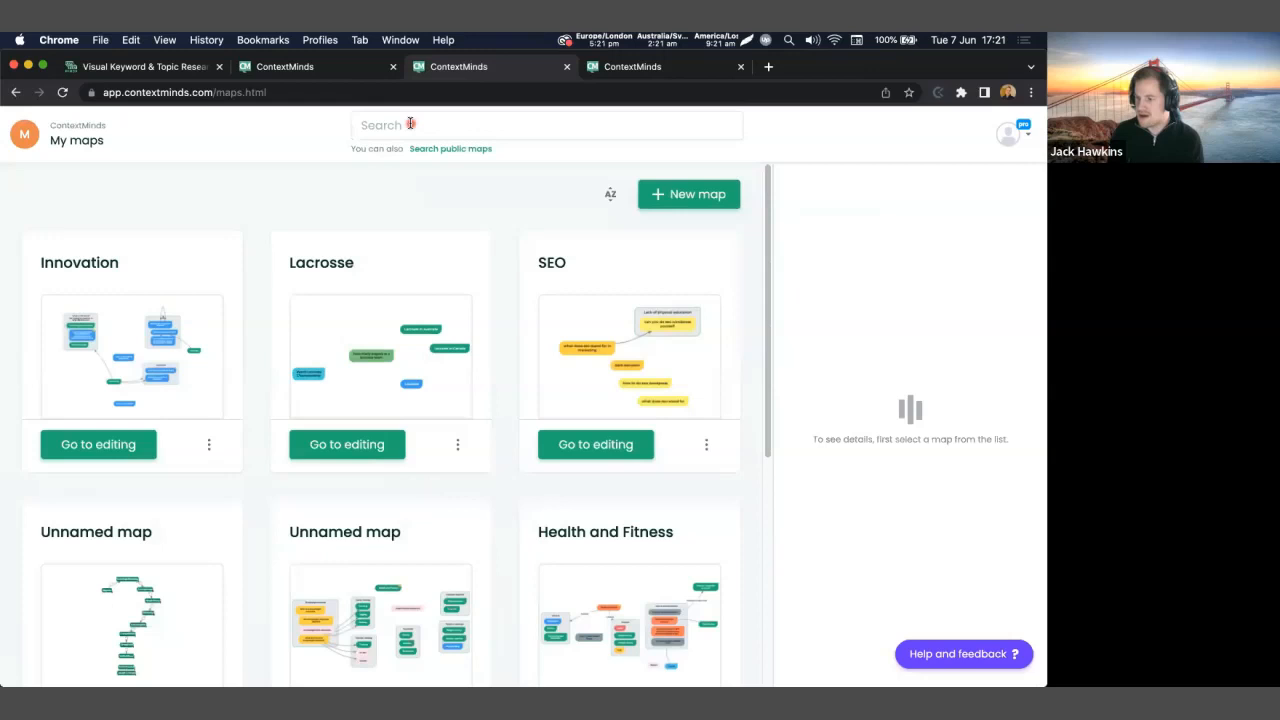
left_click(410, 124)
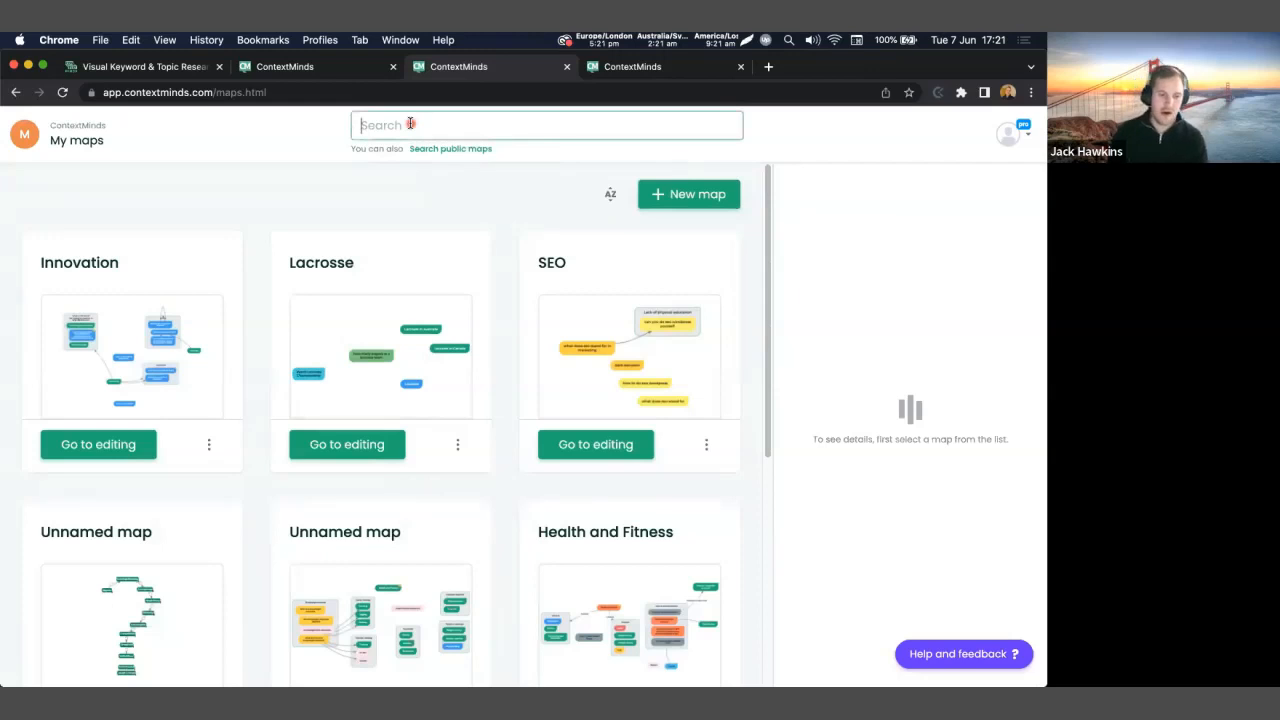
left_click(440, 149)
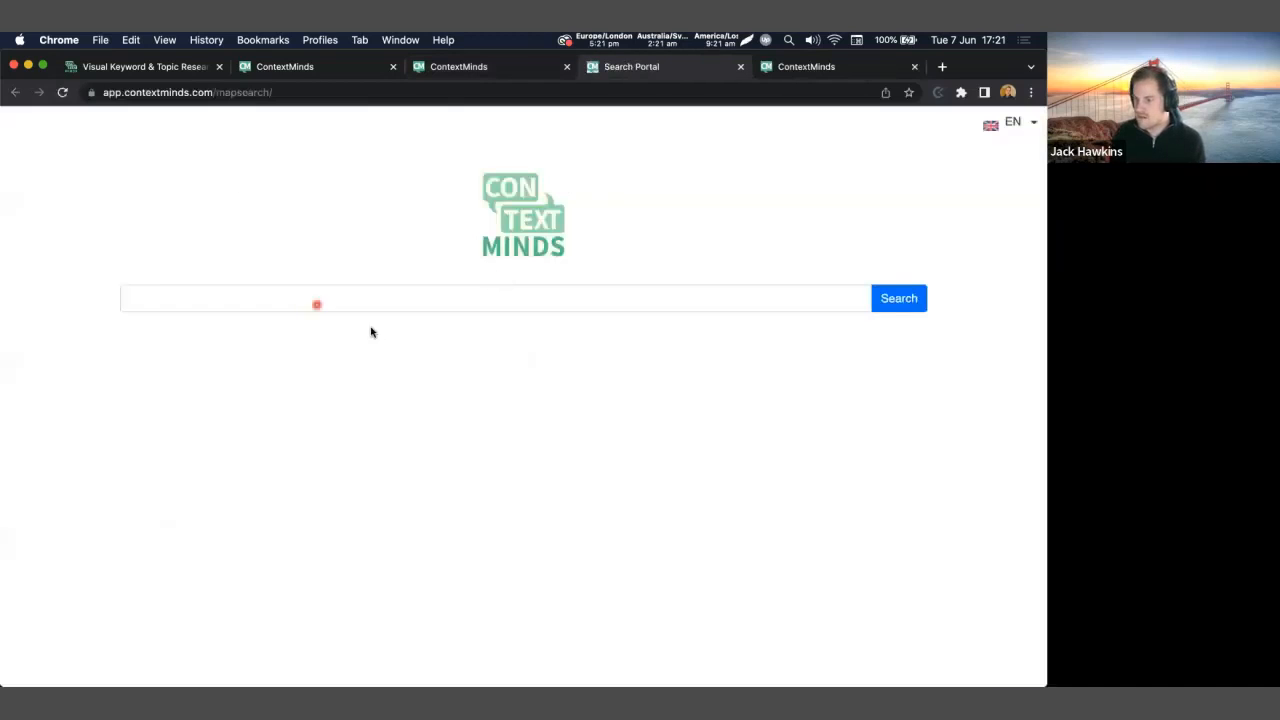
left_click(343, 304)
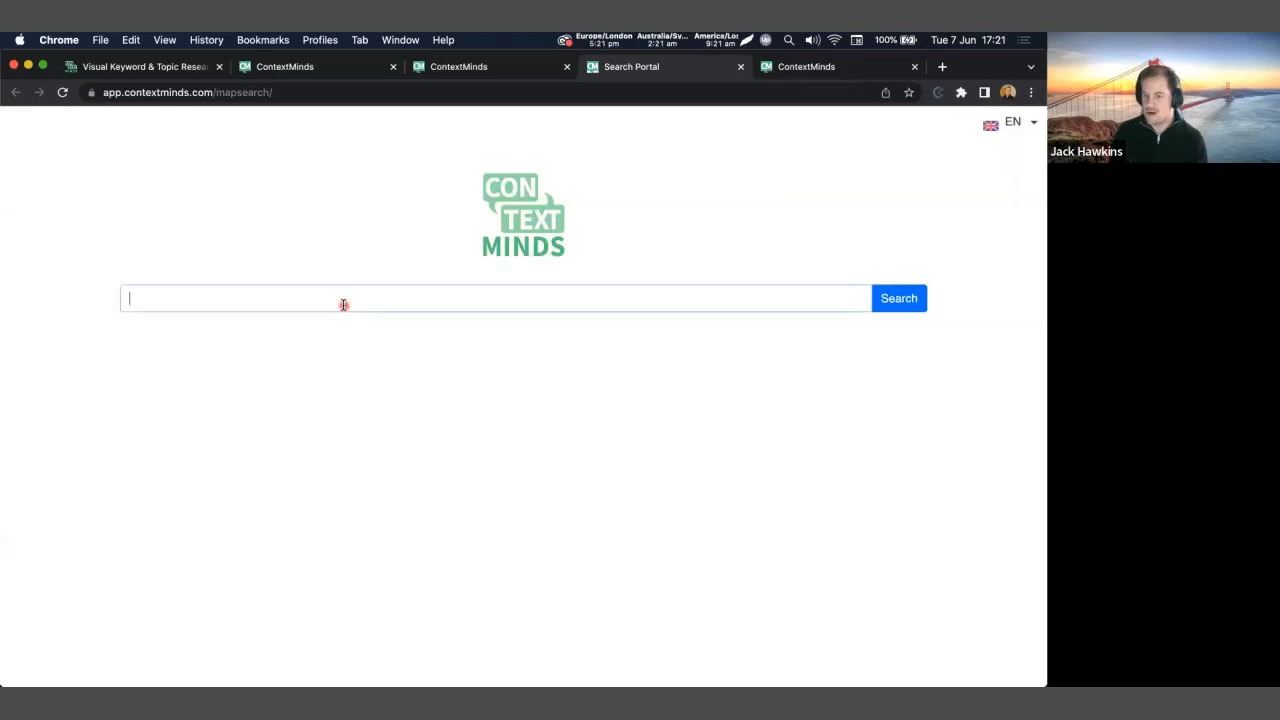
type("innovation")
key("Return")
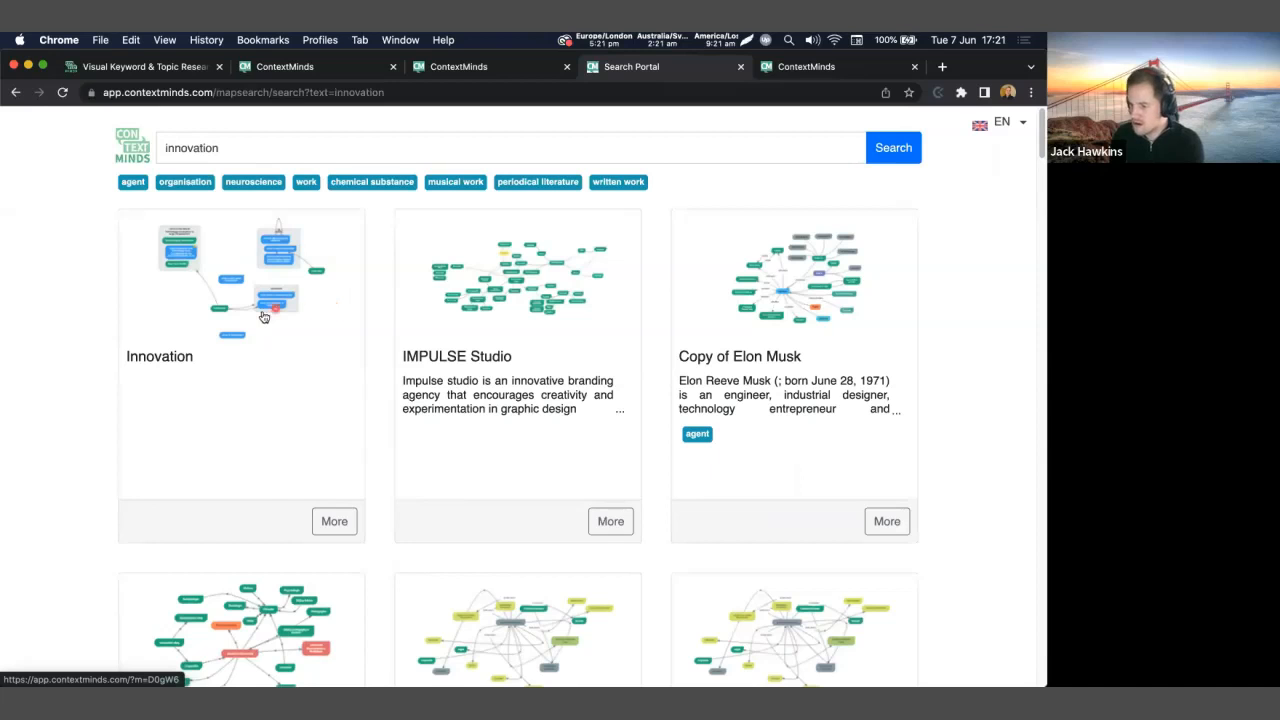
Browse the public search results and open the IMPULSE Studio map.
scroll(151, 323, "down", 4)
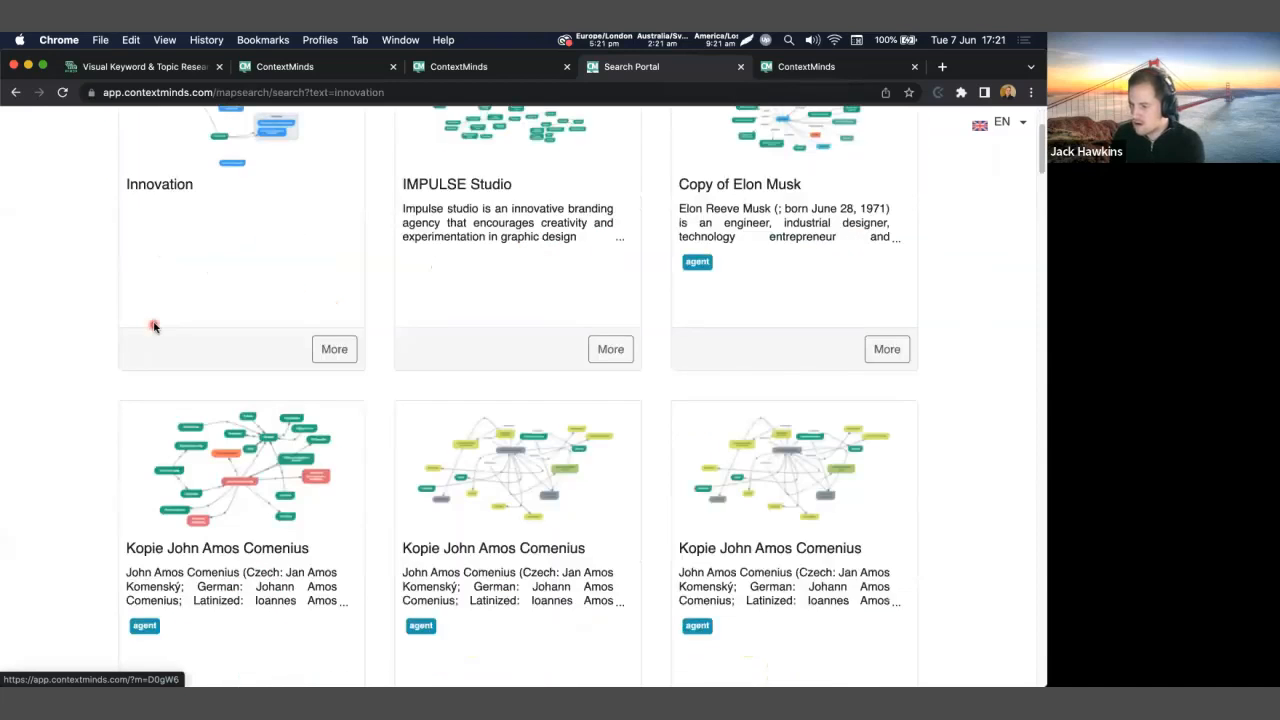
scroll(155, 326, "up", 4)
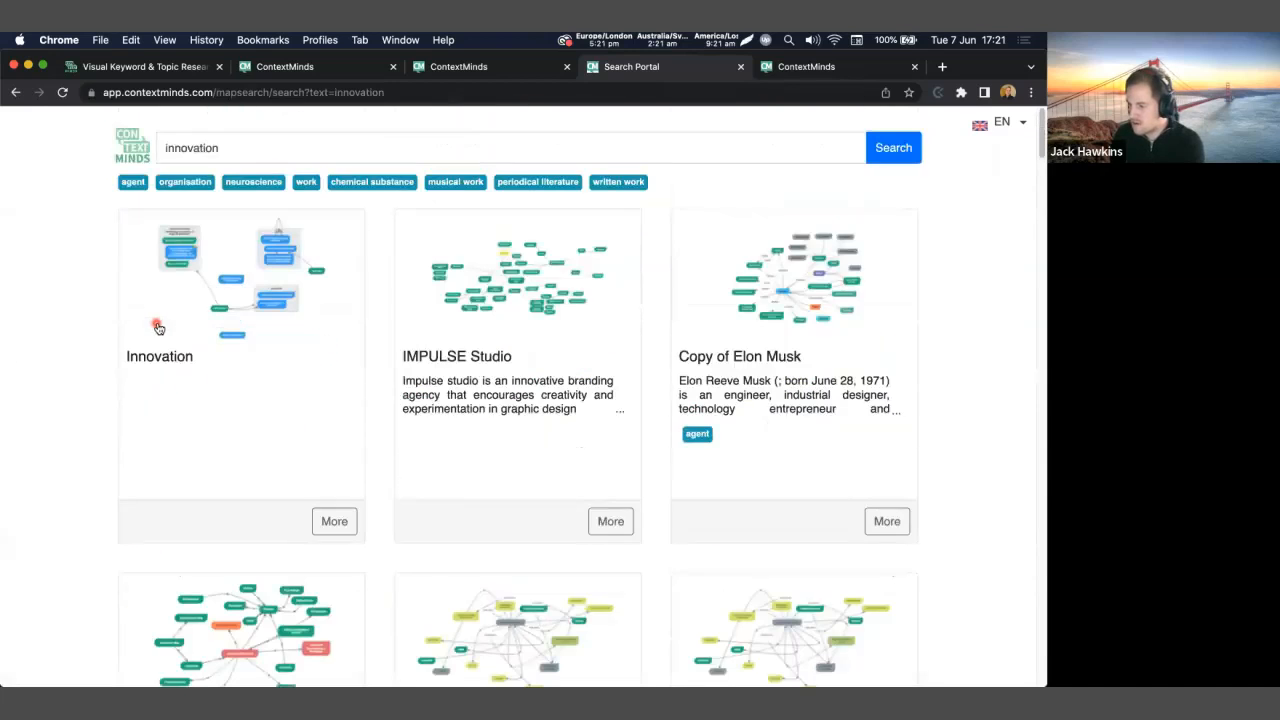
left_click(610, 522)
left_click(634, 402)
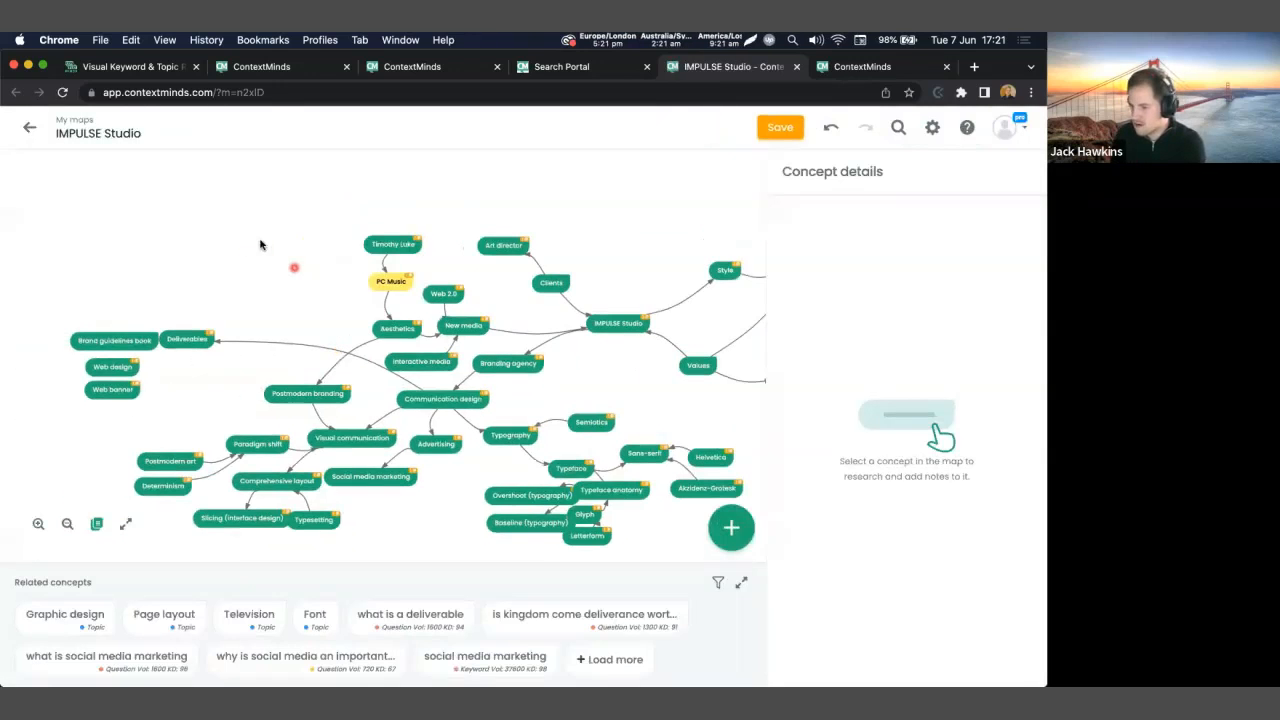
Examine the Deliverables concept's links and notes in the IMPULSE Studio map.
left_click(157, 311)
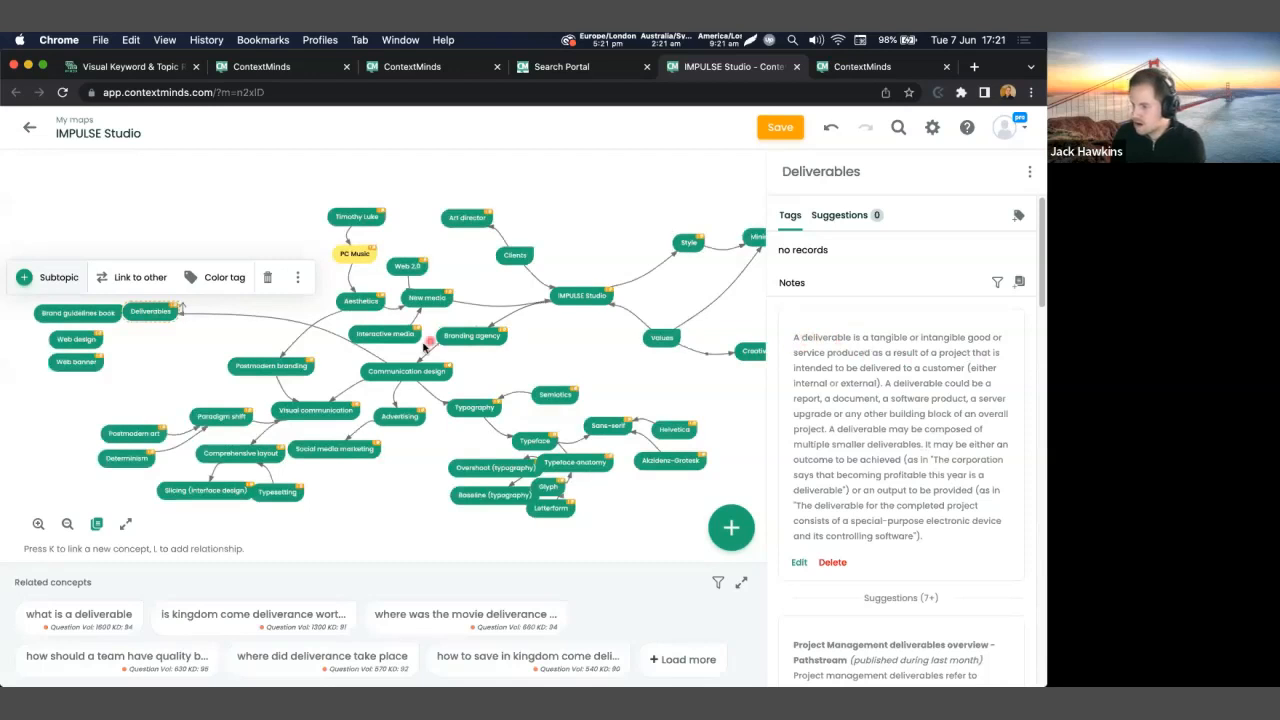
left_click_drag(513, 364, 503, 354)
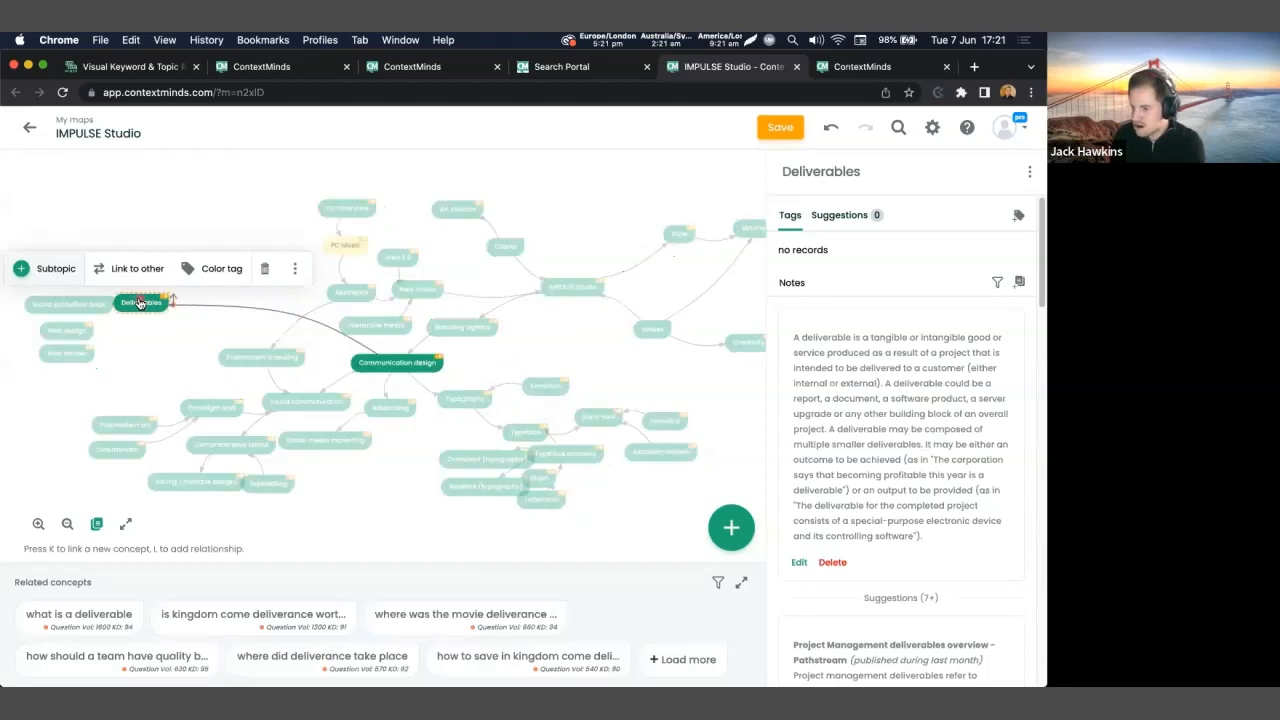
left_click_drag(149, 343, 220, 338)
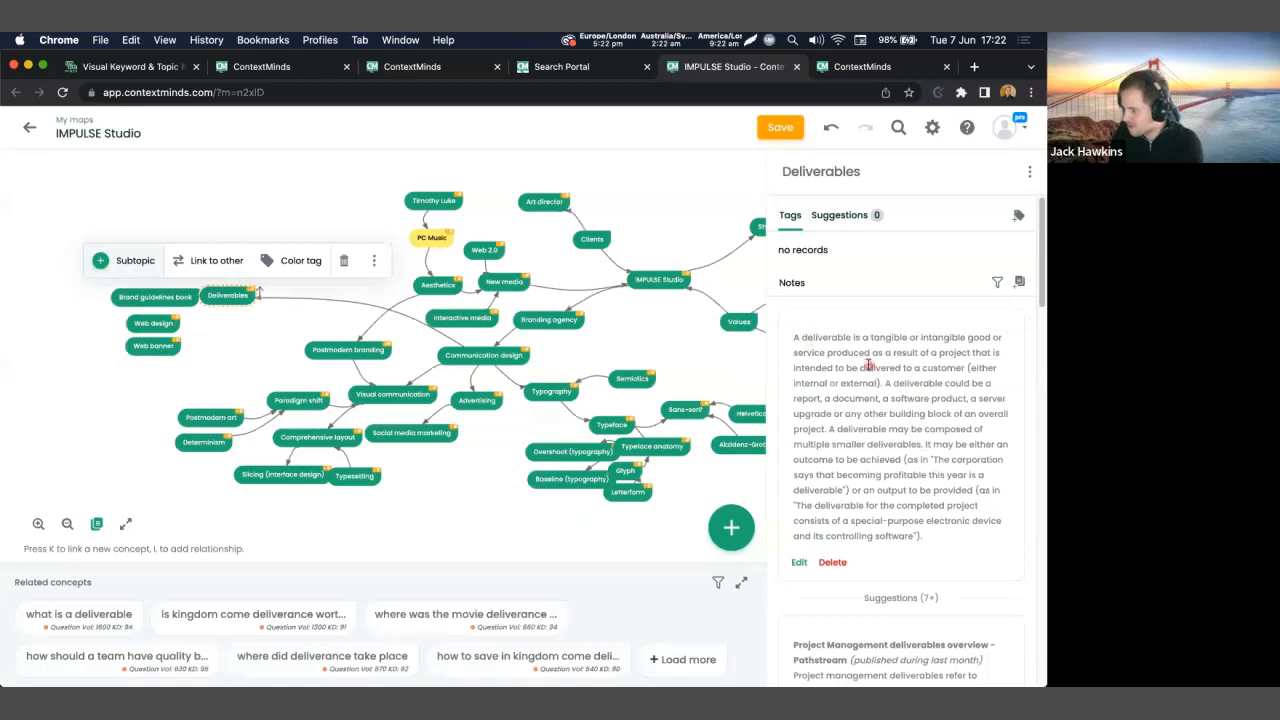
scroll(848, 345, "down", 5)
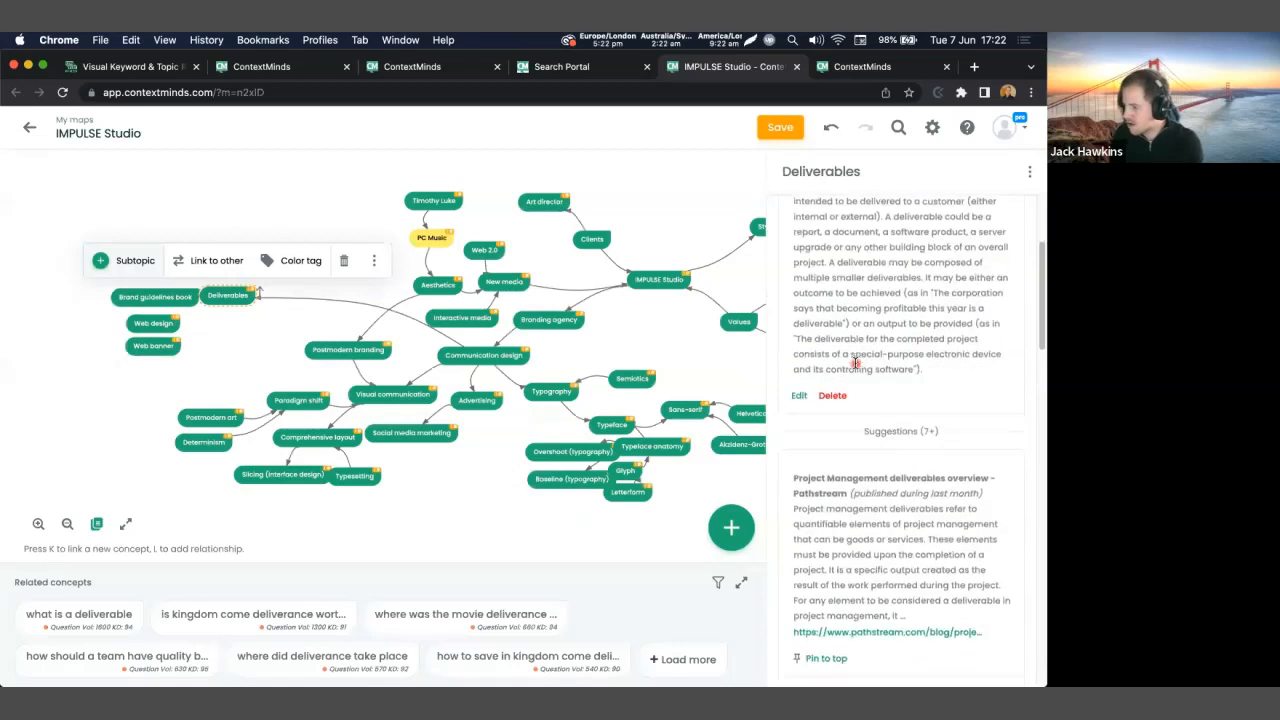
scroll(862, 350, "up", 5)
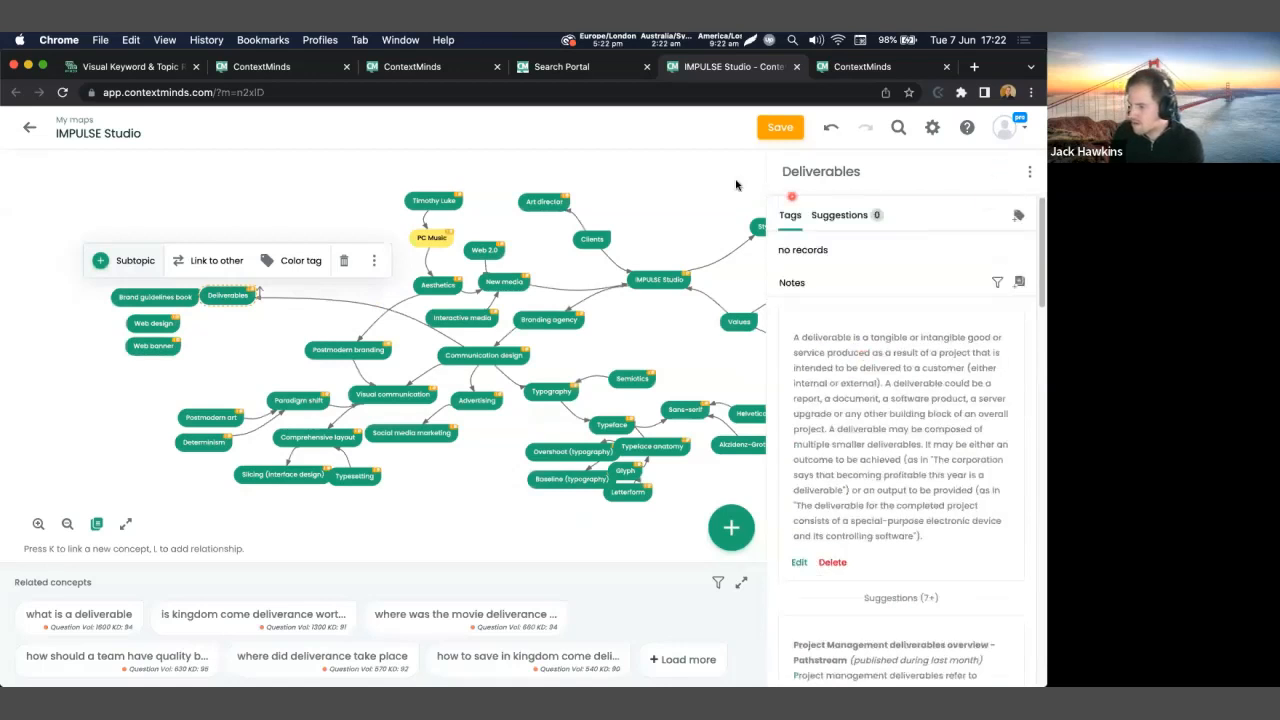
Examine the PC Music concept's tag and notes, and look over the rest of the IMPULSE Studio map.
left_click_drag(641, 182, 623, 180)
left_click(335, 236)
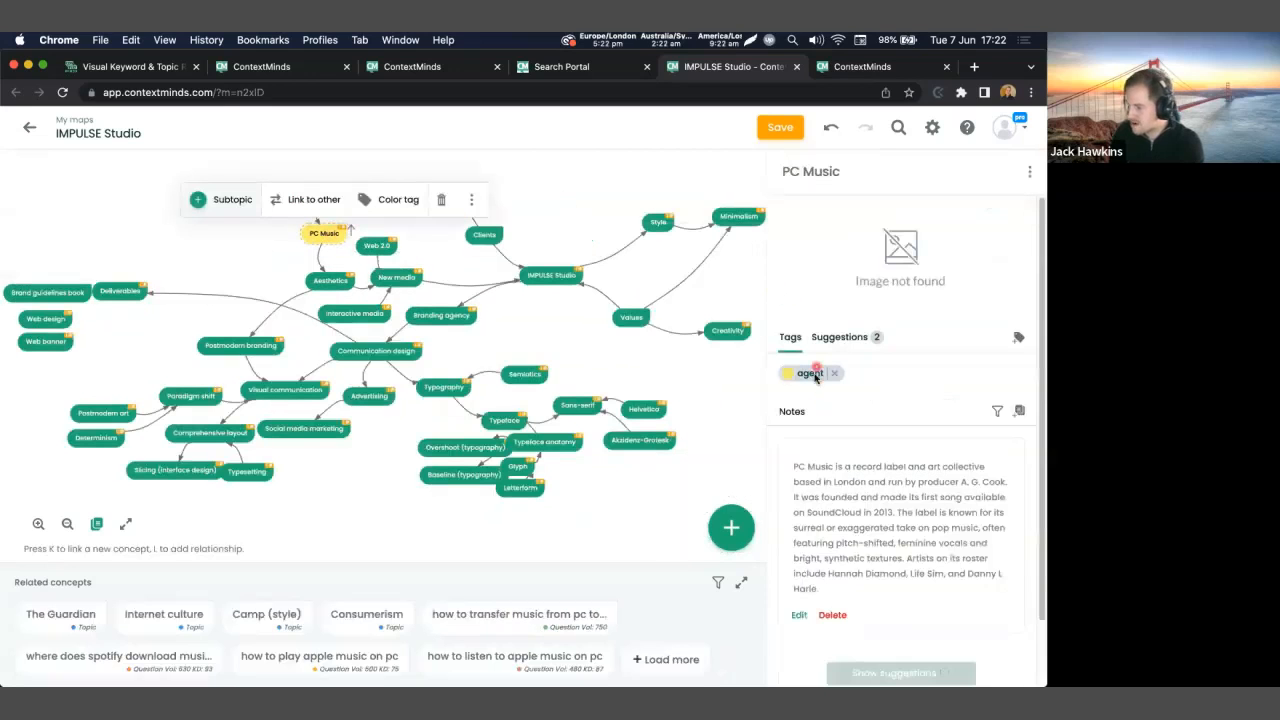
scroll(631, 346, "right", 3)
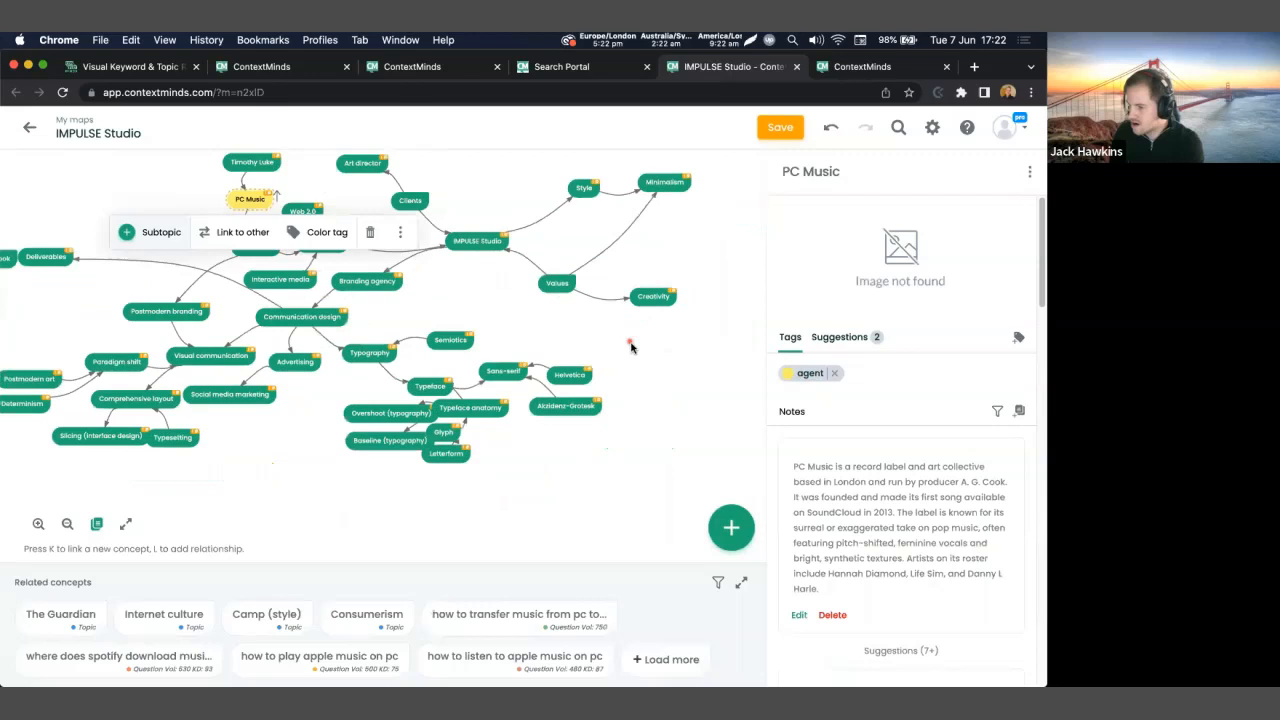
scroll(630, 345, "up", 3)
scroll(630, 345, "left", 3)
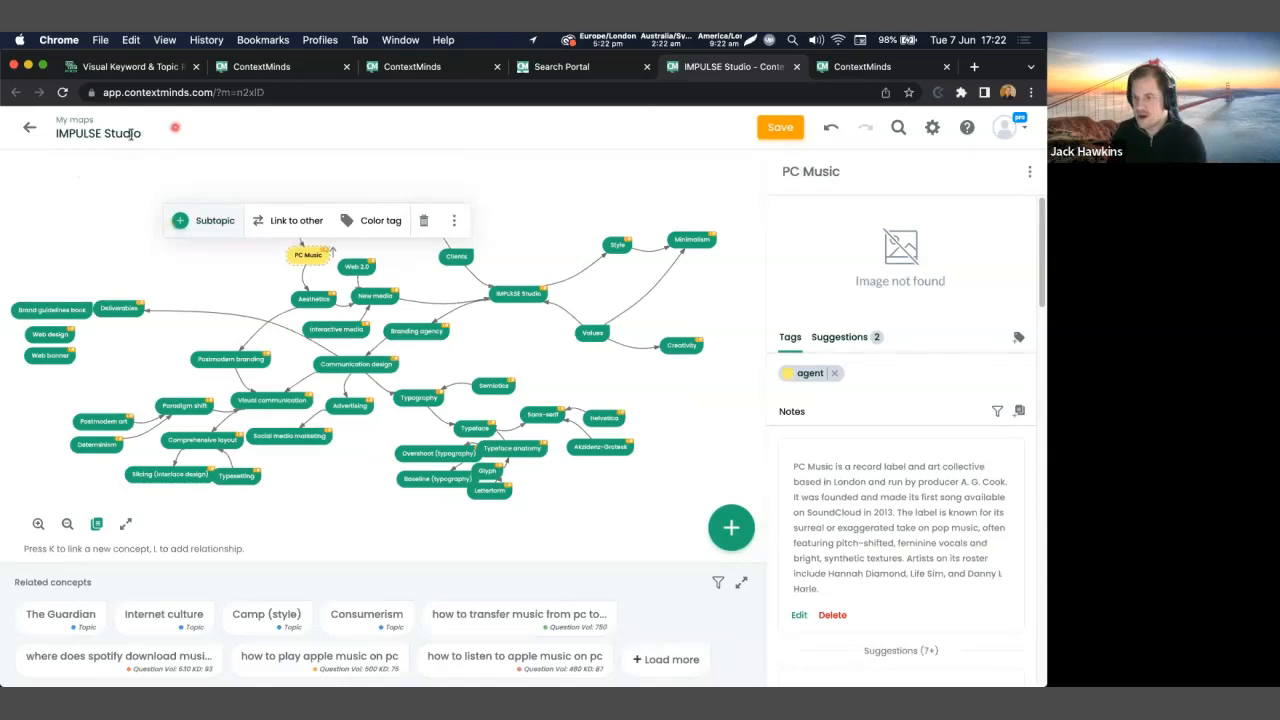
Leave the IMPULSE Studio map without saving and return to the list of own maps.
left_click(29, 131)
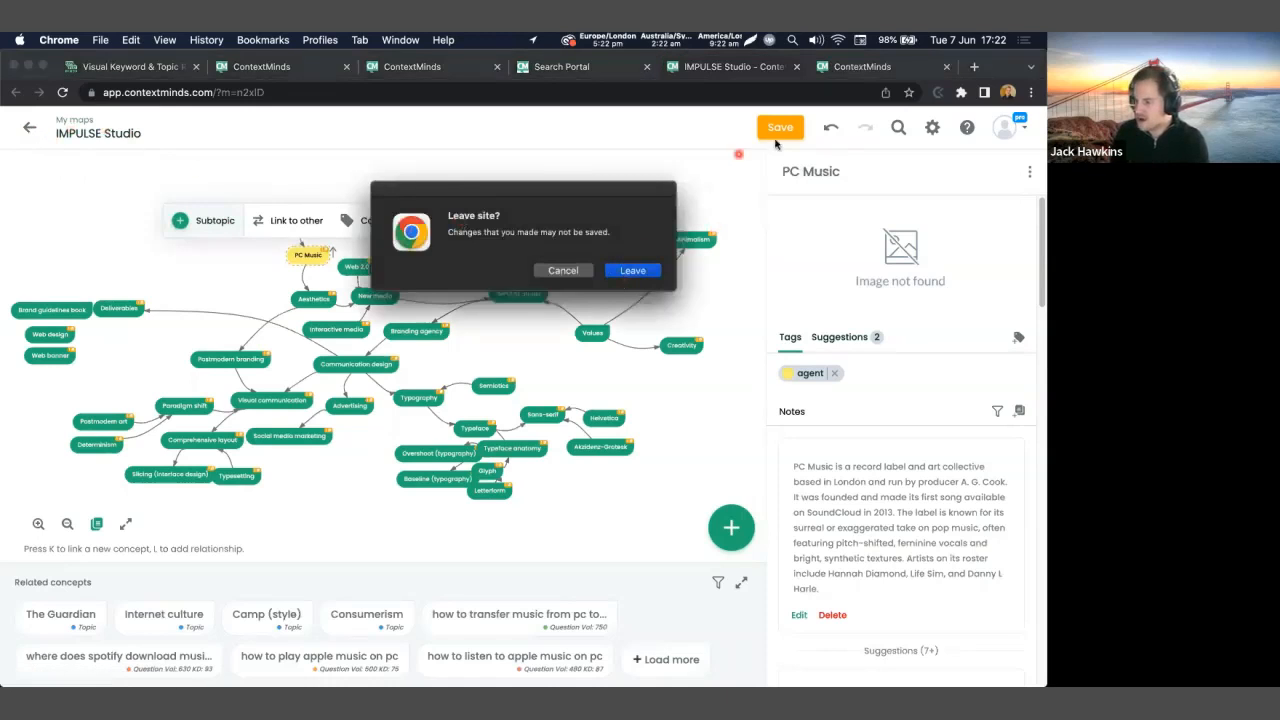
left_click(630, 270)
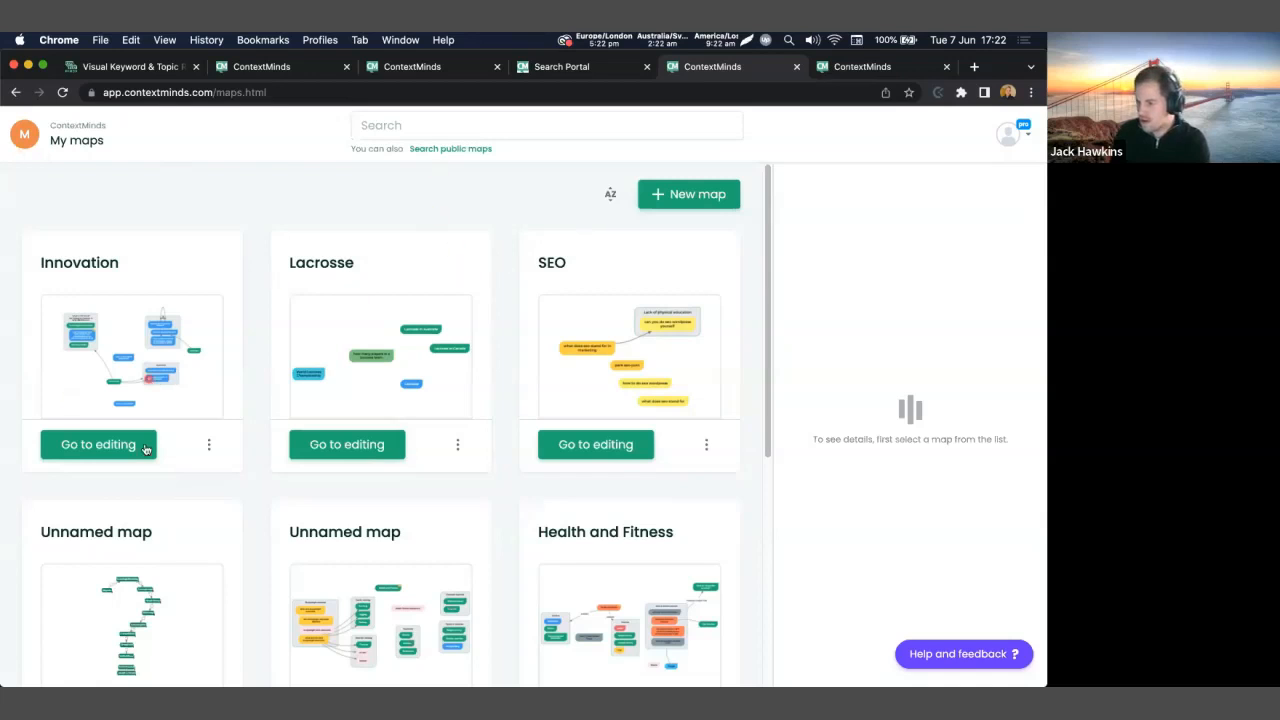
Open the Innovation map's settings, toggle its Private map option on and back off, and confirm the settings.
left_click(208, 444)
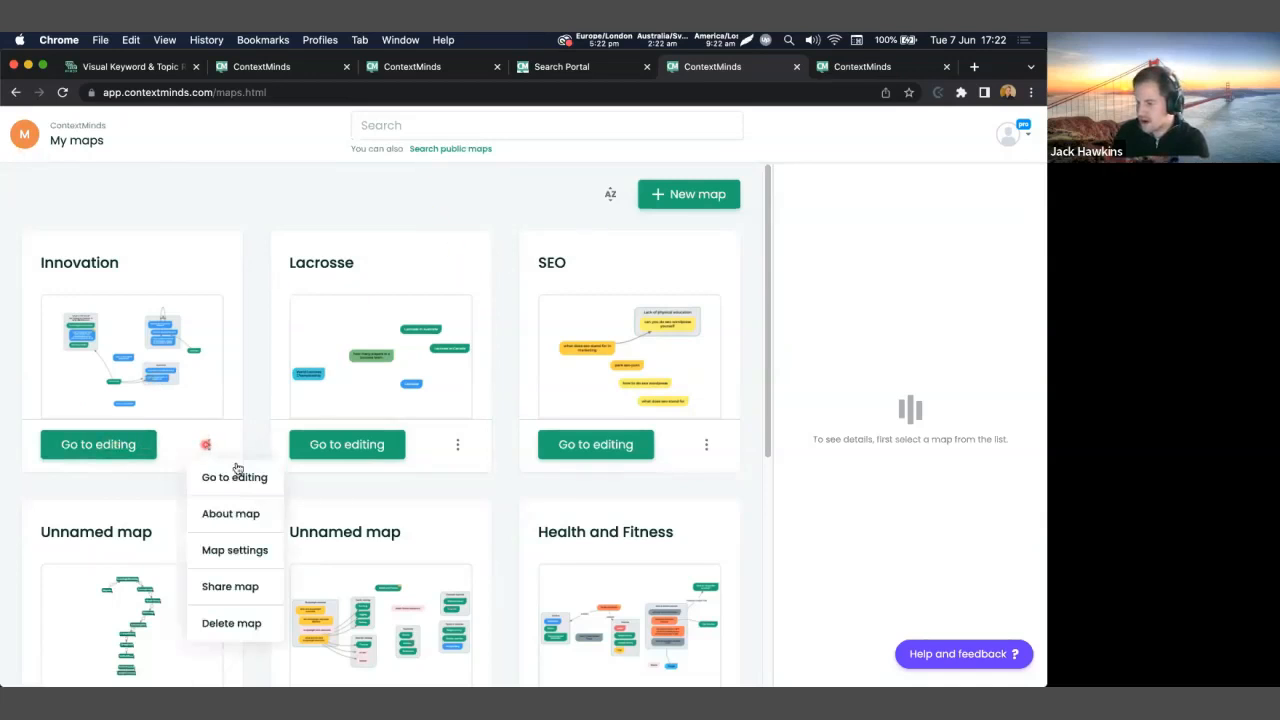
left_click(245, 550)
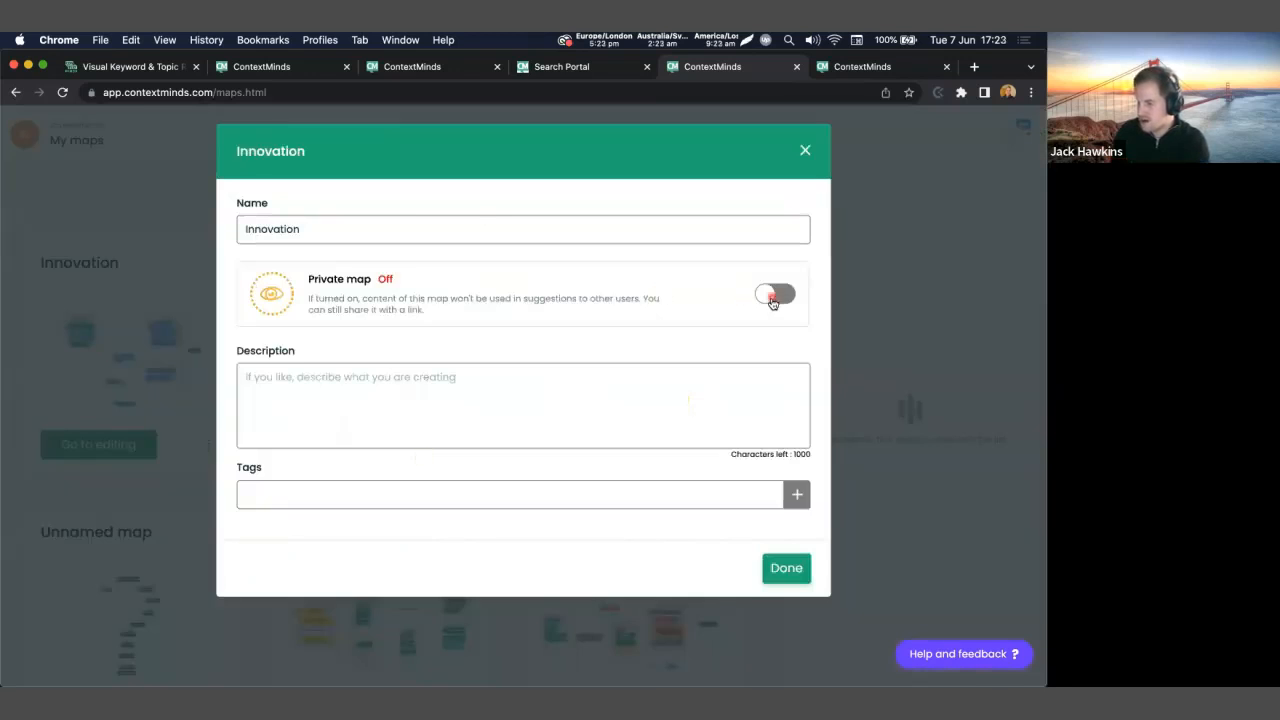
left_click(781, 297)
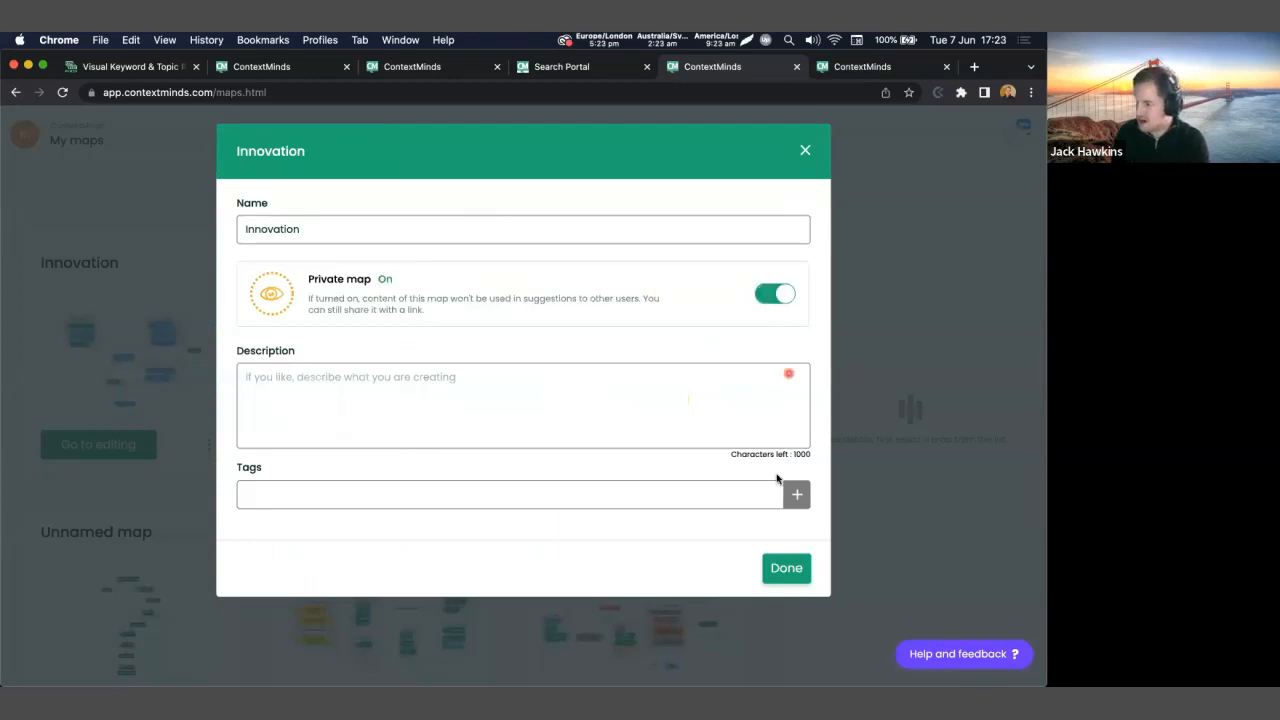
left_click(776, 297)
left_click(784, 570)
Look through the list of own maps and its sorting options.
scroll(375, 325, "down", 3)
scroll(420, 310, "up", 3)
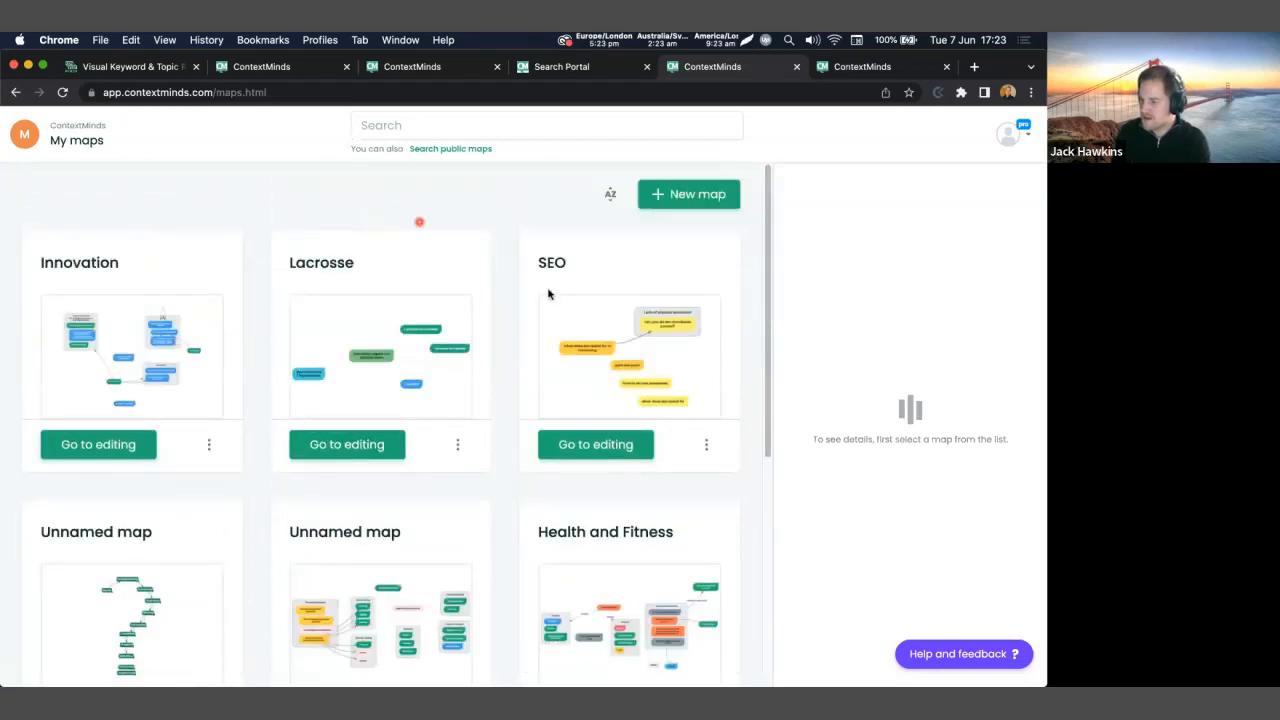
left_click(610, 194)
left_click(648, 266)
left_click(610, 195)
left_click(622, 237)
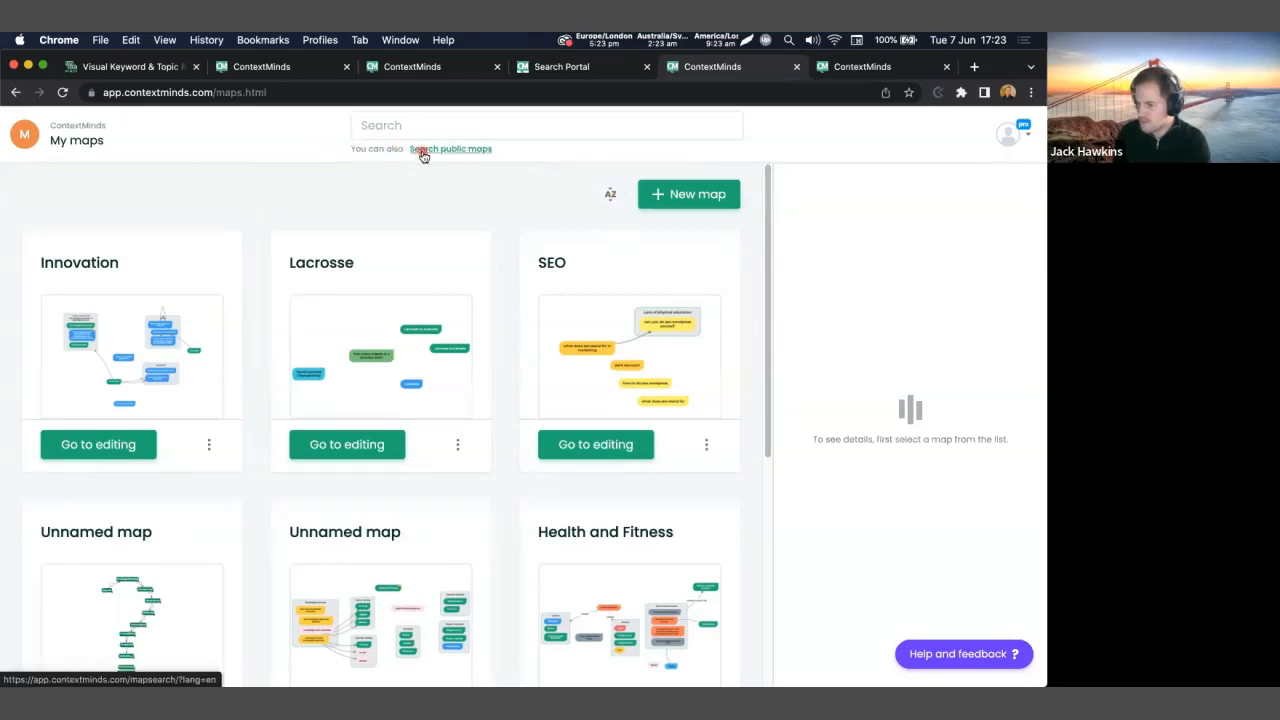
Reopen the Innovation map and look over its concepts and the expanded list of related concepts.
left_click(364, 444)
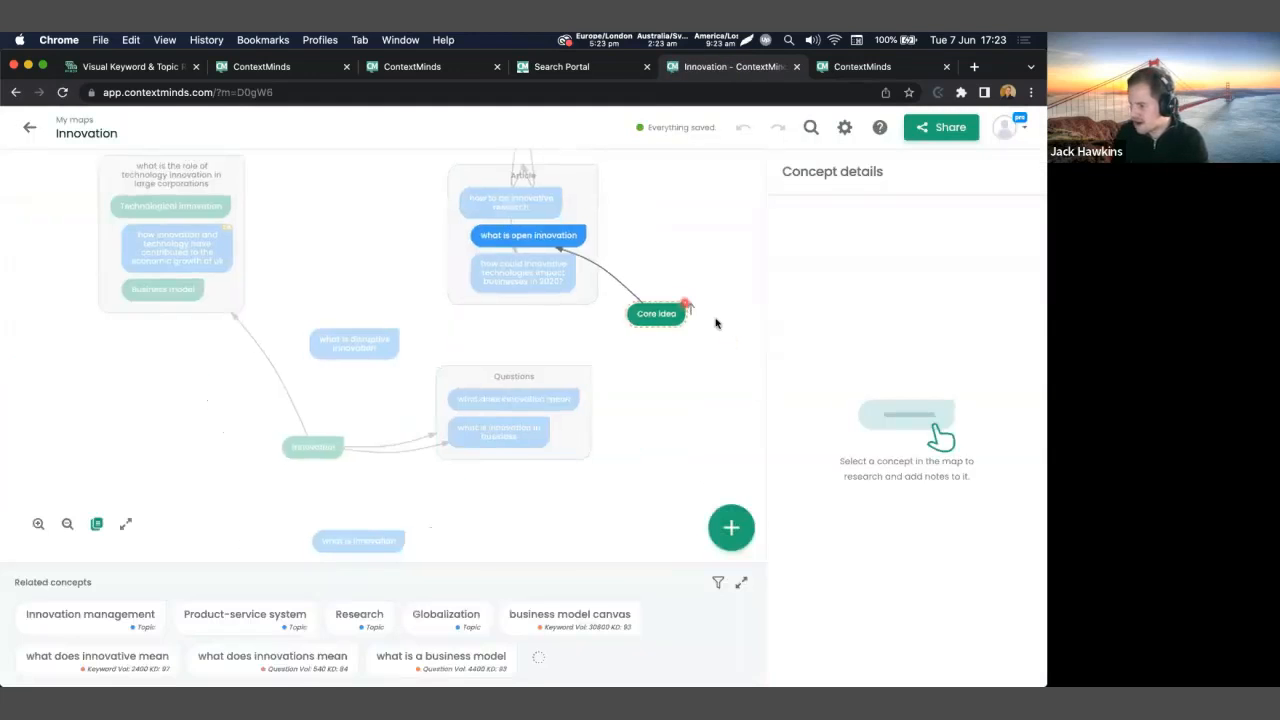
left_click(743, 585)
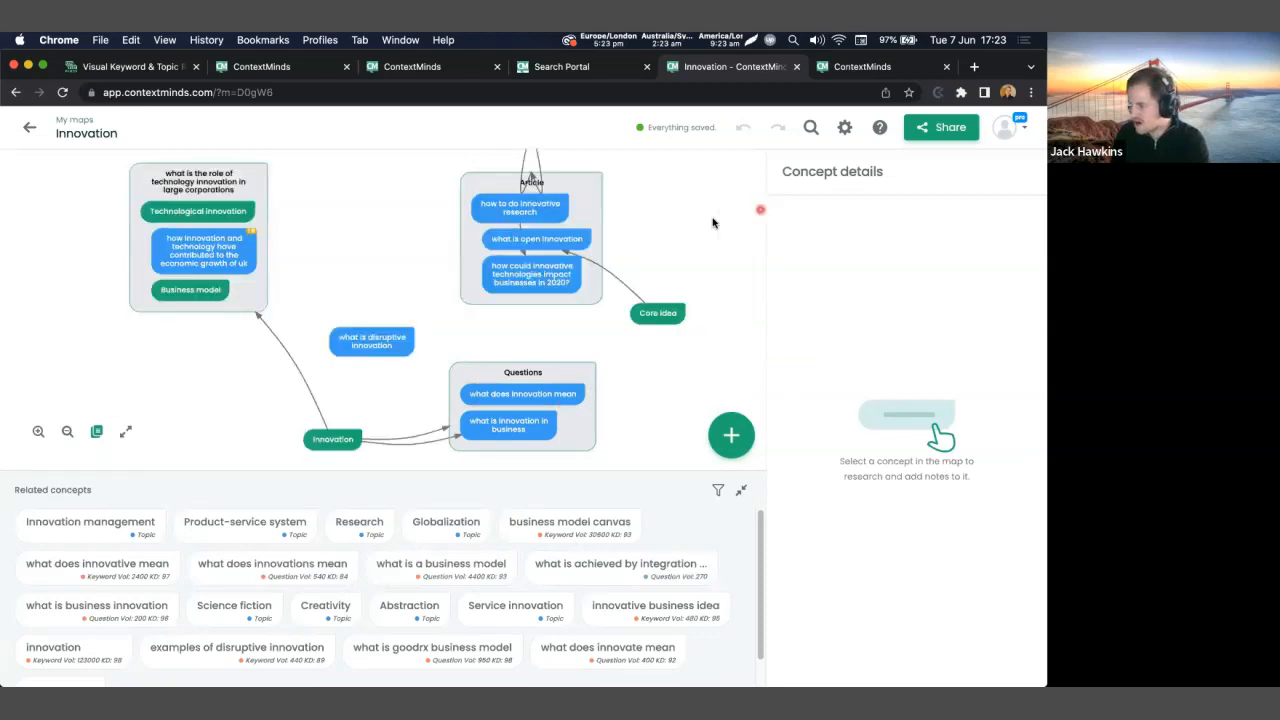
left_click_drag(710, 214, 640, 236)
scroll(694, 287, "down", 2)
scroll(711, 240, "down", 1)
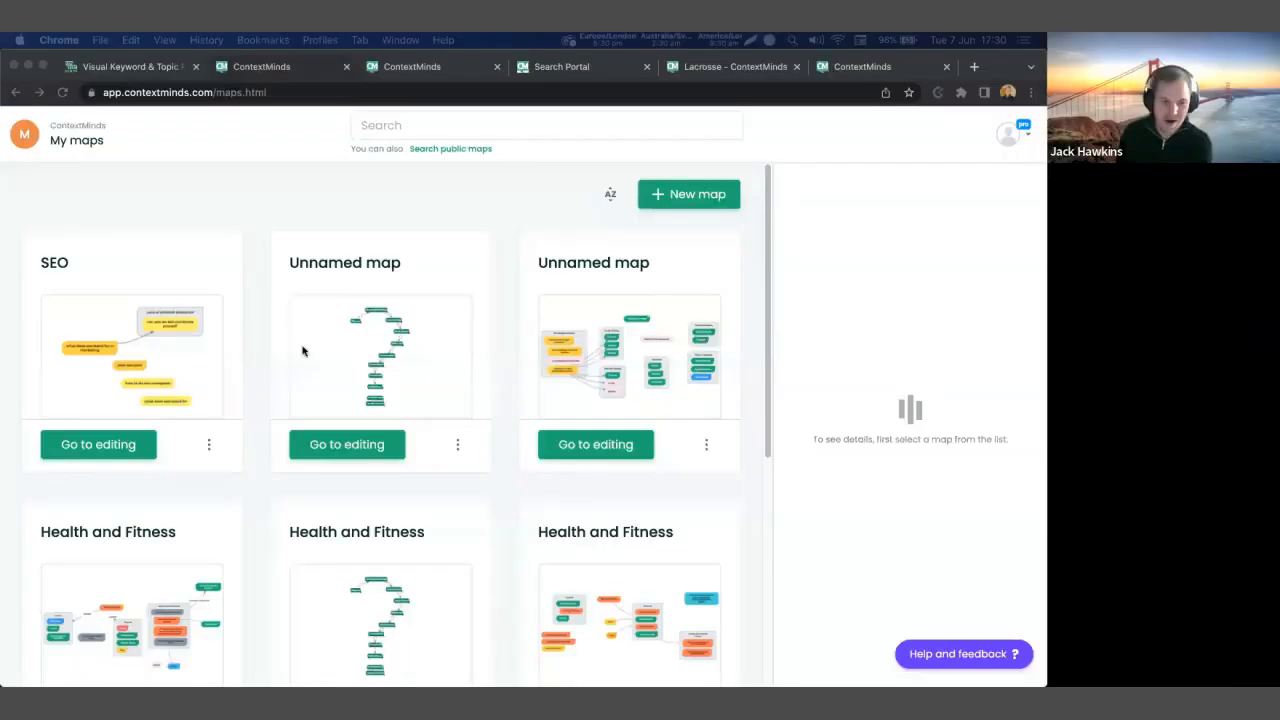
Create a new private map named Bicycles.
left_click(477, 184)
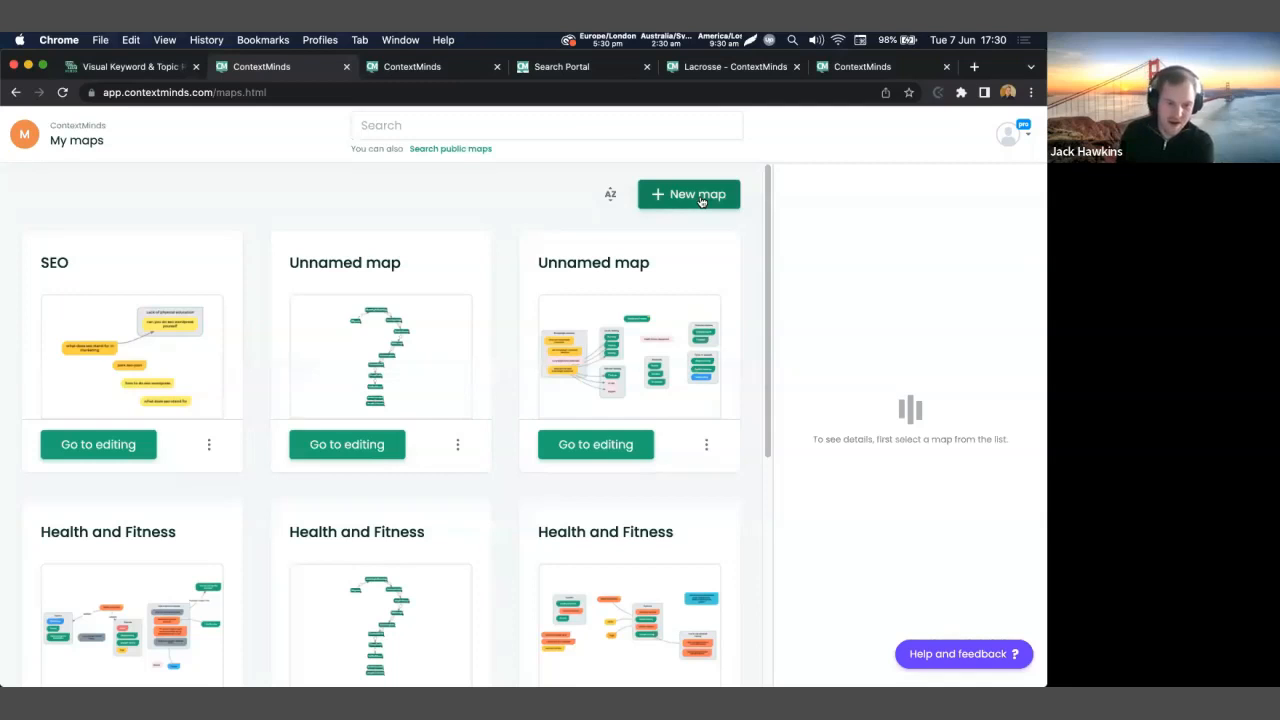
left_click(699, 206)
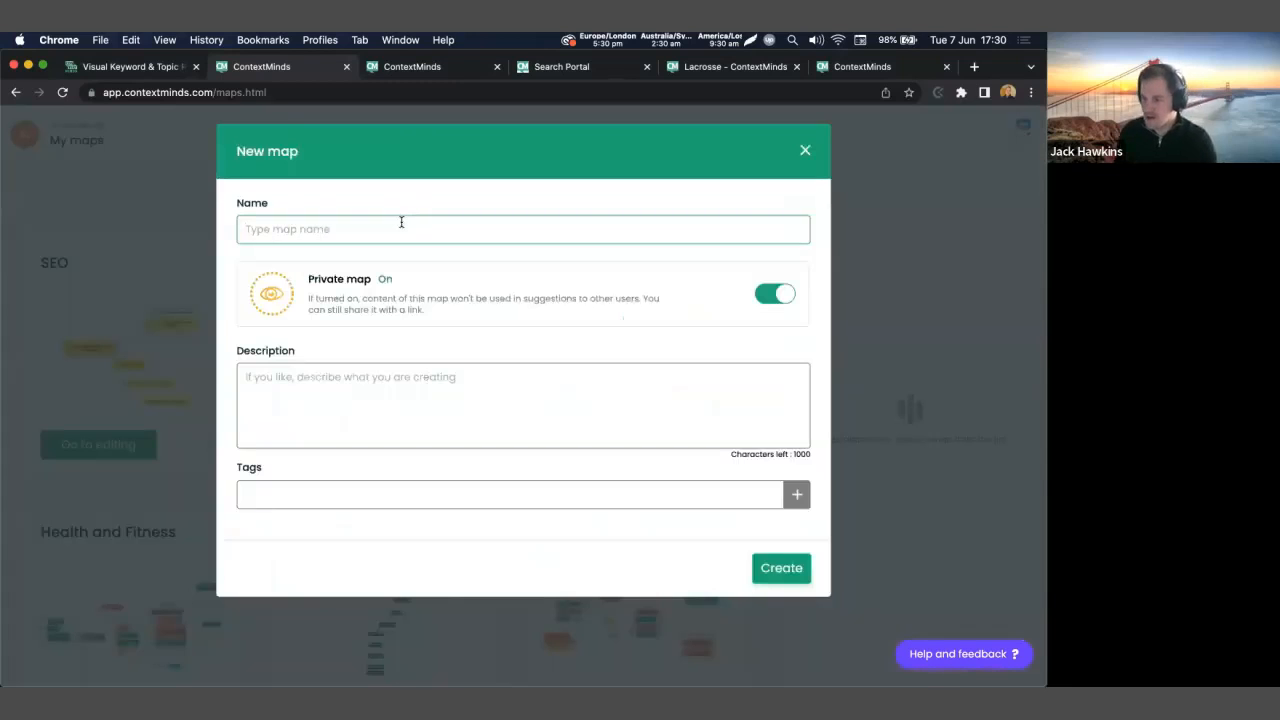
left_click(404, 222)
type("Bicycles")
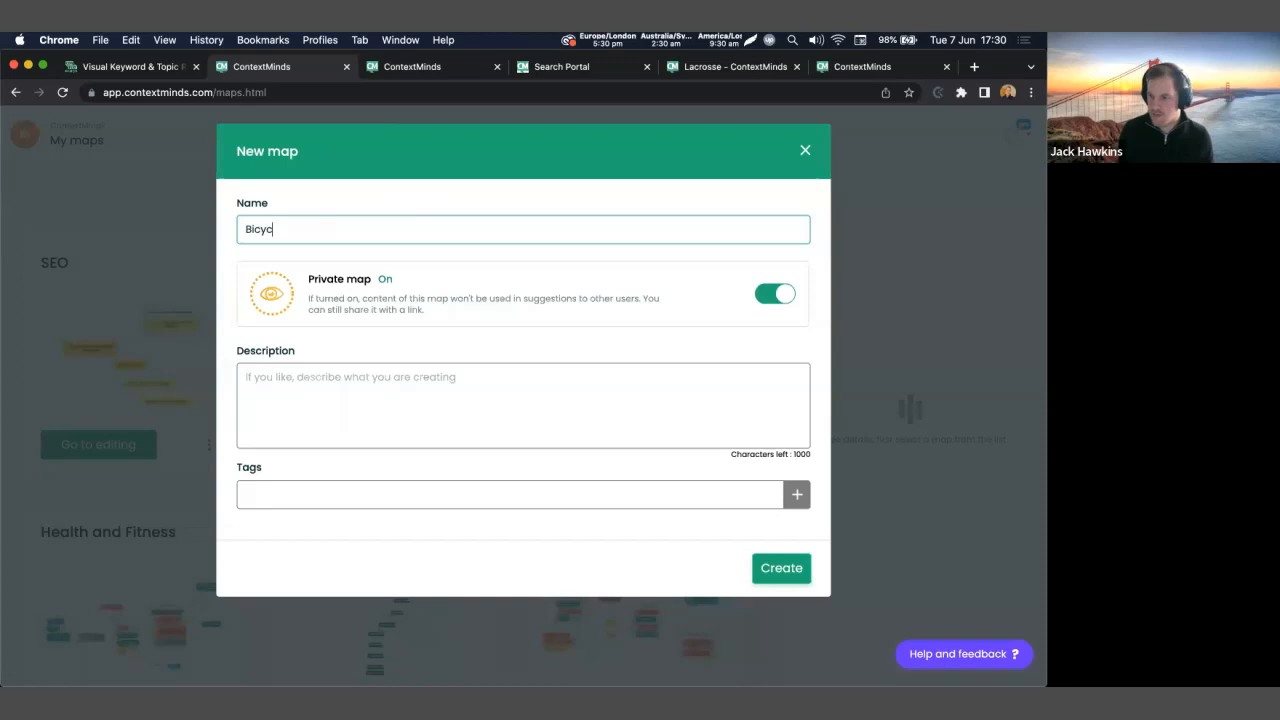
left_click(780, 568)
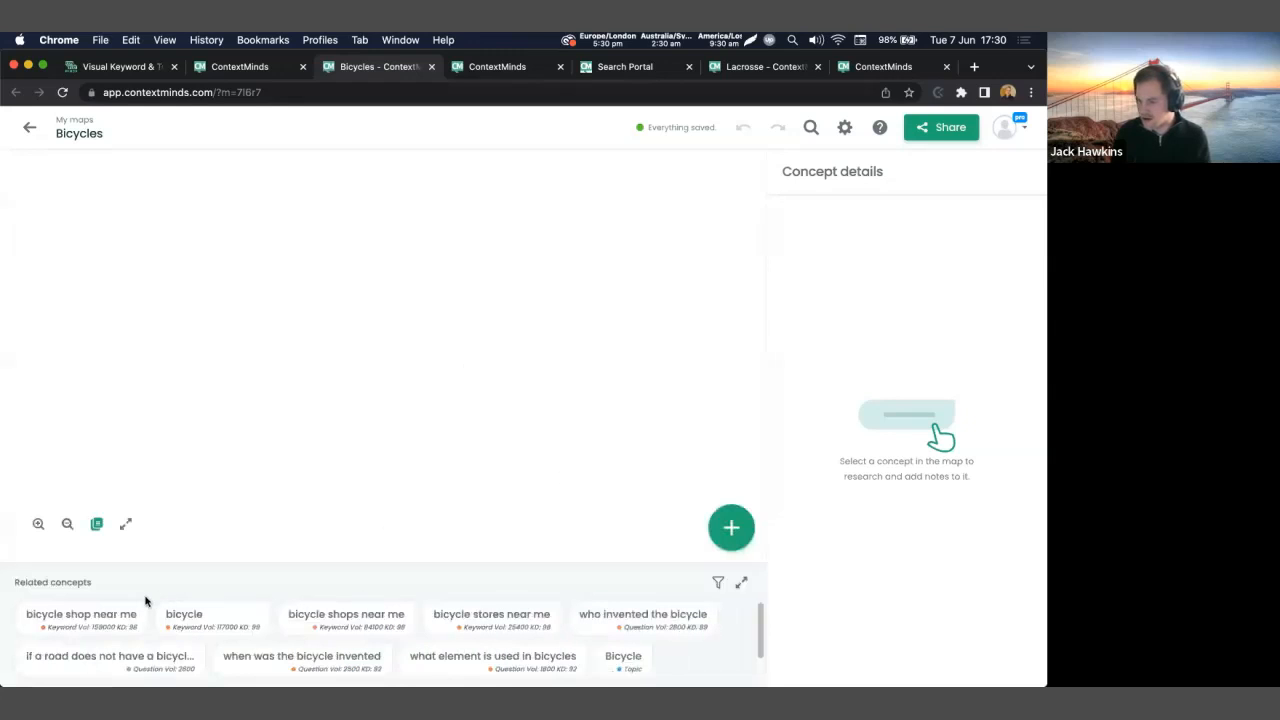
Place the related concepts "bicycle", "when was the bicycle invented" and "Cycling infrastructure" on the map, checking the keyword metrics of the first two.
left_click_drag(212, 615, 429, 303)
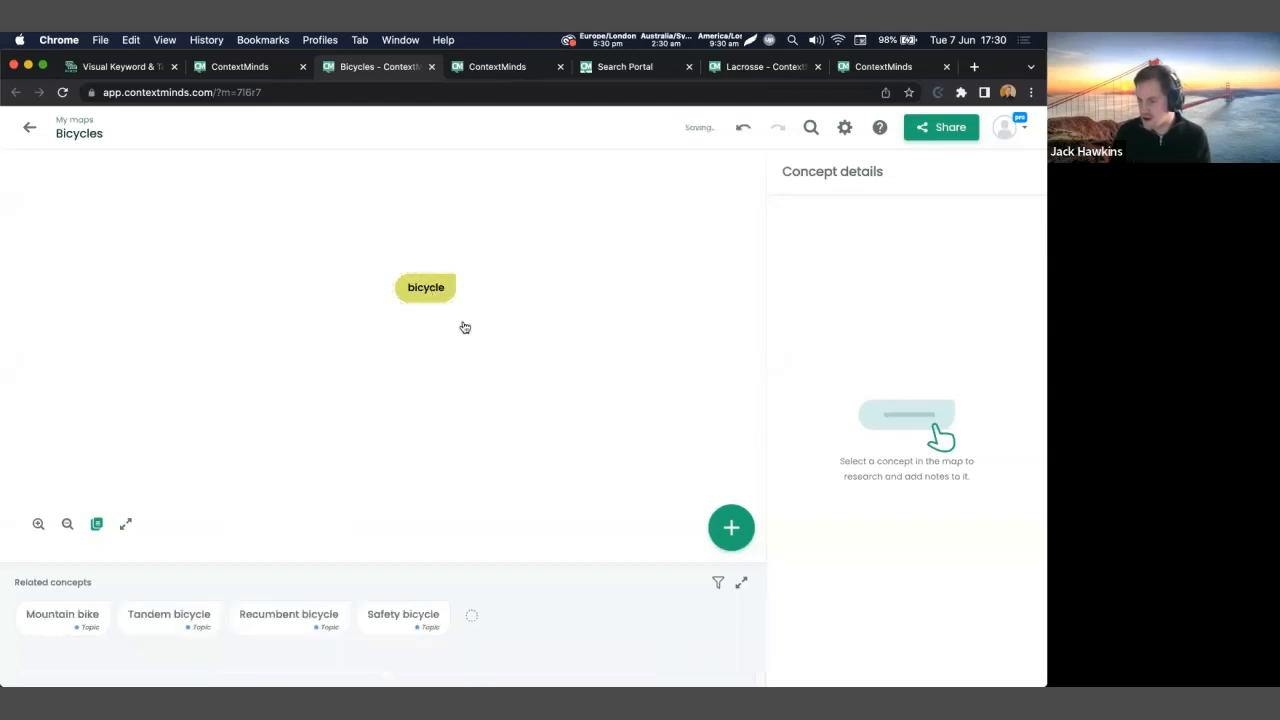
left_click_drag(893, 365, 932, 381)
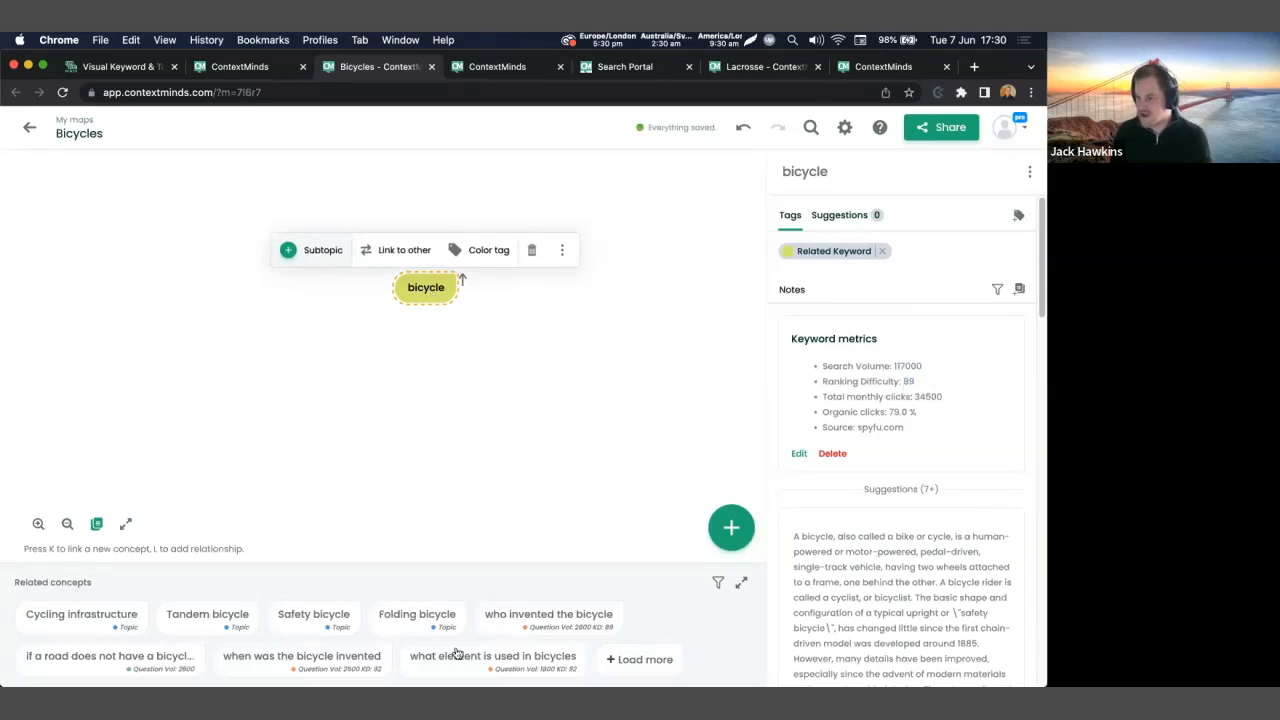
left_click_drag(318, 665, 160, 305)
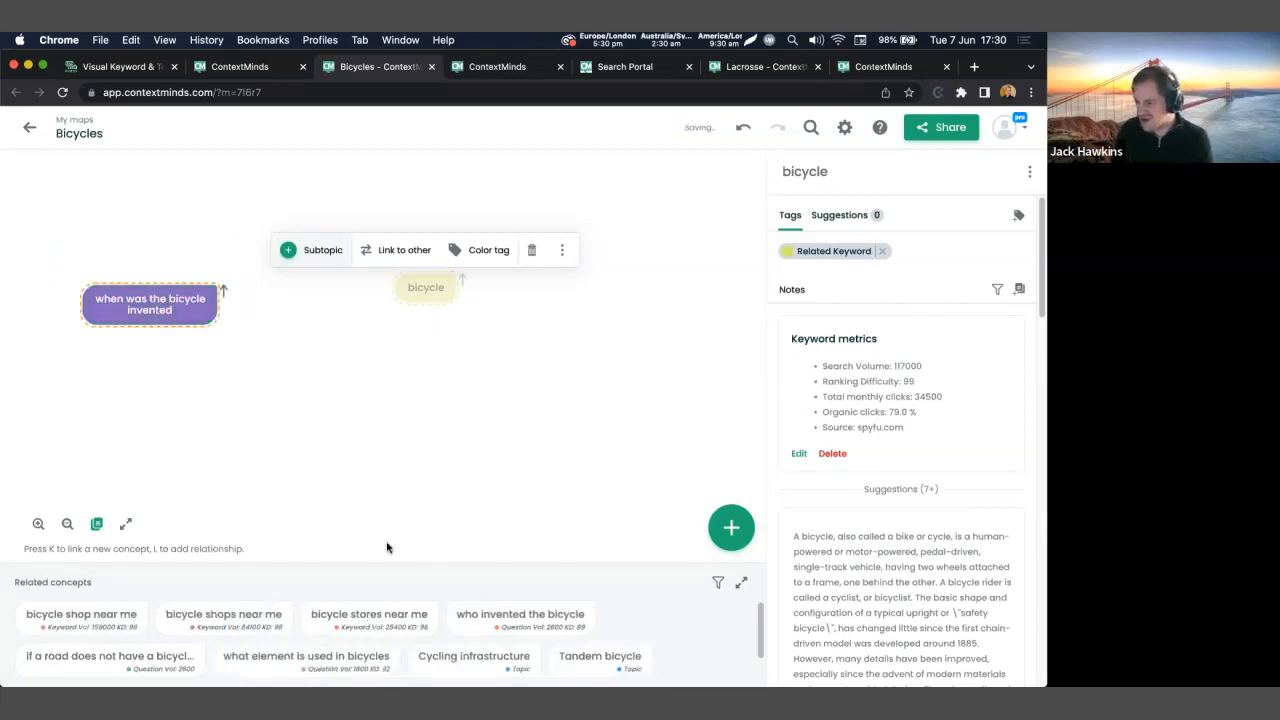
left_click_drag(470, 656, 608, 318)
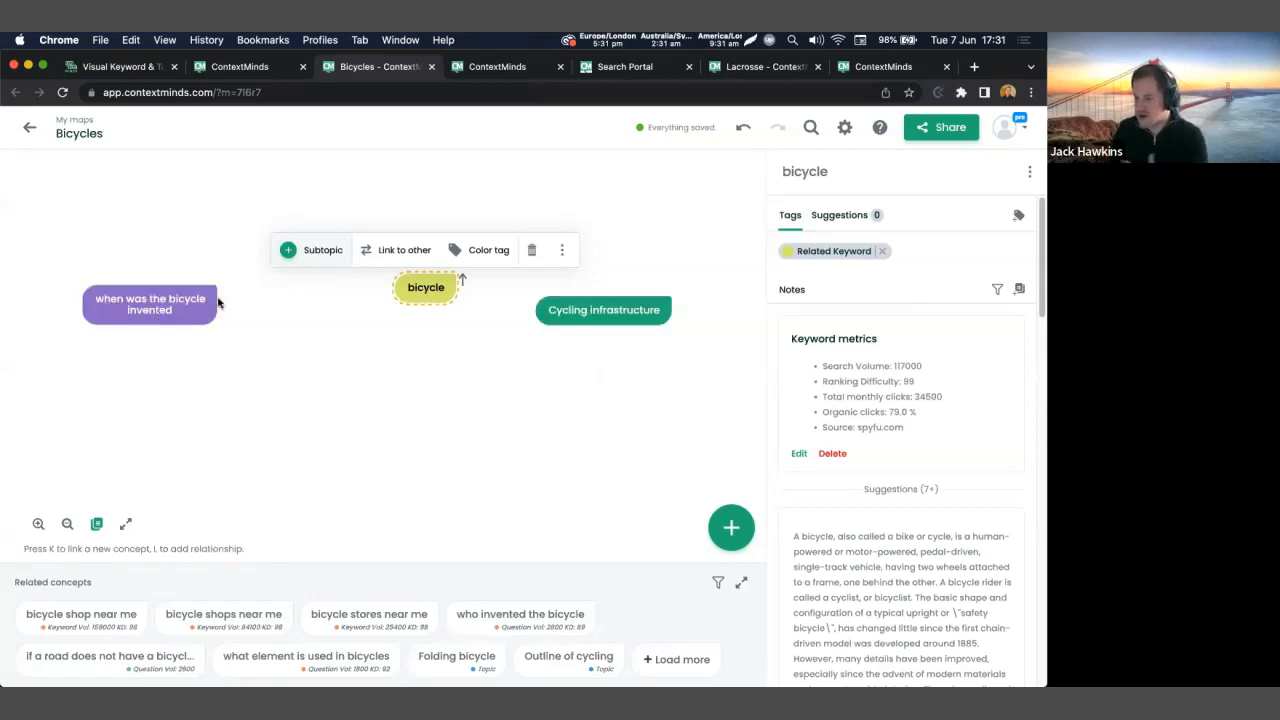
left_click(180, 308)
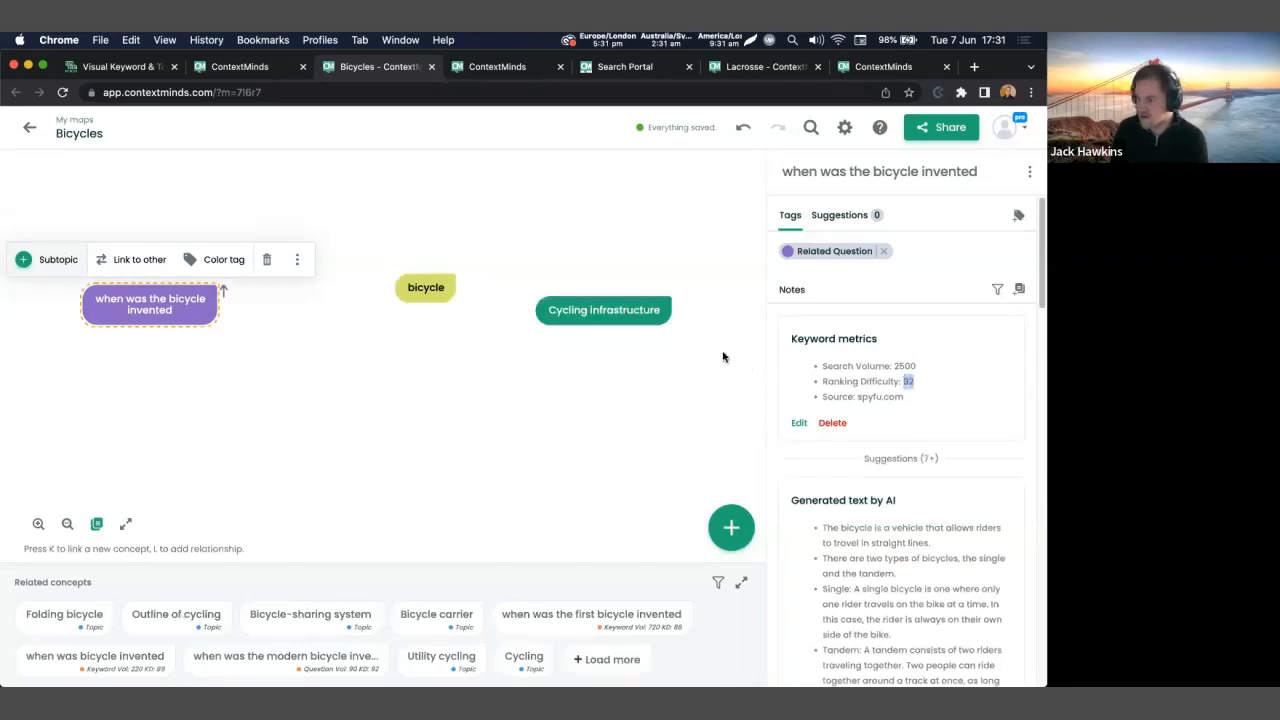
left_click(191, 310)
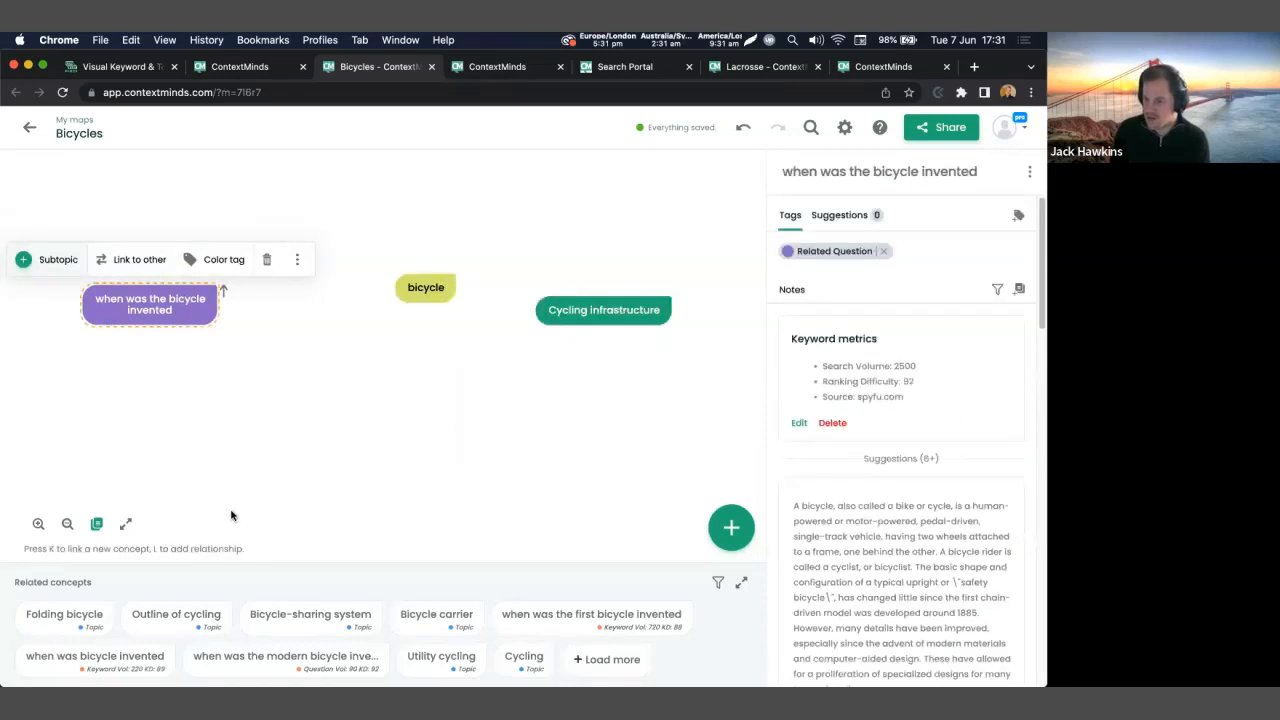
Add a "history of the bicycle" concept and group "when was the bicycle invented" and "what was the inspiration for the bicycle bicycle history" under it.
left_click(731, 528)
type("history of the bicycle")
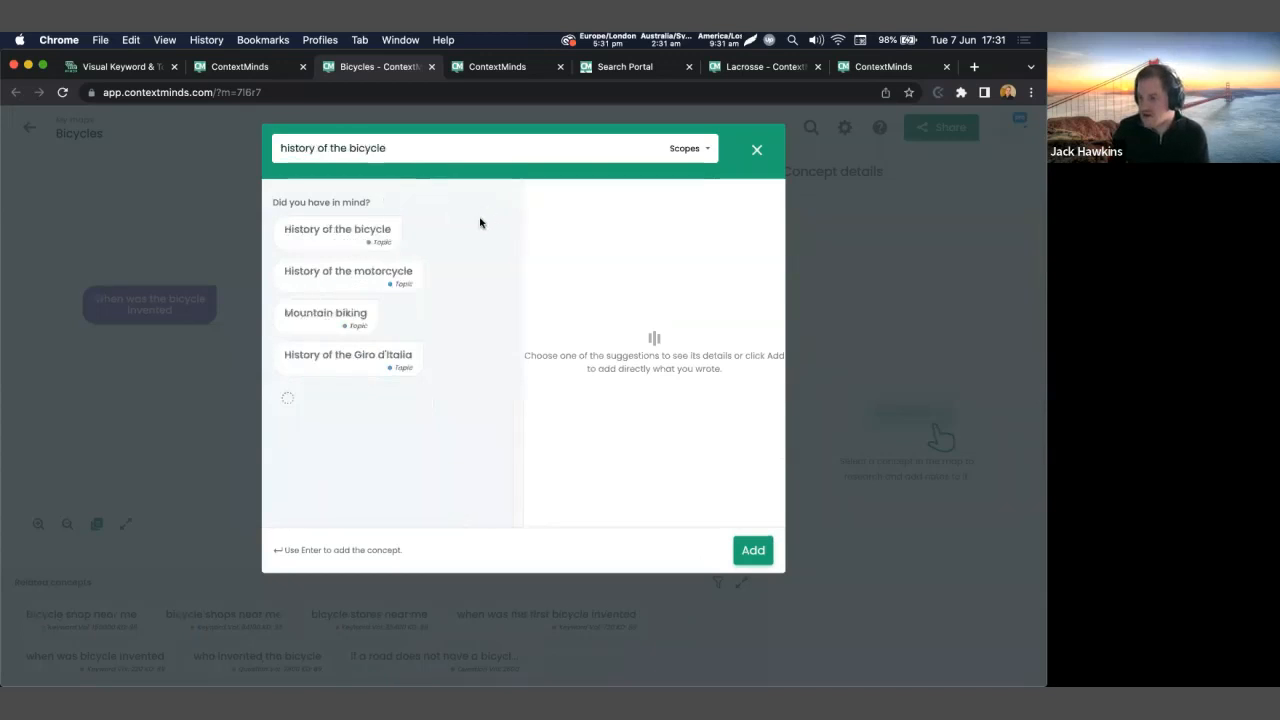
left_click(765, 553)
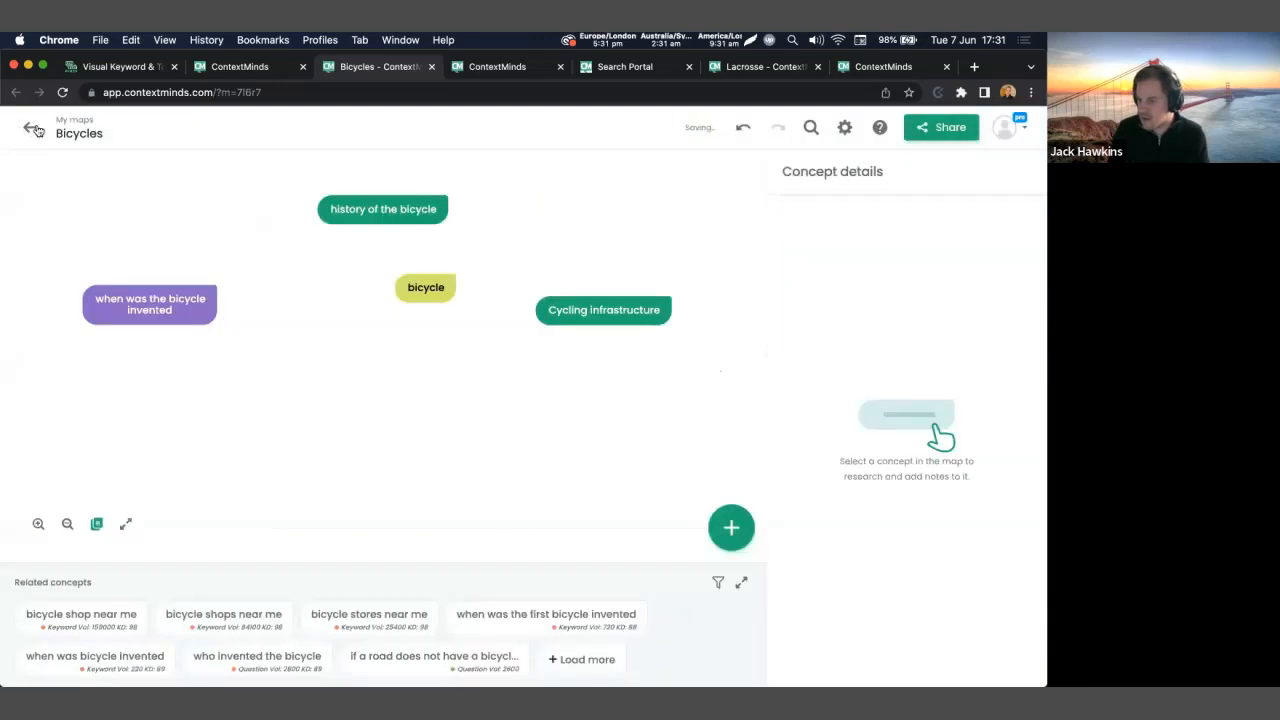
left_click_drag(443, 223, 195, 254)
left_click(179, 239)
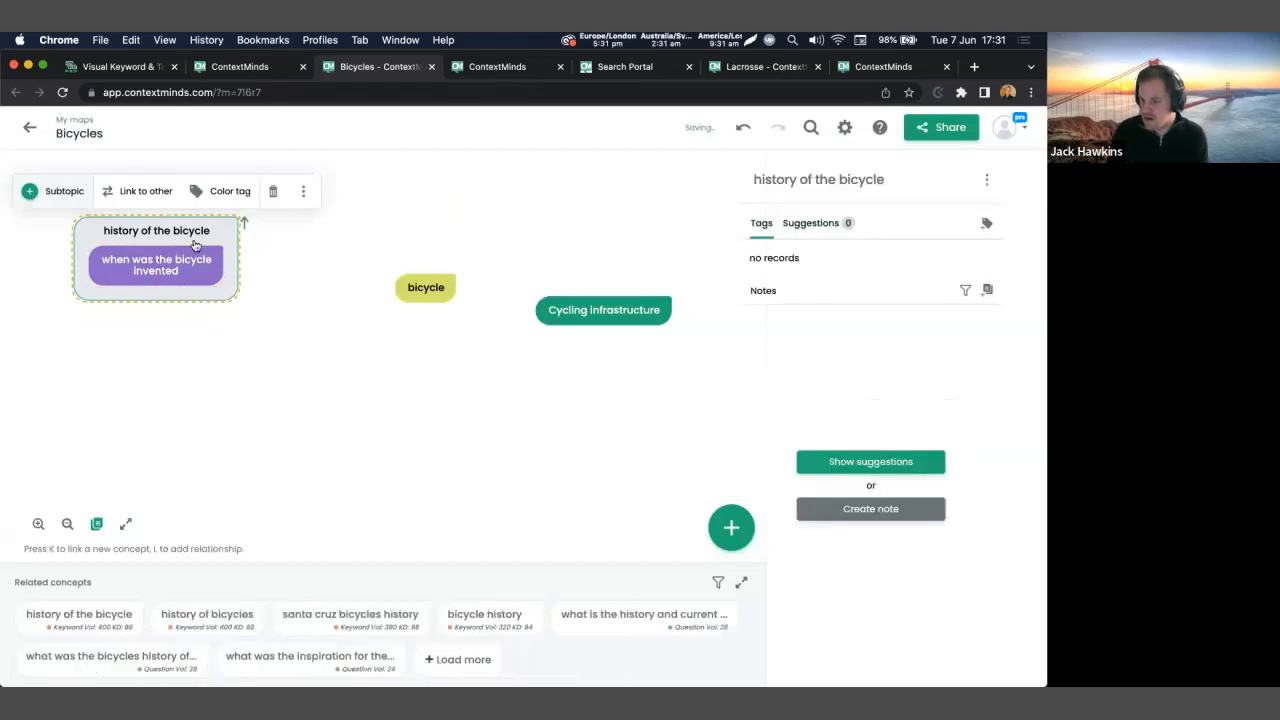
left_click_drag(310, 656, 165, 300)
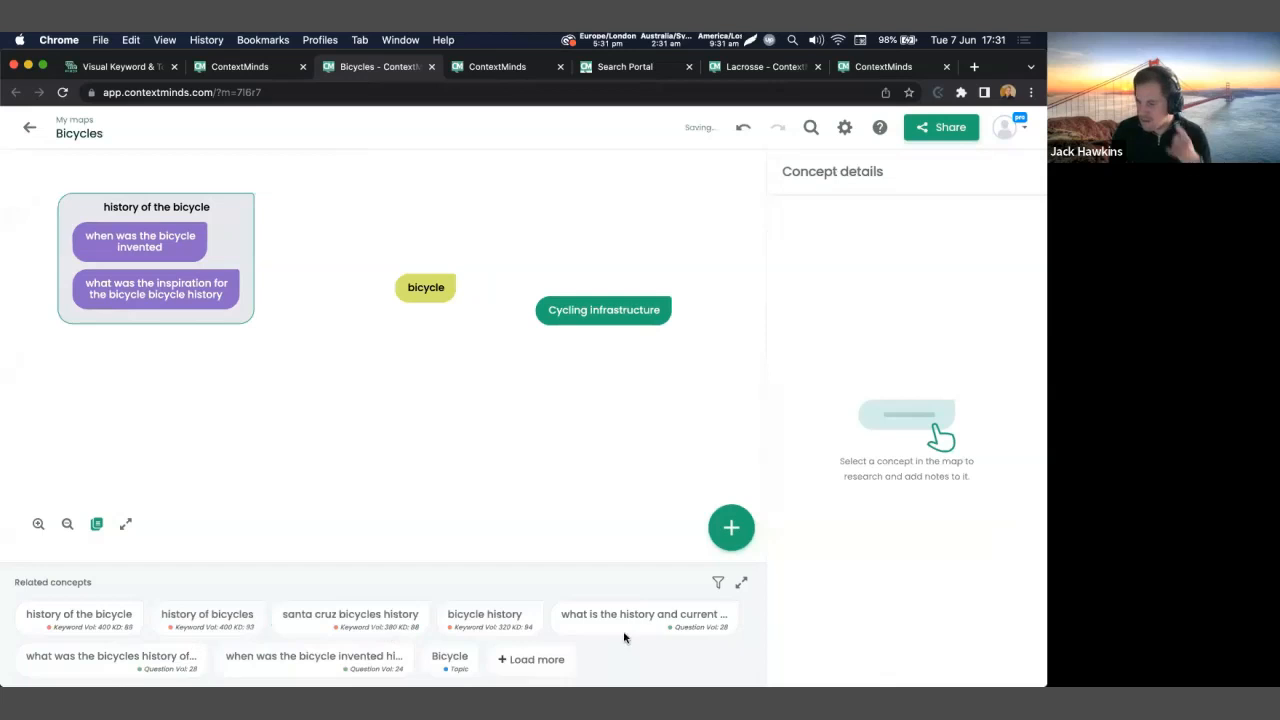
Search for "who invented the bicycle", add the suggested "who invented bicycle" question and move it into the "history of the bicycle" group.
left_click(741, 534)
type("who i")
key("BackSpace")
type("nvented h")
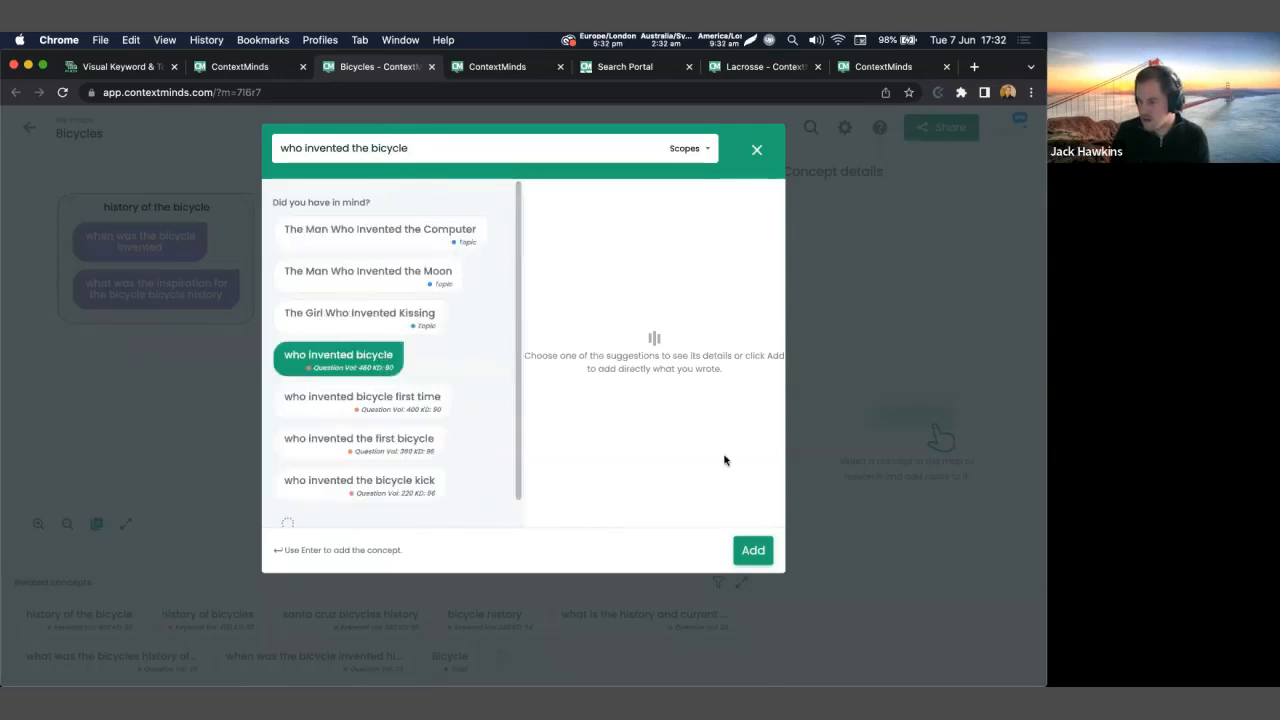
left_click(753, 550)
left_click_drag(406, 271, 149, 314)
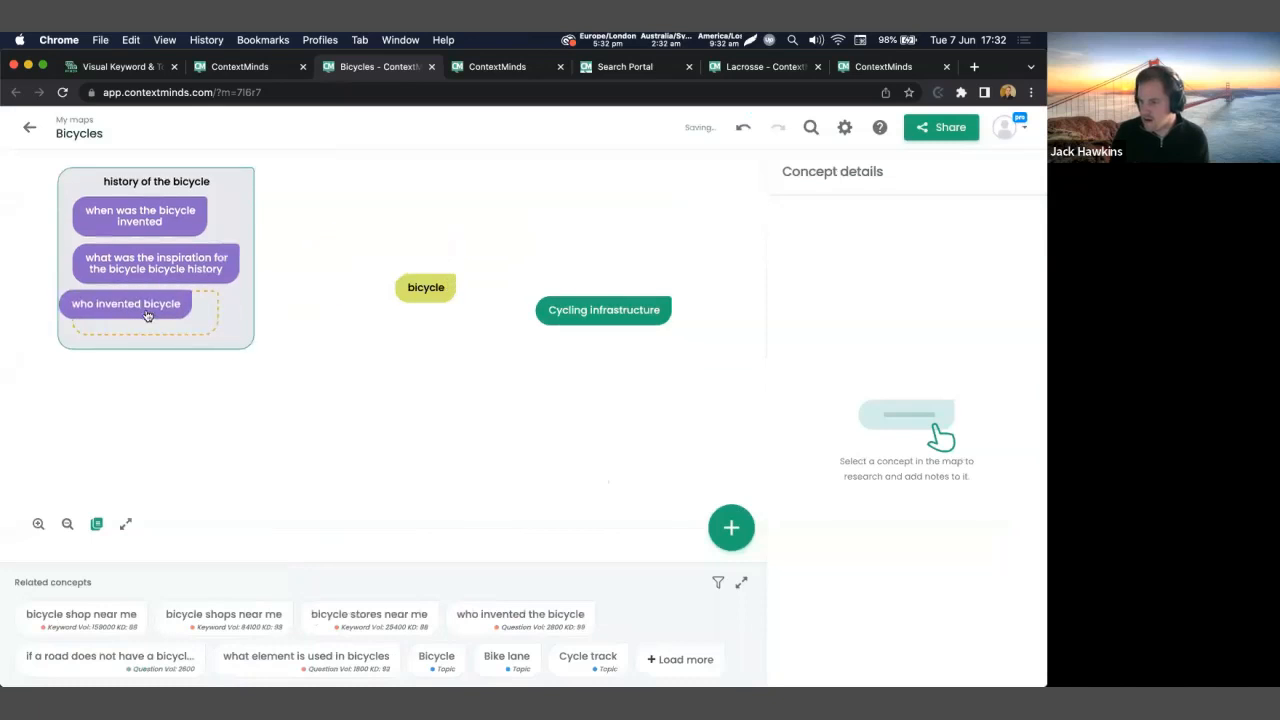
left_click(226, 193)
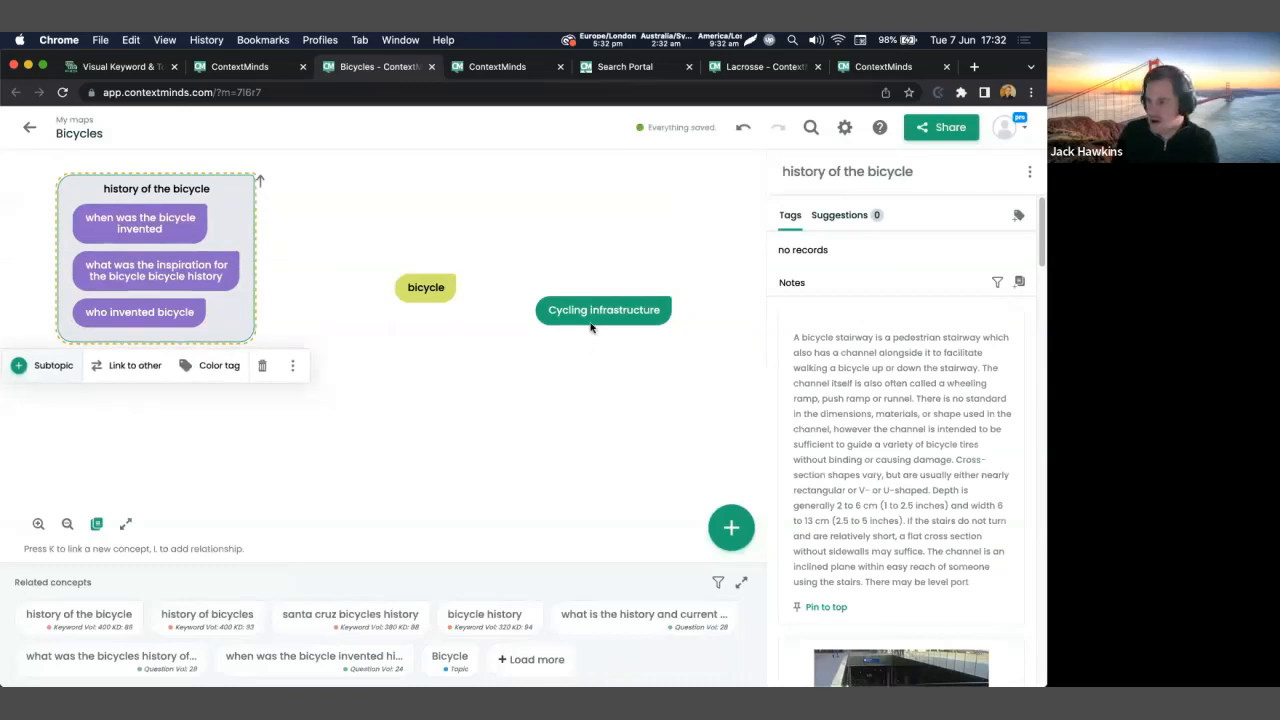
Copy the sharing link of the Bicycles map and close the sharing dialog.
left_click(924, 128)
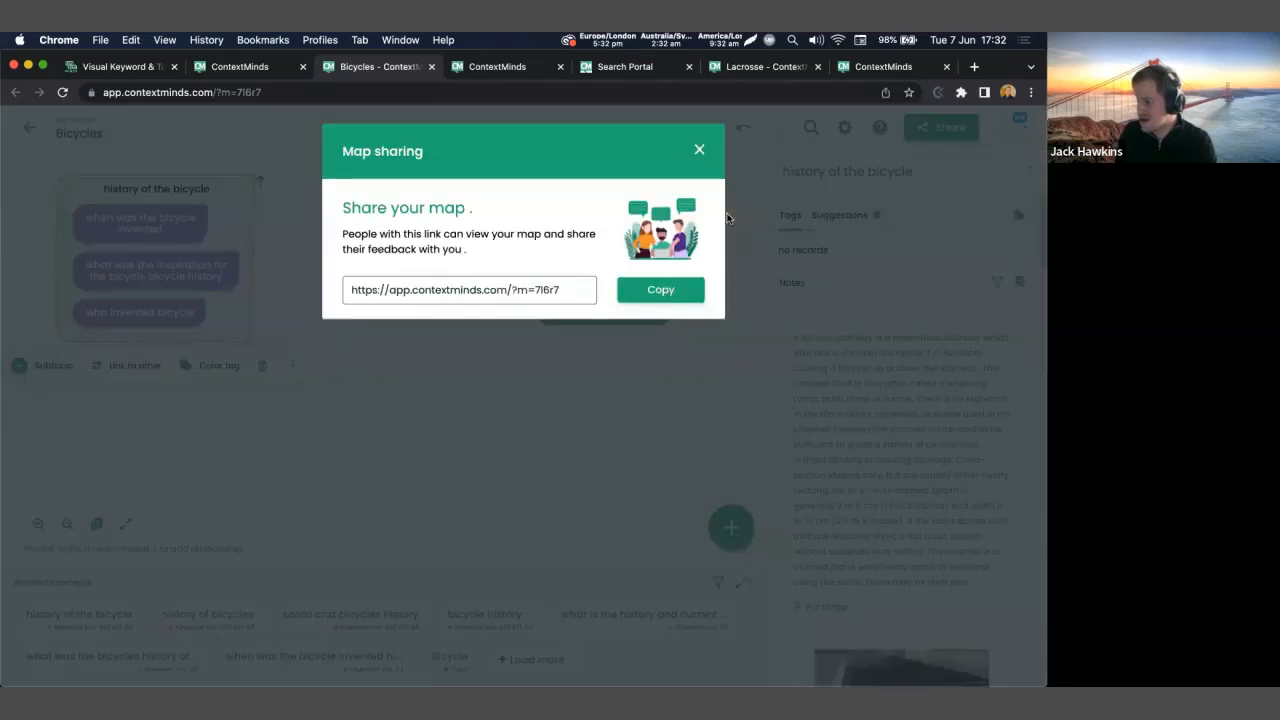
left_click(660, 289)
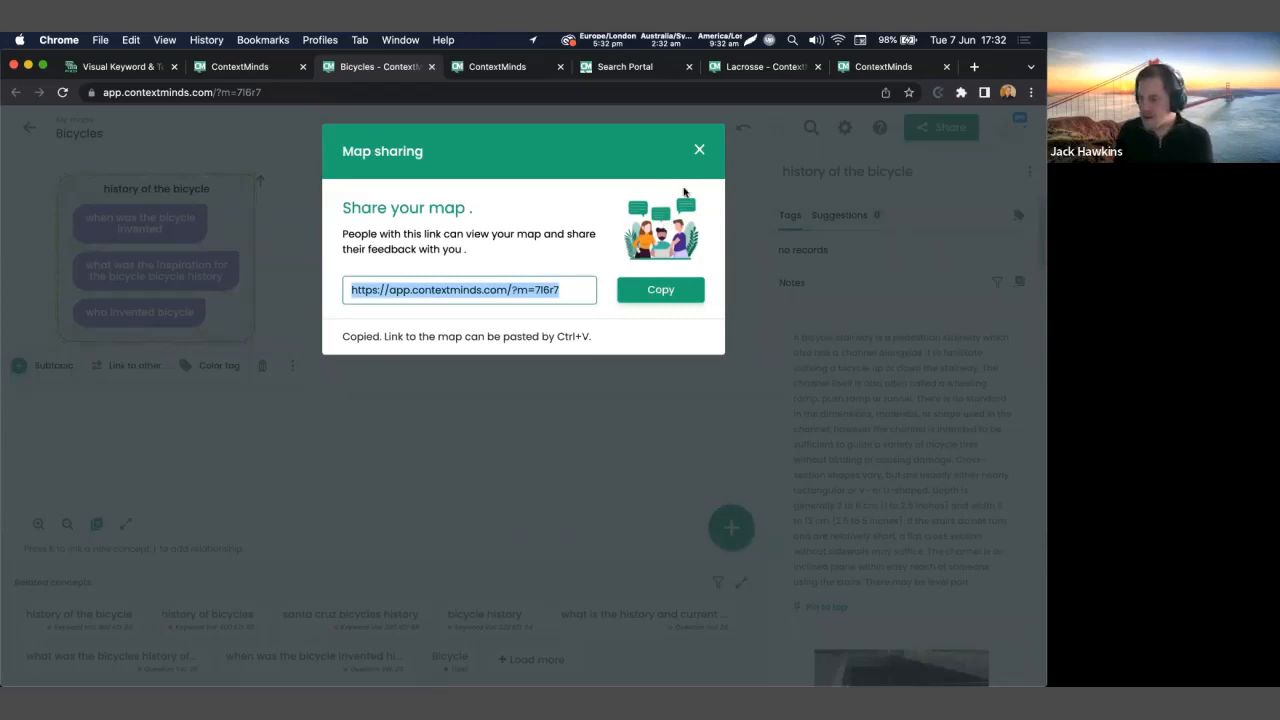
left_click(700, 150)
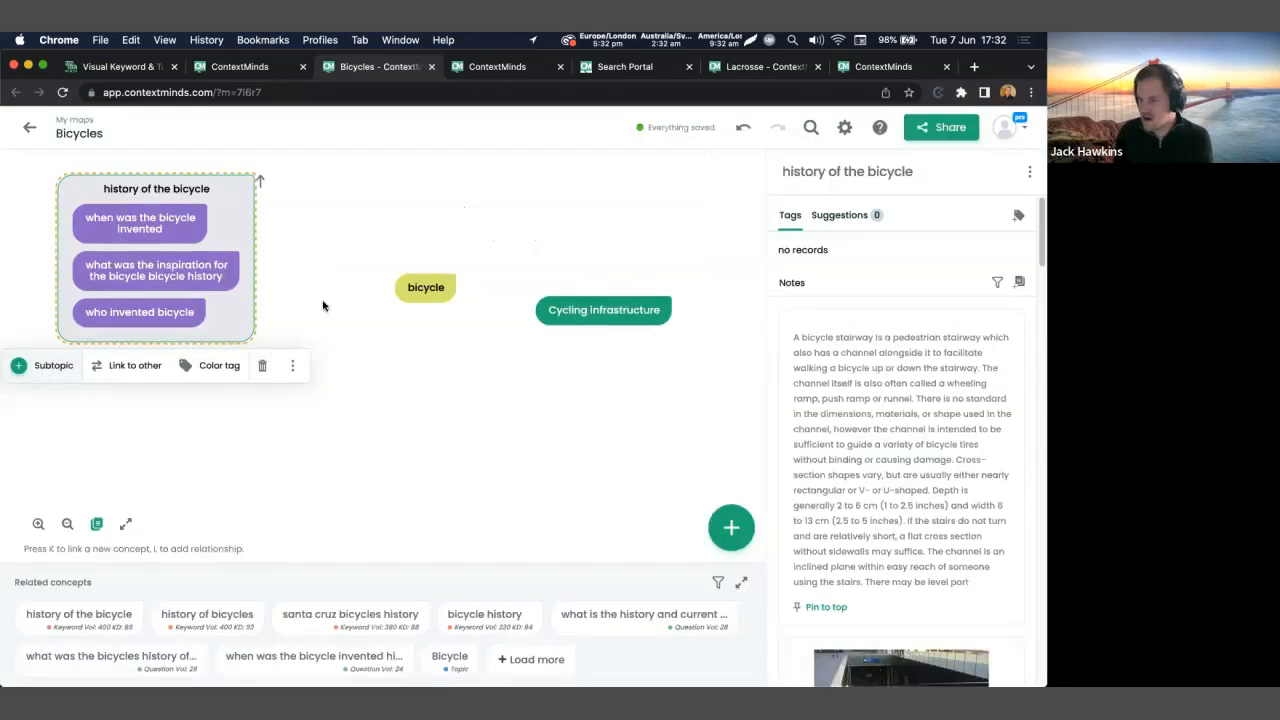